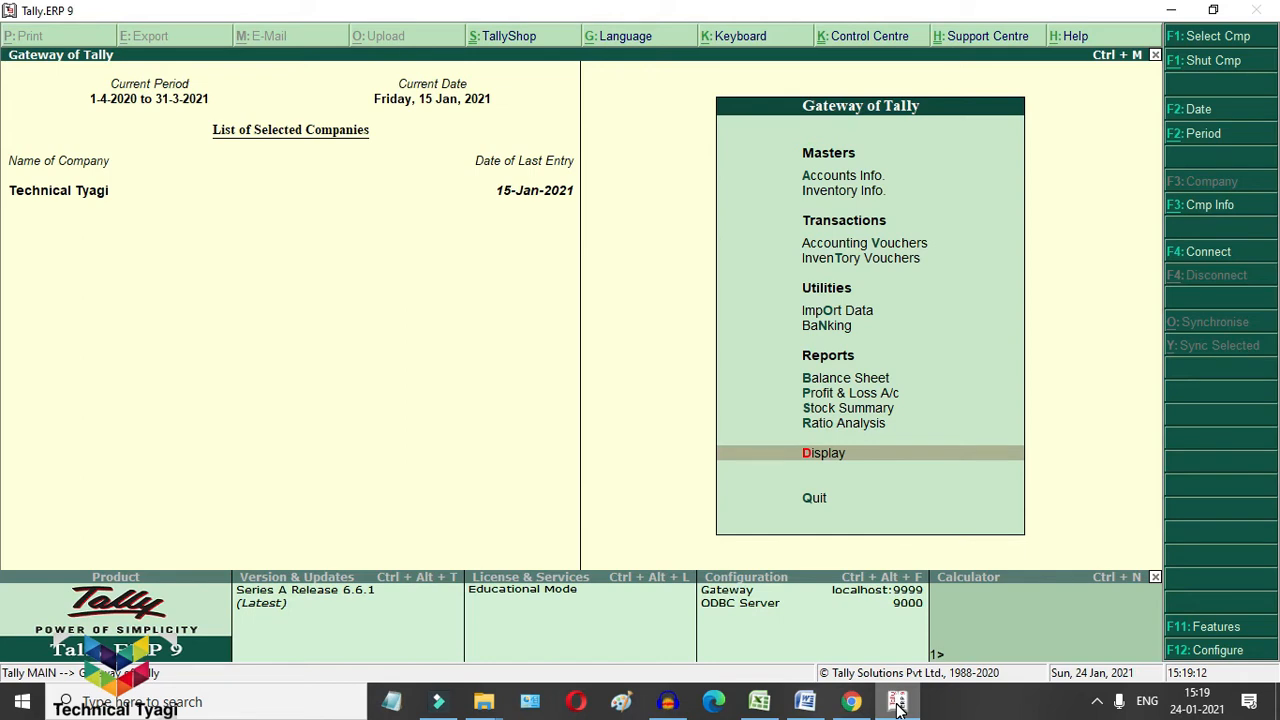
Step: Open GSTR-3B for December 2020 via Display > Statutory Reports > GST Reports
key(Return)
key(Down)
key(Down)
key(Down)
key(Down)
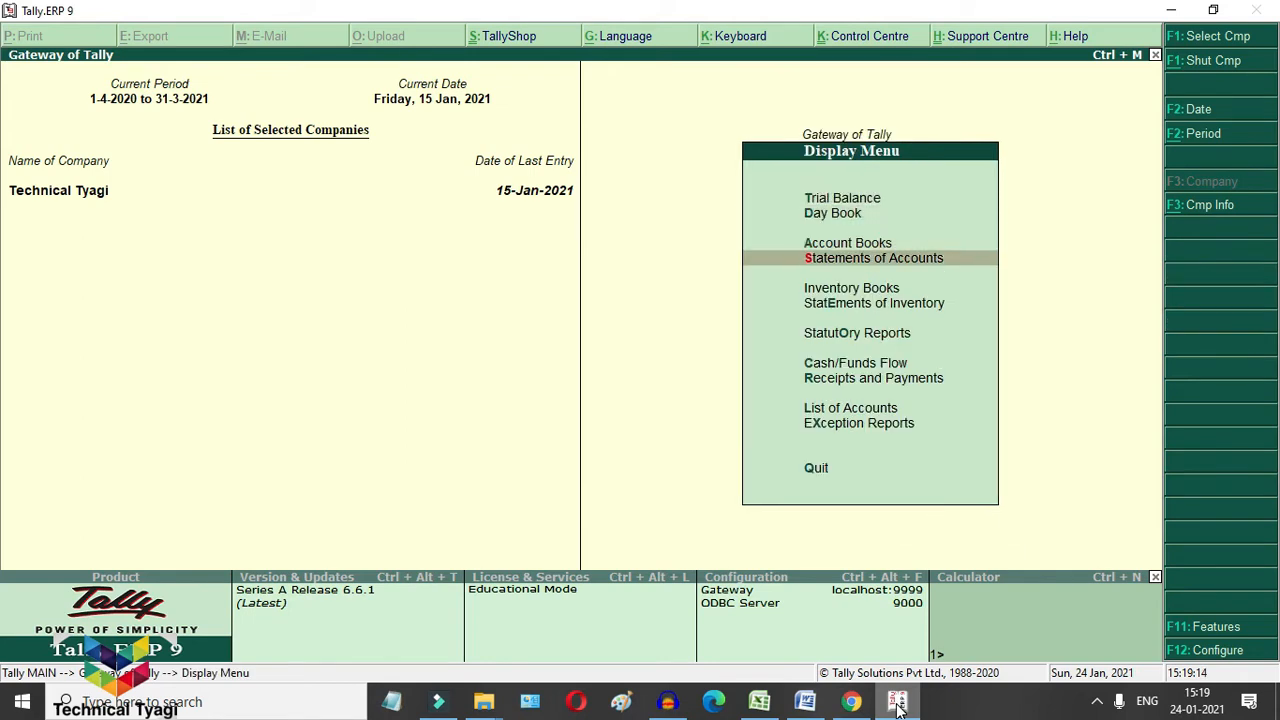
key(Down)
key(Down)
key(Return)
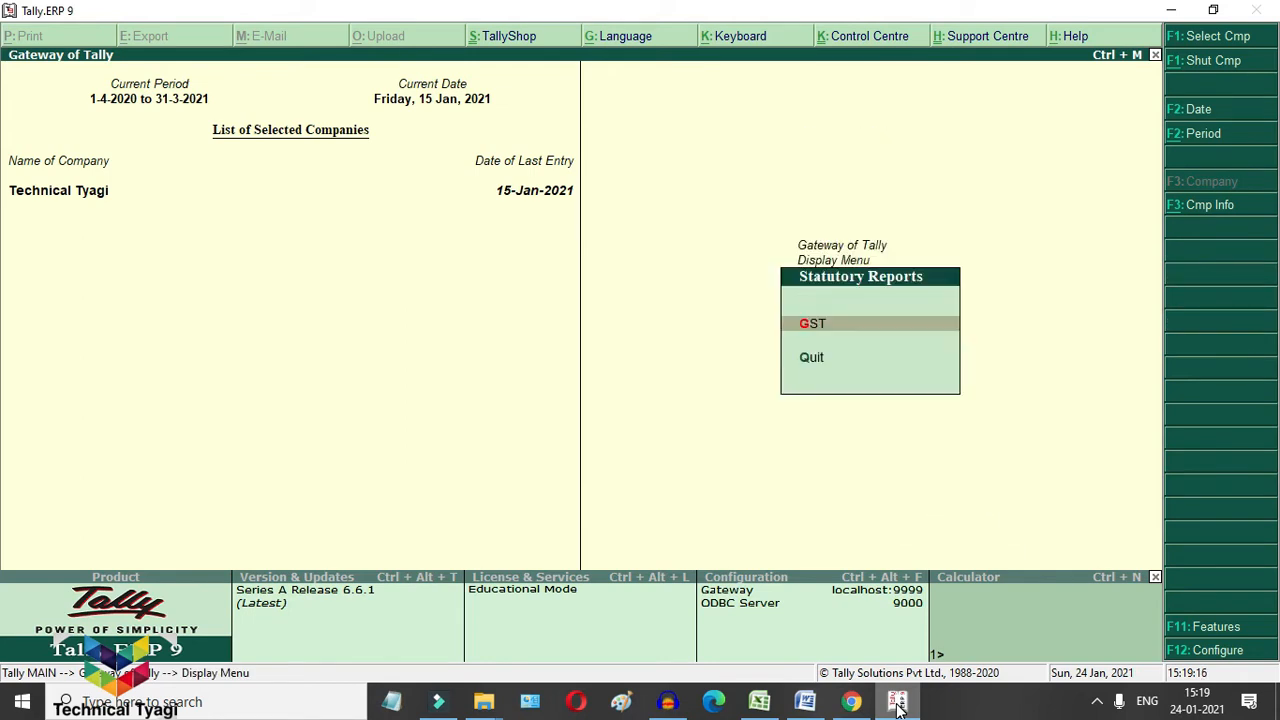
key(Return)
key(Down)
key(Down)
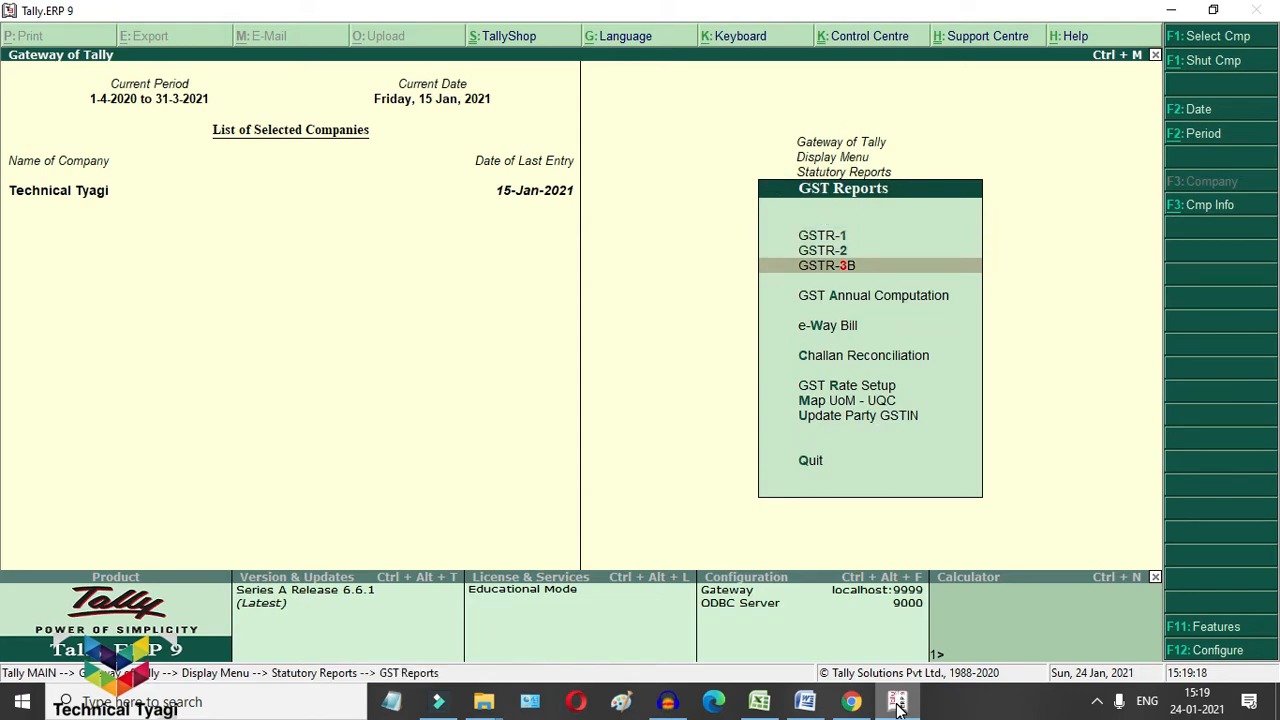
key(Return)
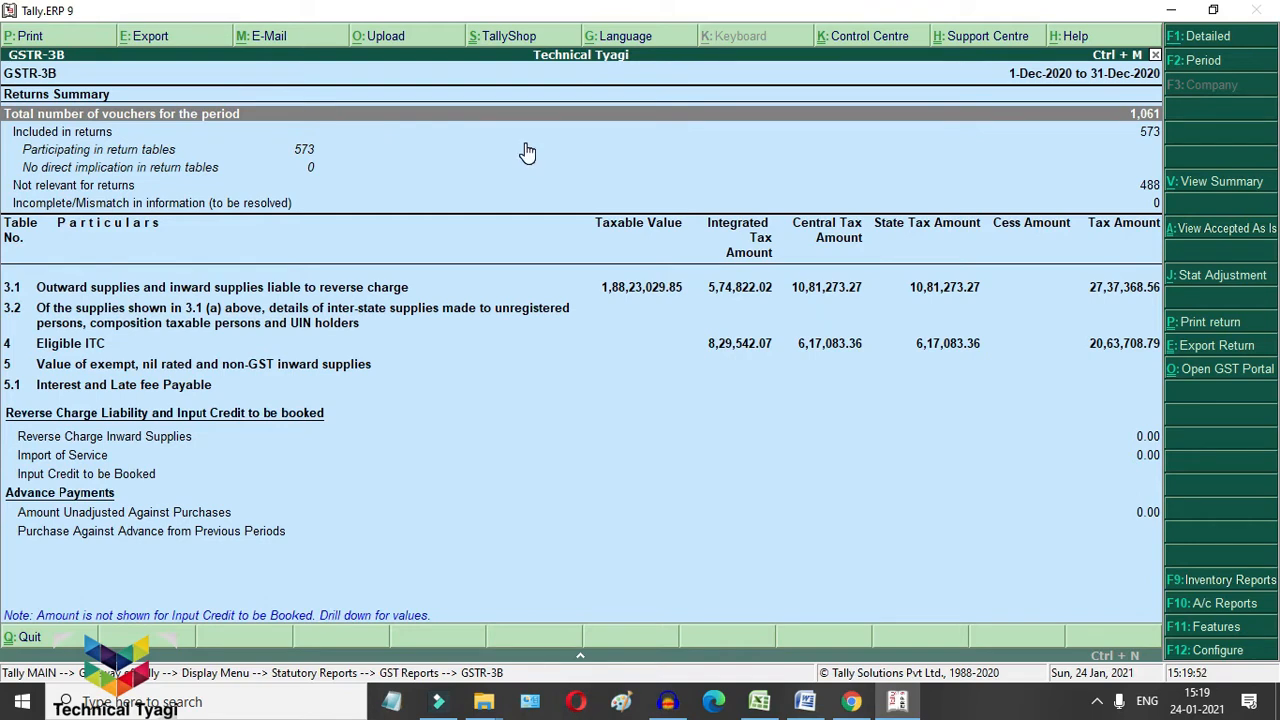
key(Return)
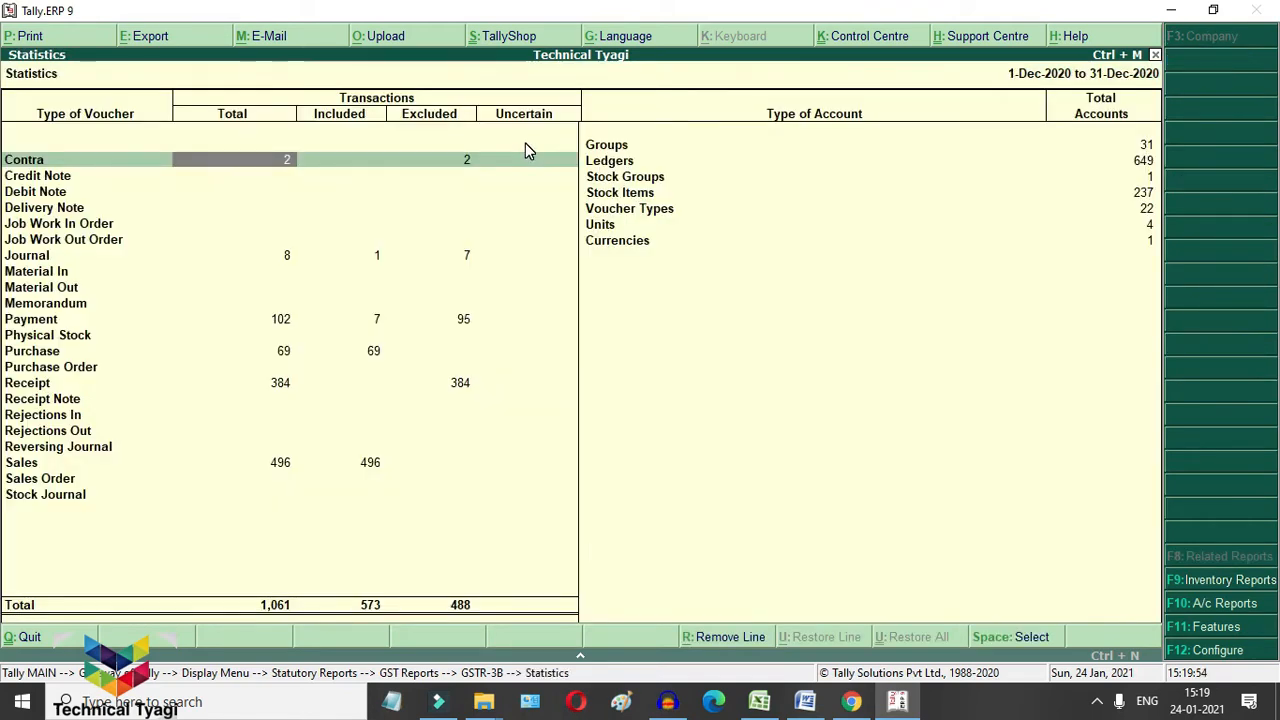
key(Down)
key(Down)
key(Down)
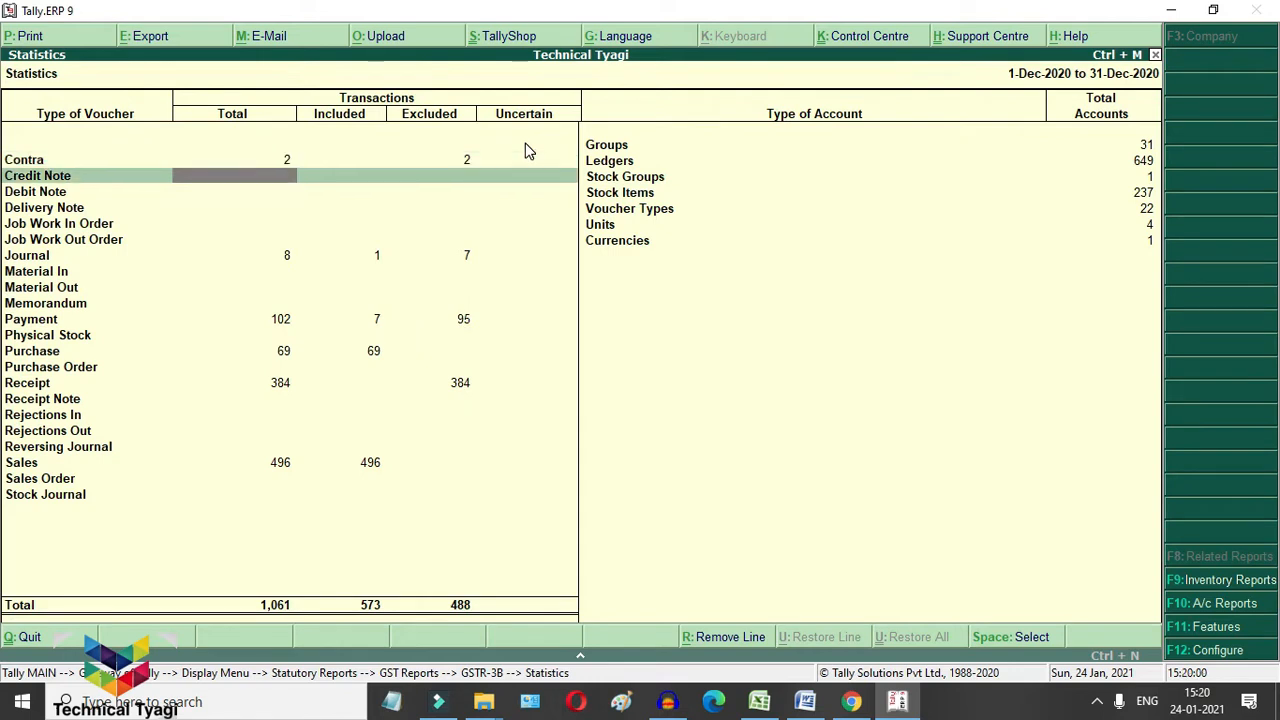
key(Down)
key(Down)
key(Down)
key(Down)
key(Down)
key(Down)
key(Down)
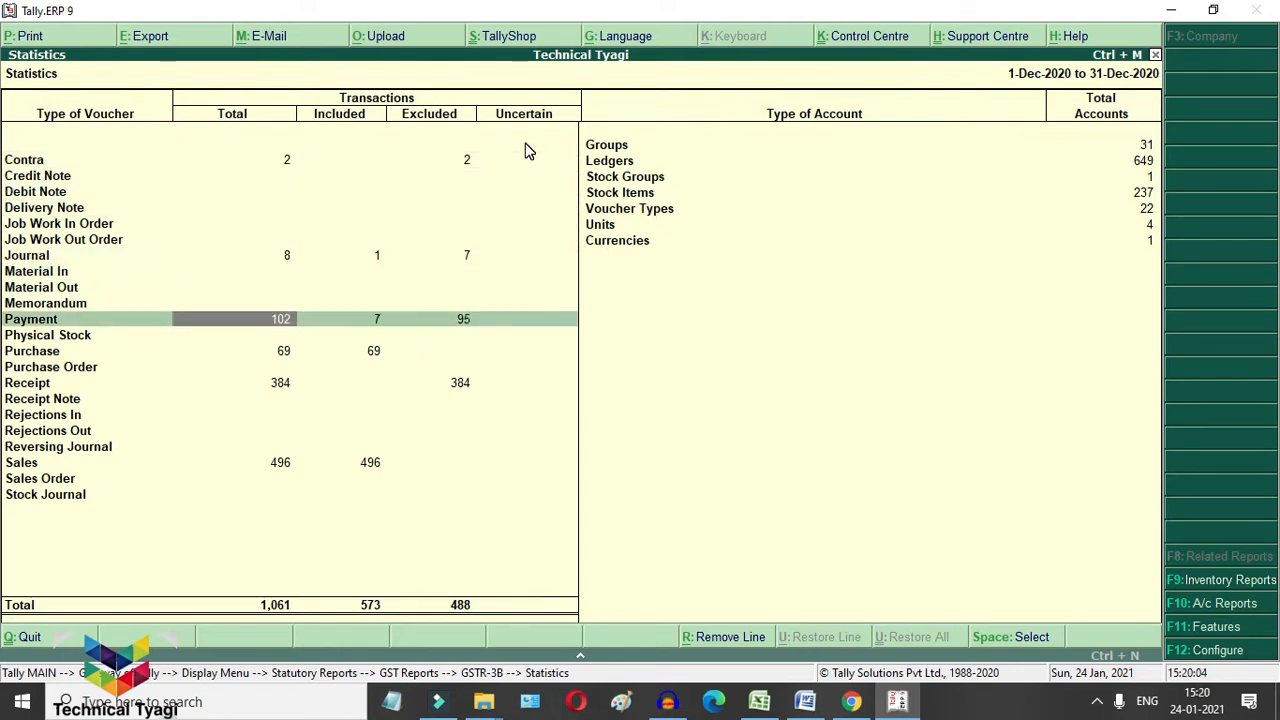
key(Return)
key(Down)
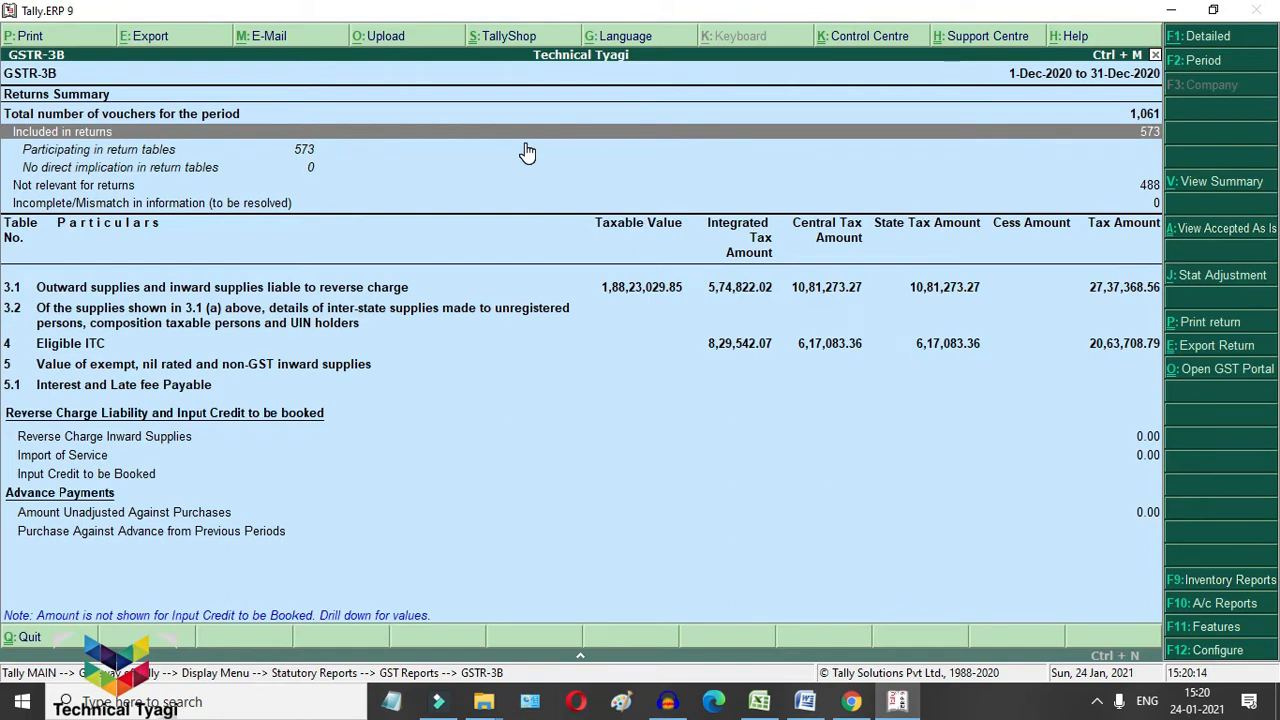
click(525, 144)
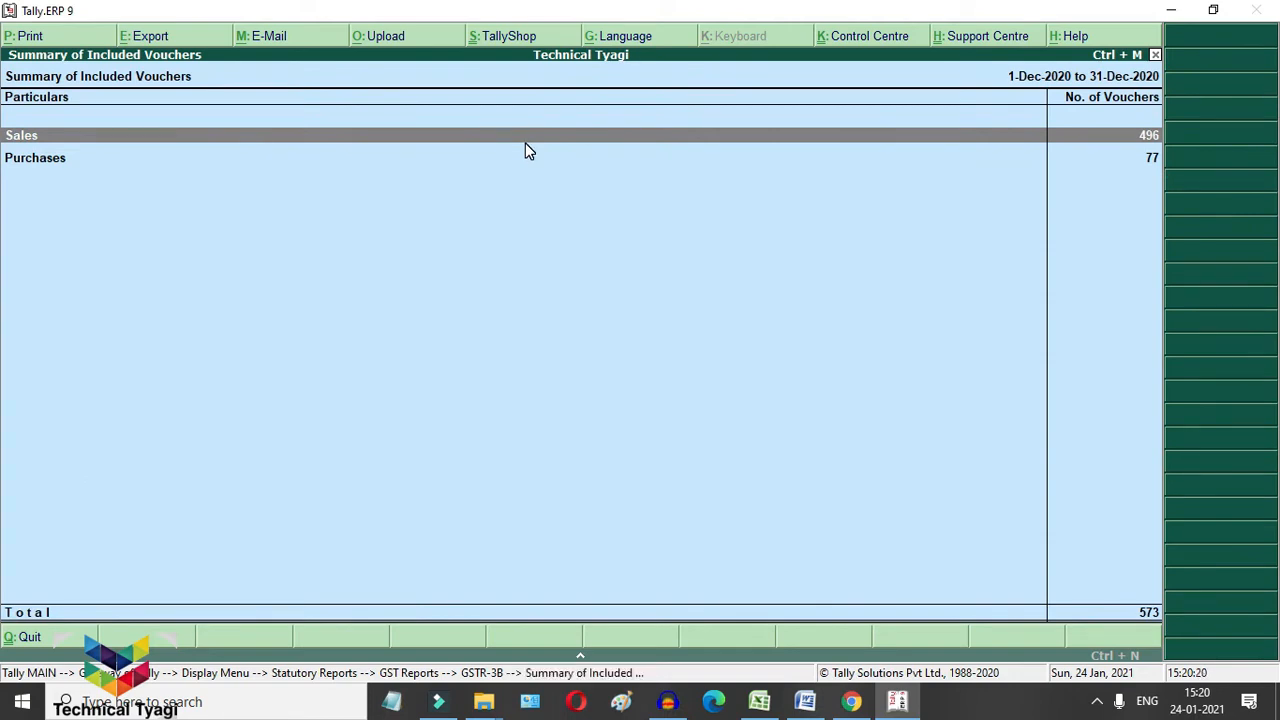
key(Down)
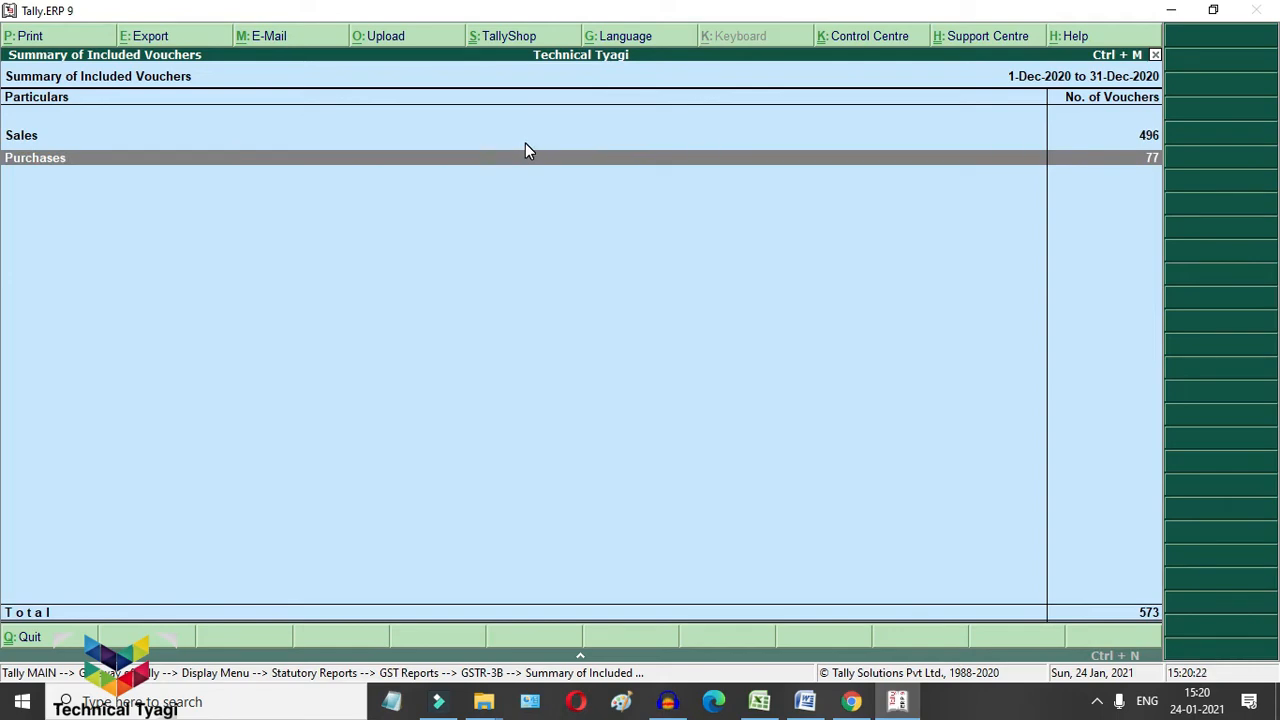
key(Escape)
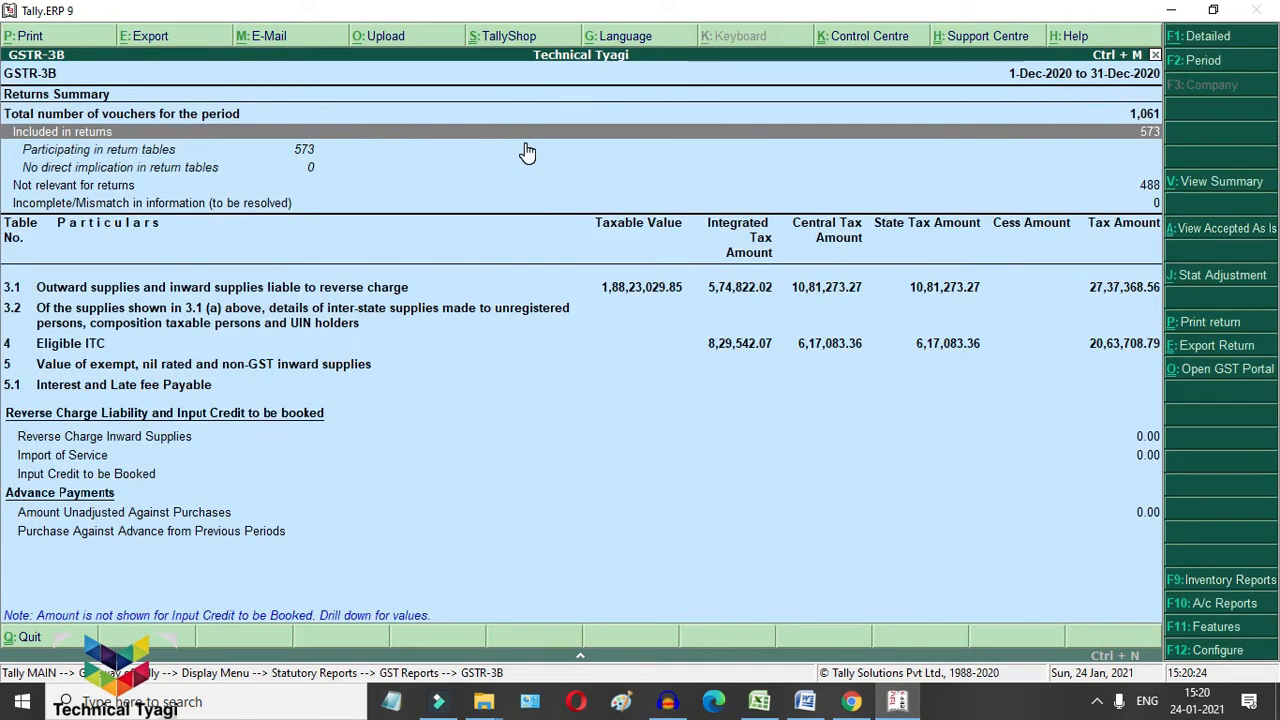
key(Down)
key(Down)
key(Down)
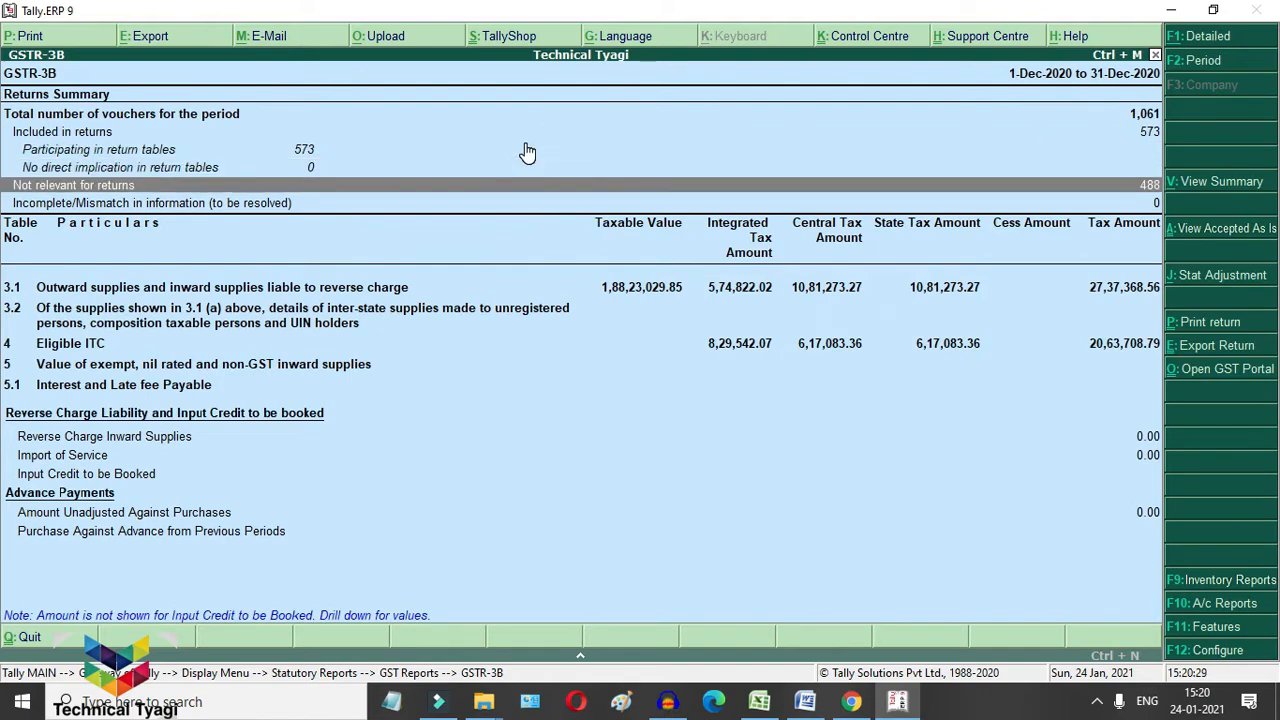
key(Return)
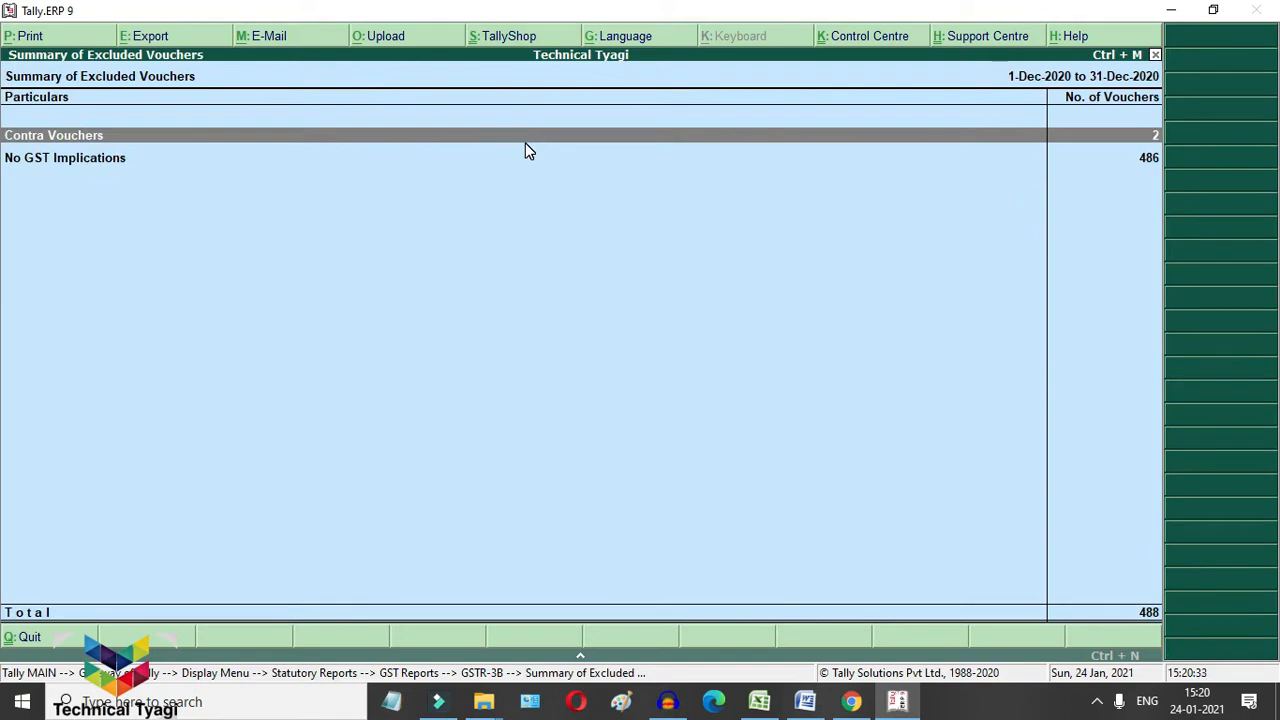
key(Down)
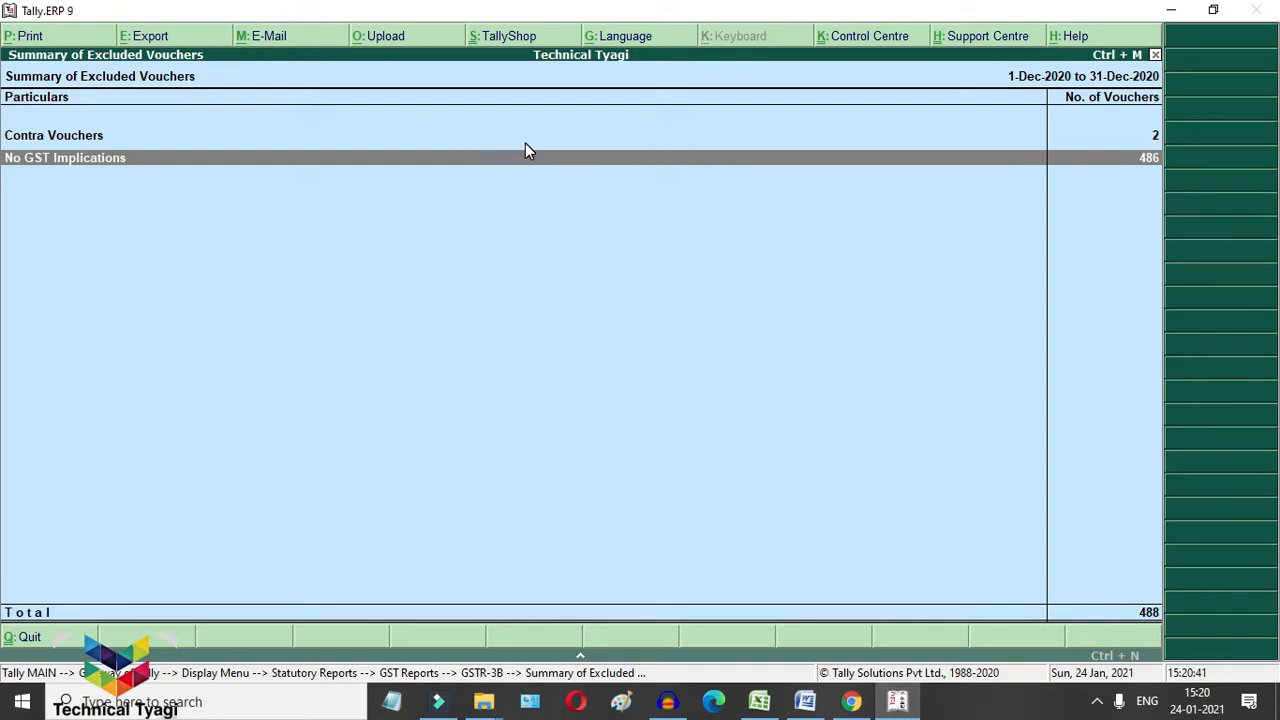
key(Escape)
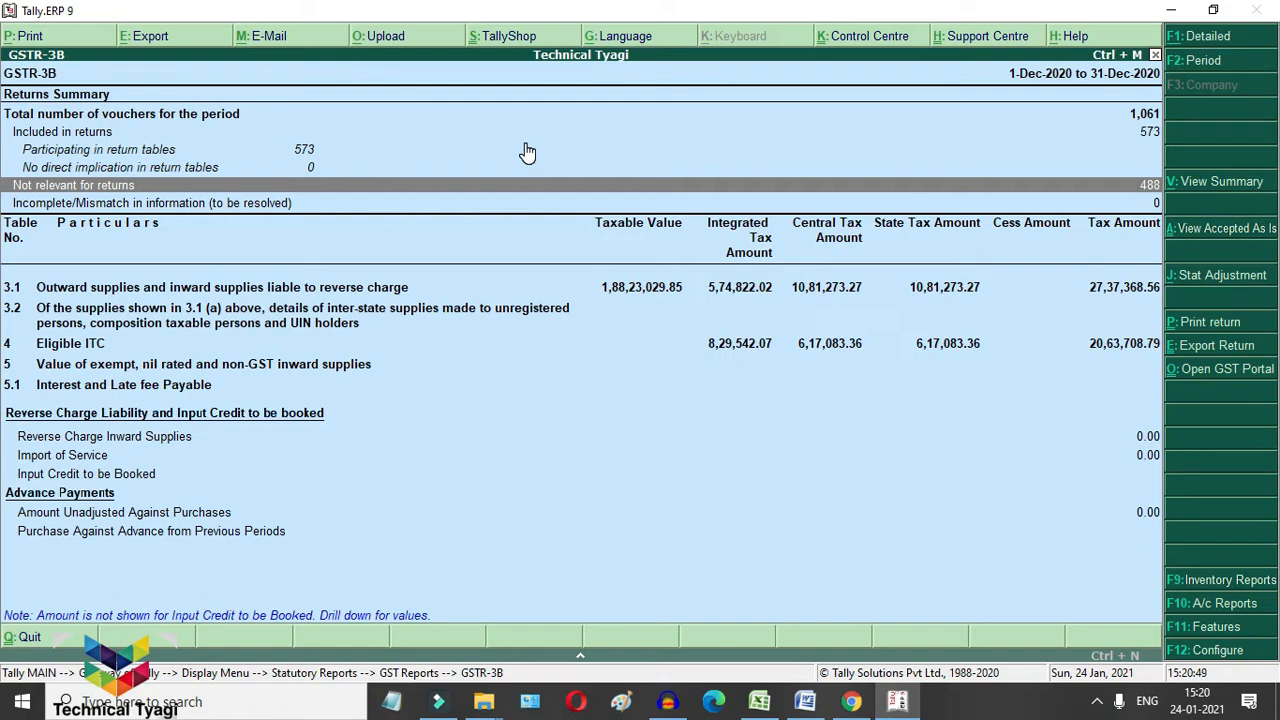
Step: Expand table 3.1 Outward supplies into rows a–e, showing 1,88,23,029.85 taxable value
key(Down)
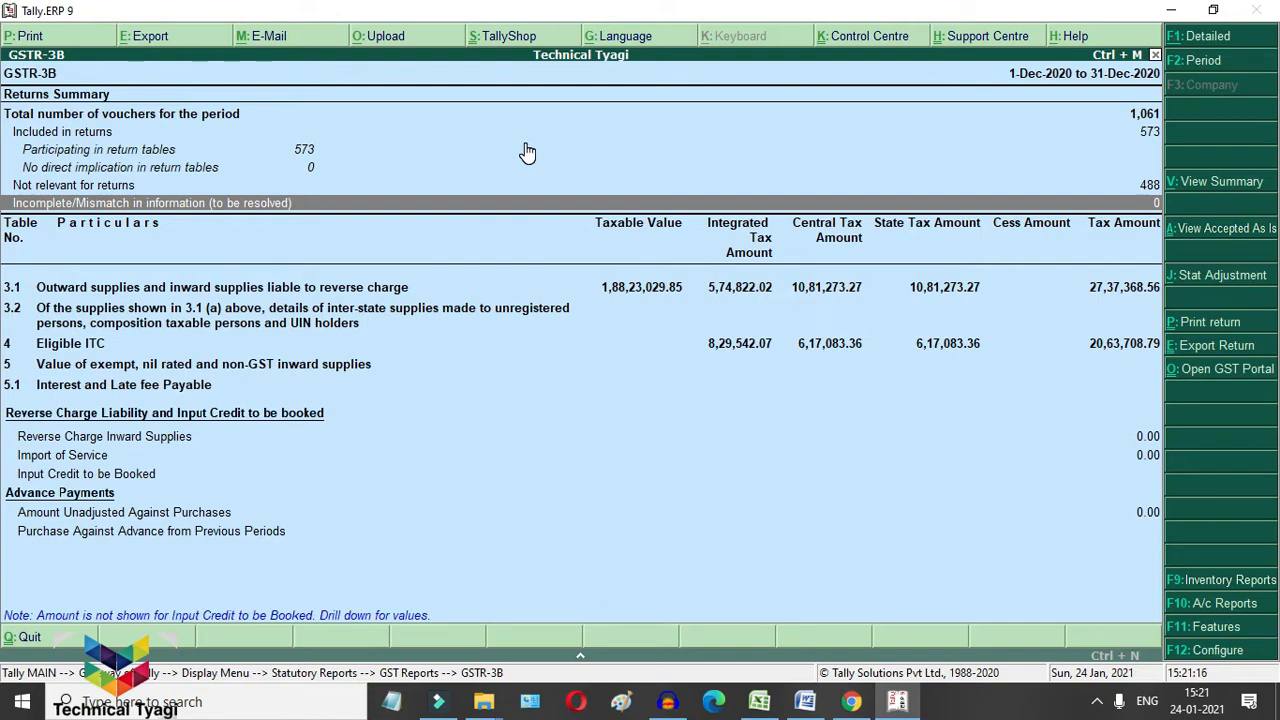
key(Down)
key(Up)
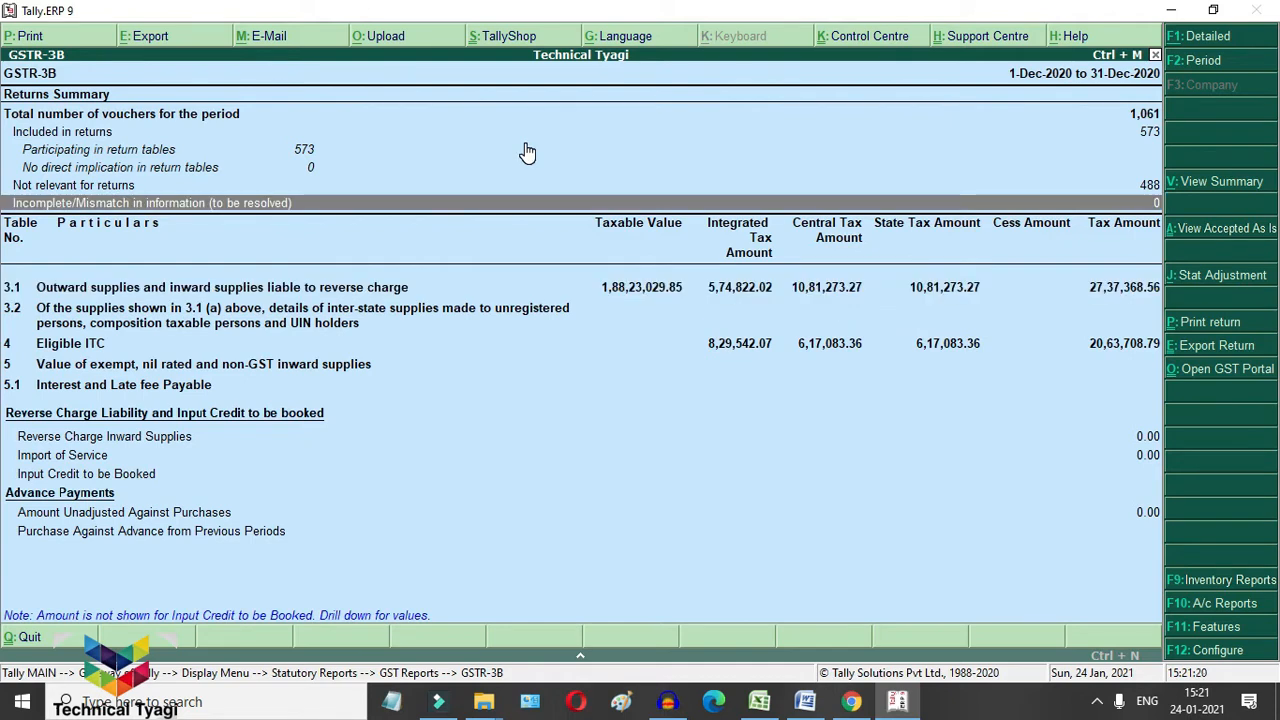
key(Up)
key(Down)
key(Down)
key(shift+Return)
key(Down)
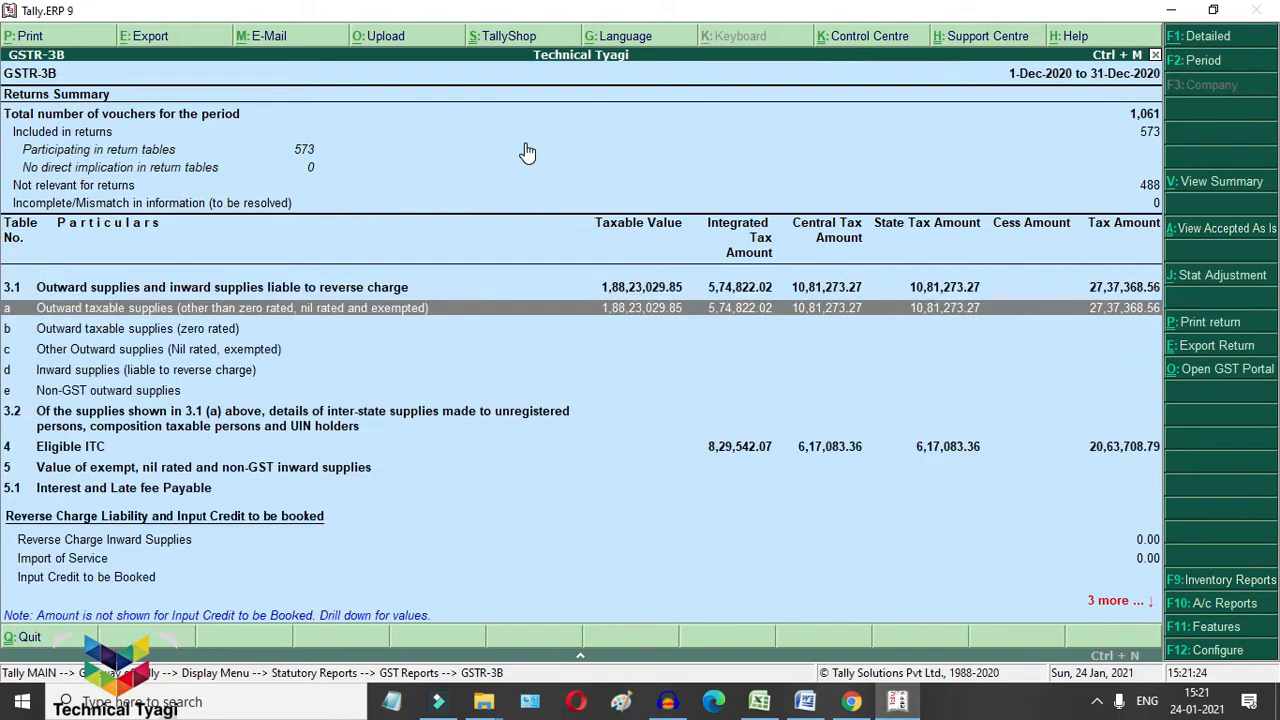
Step: Drill from row 3.1(a) into sales voucher SS/2853/20-21 and reach its SGST amount
key(Return)
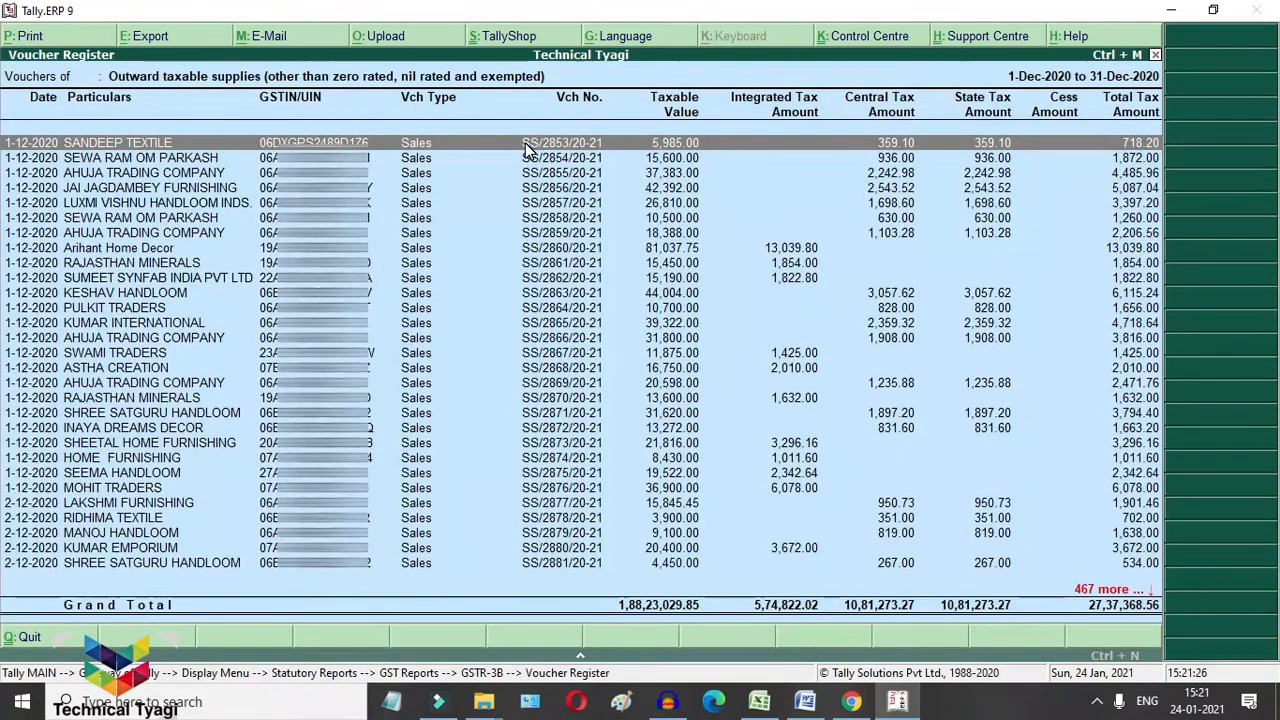
key(Return)
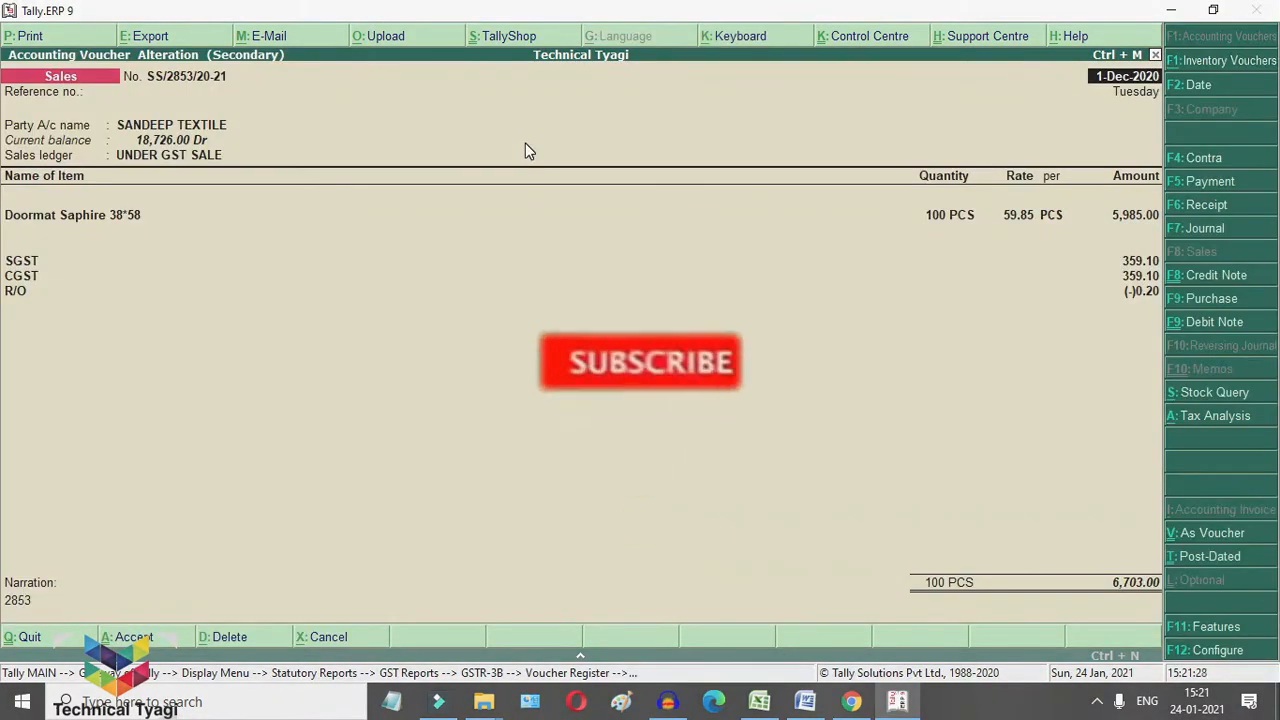
key(Return)
key(Return)
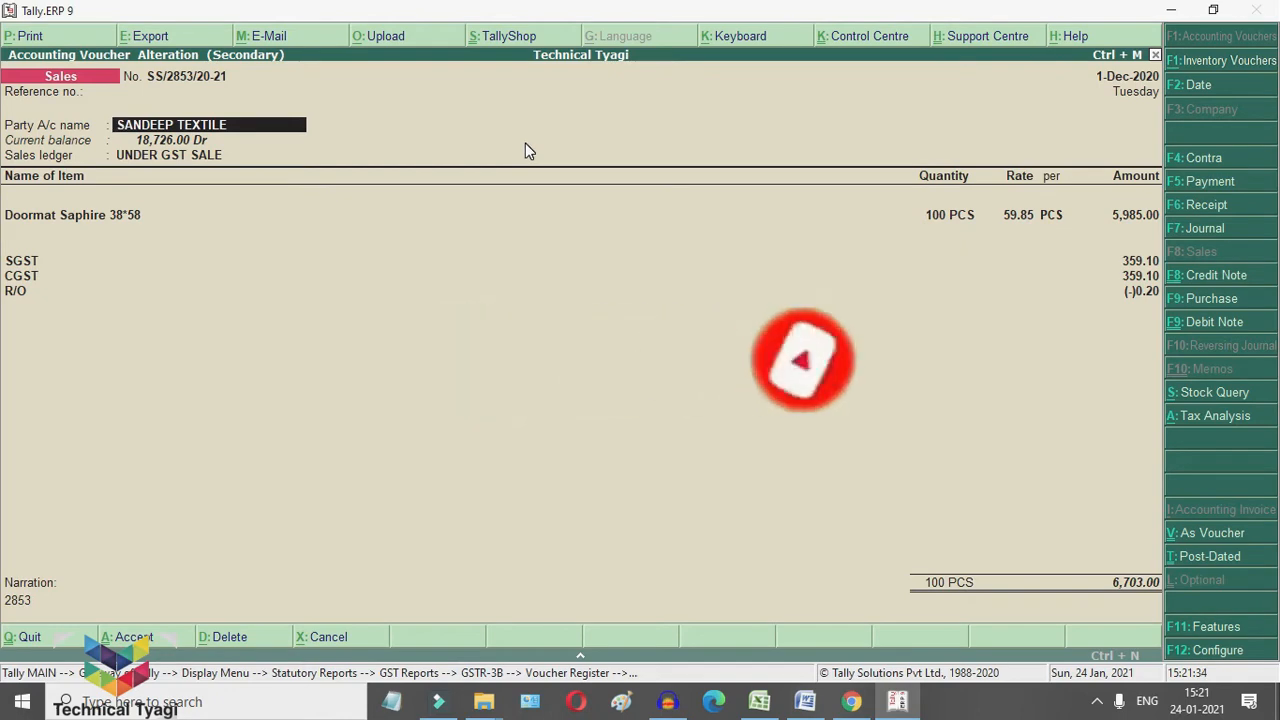
key(Return)
key(Return)
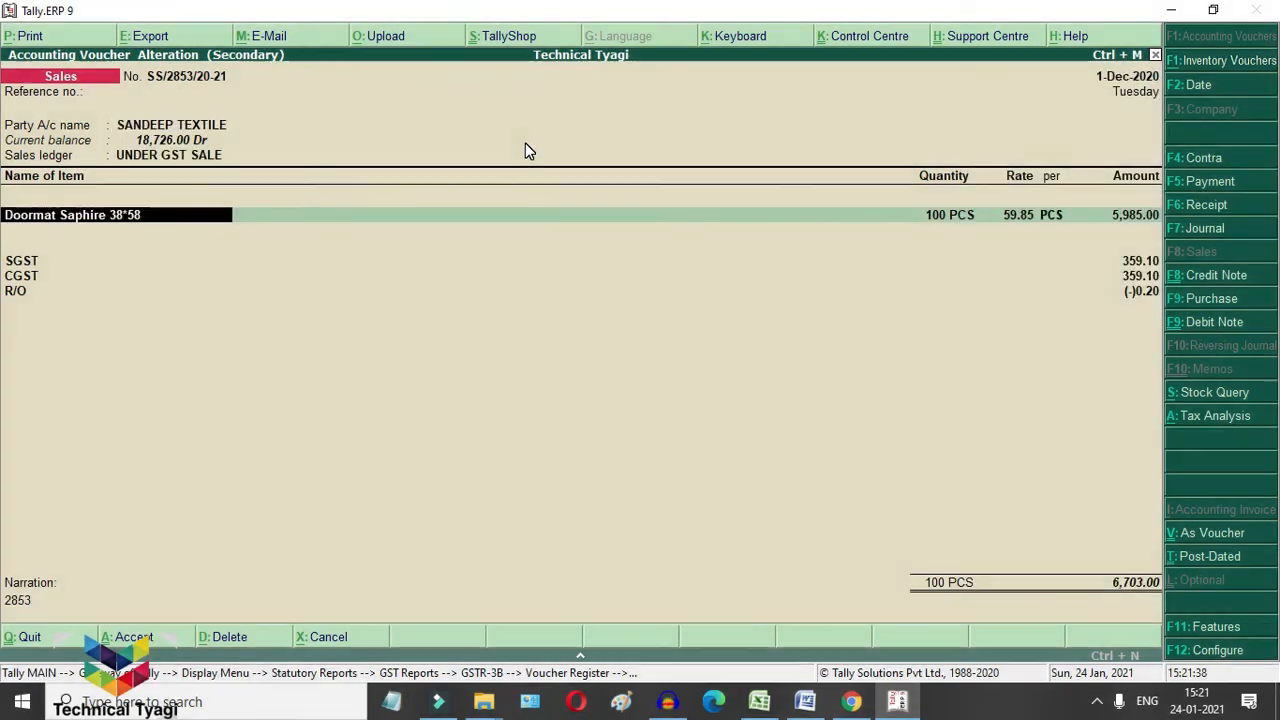
key(Return)
key(Return)
key(Return)
key(Return)
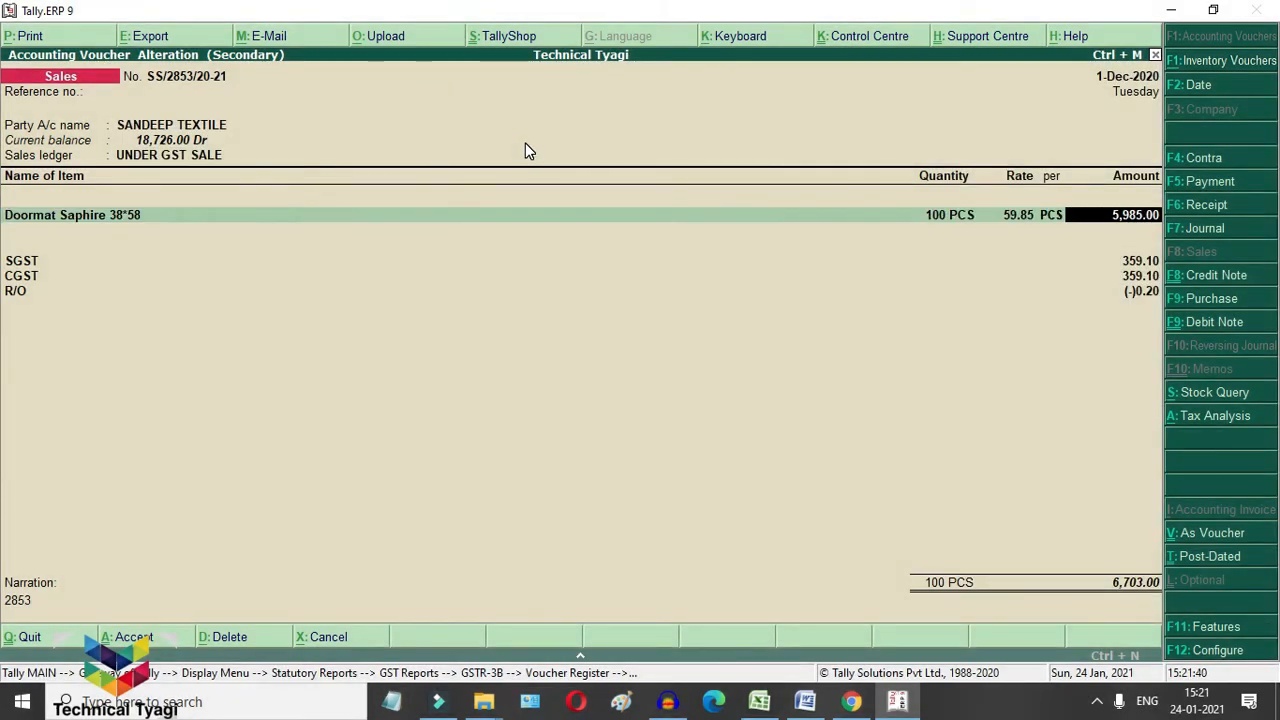
key(Return)
key(Return)
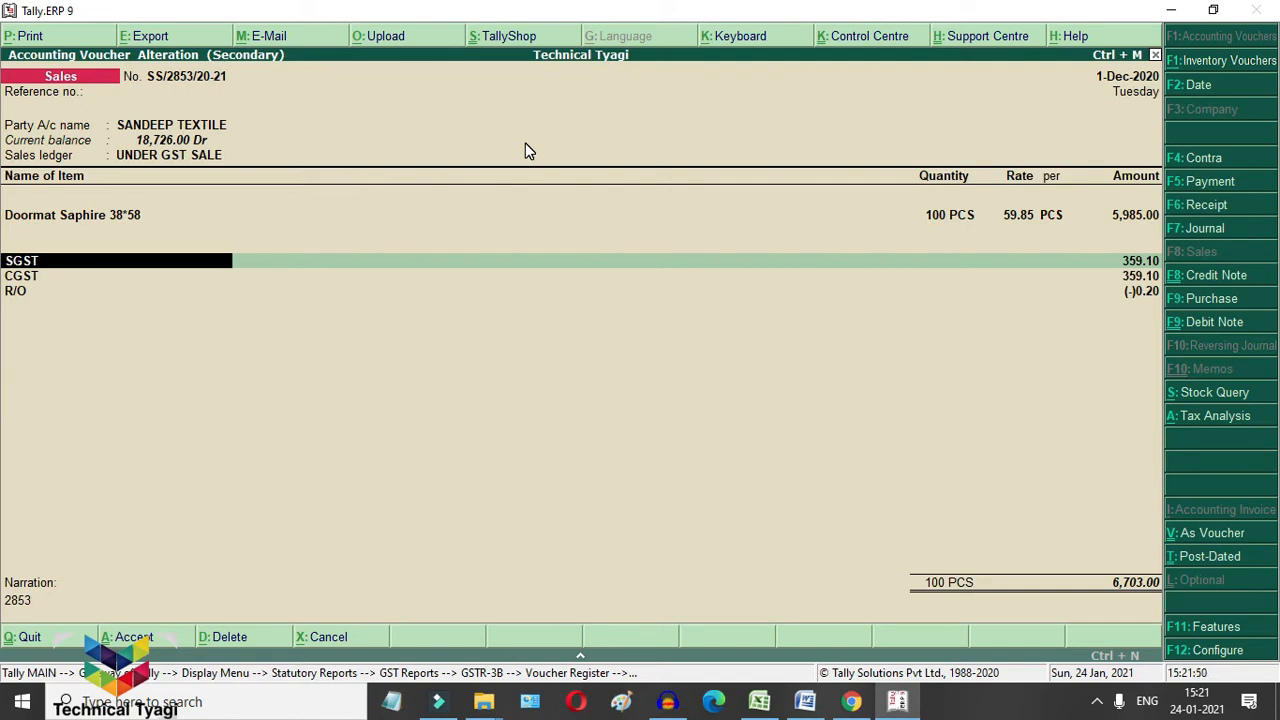
key(Return)
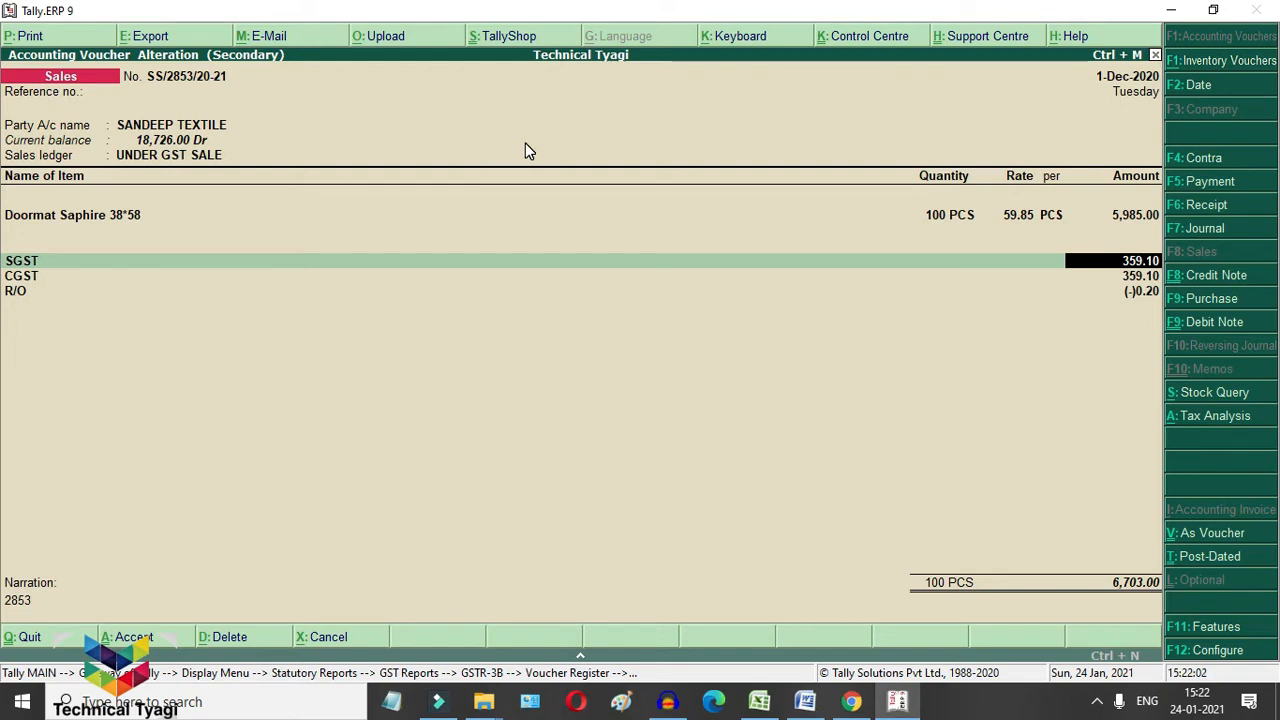
Step: Set SGST and CGST to 359.00 each, delete the round-off line, and save the voucher
text(359)
key(Return)
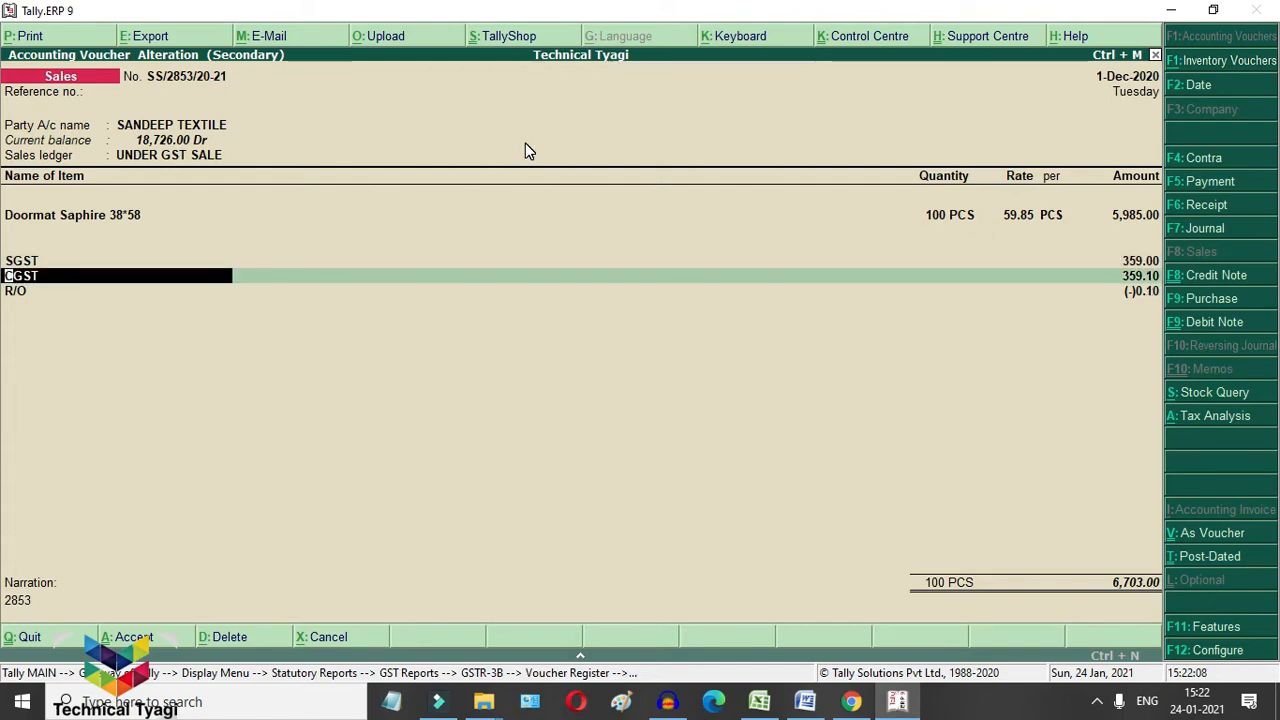
key(Return)
key(Return)
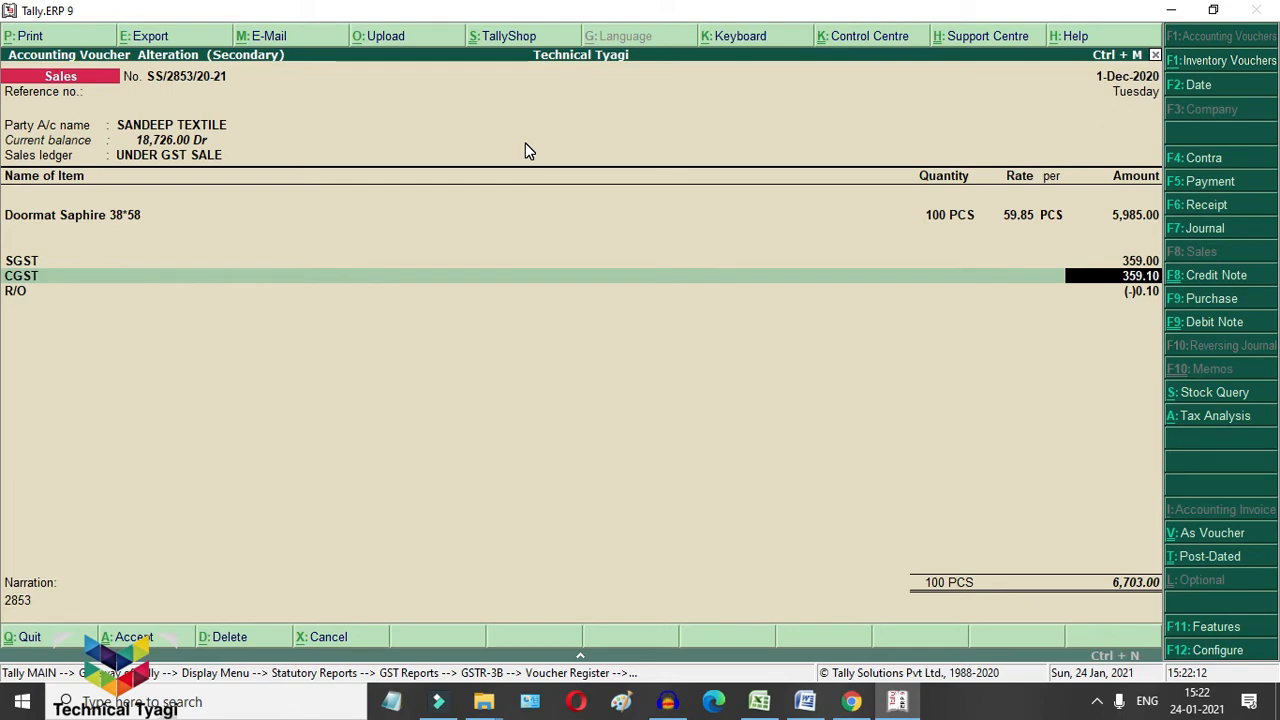
text(359)
key(Return)
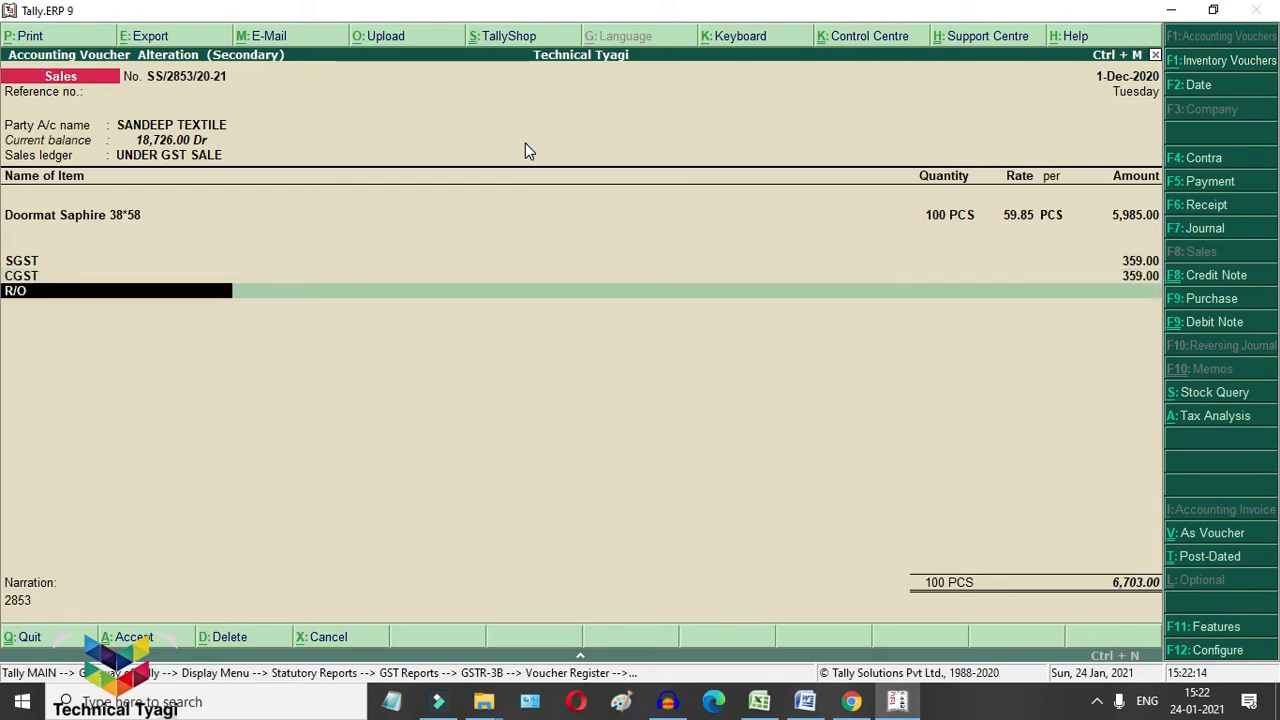
key(BackSpace)
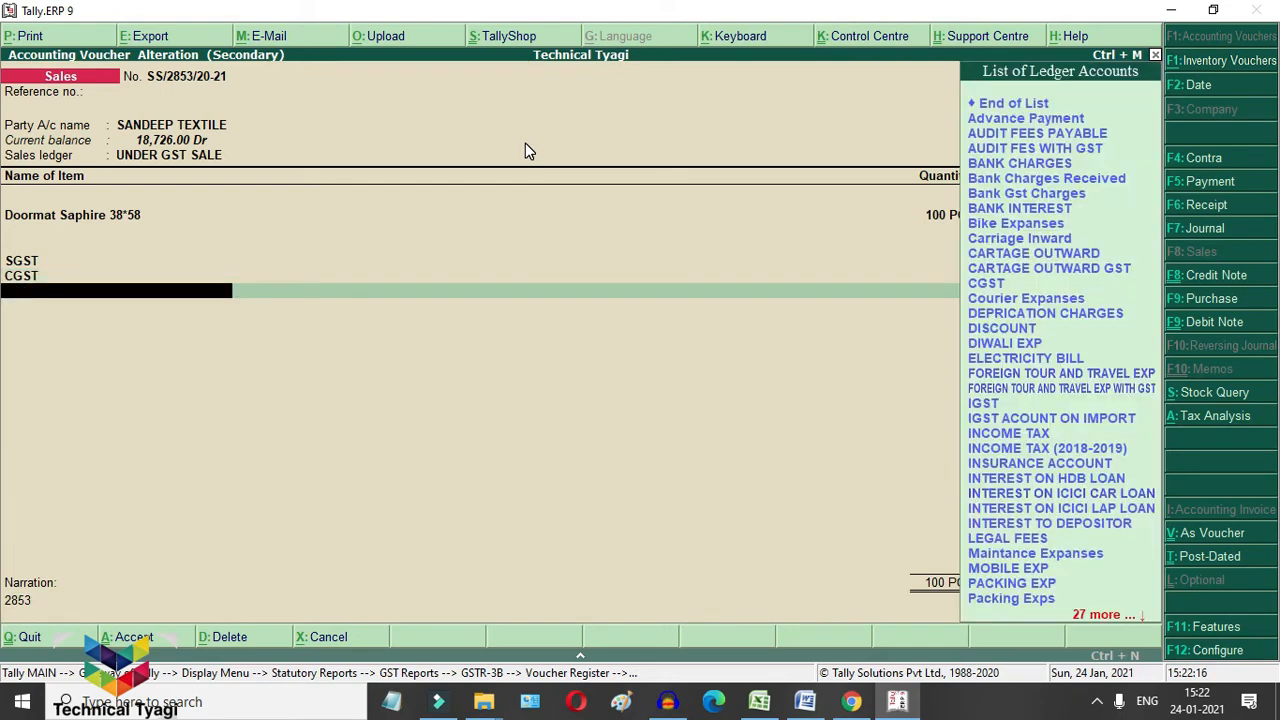
key(Return)
key(Return)
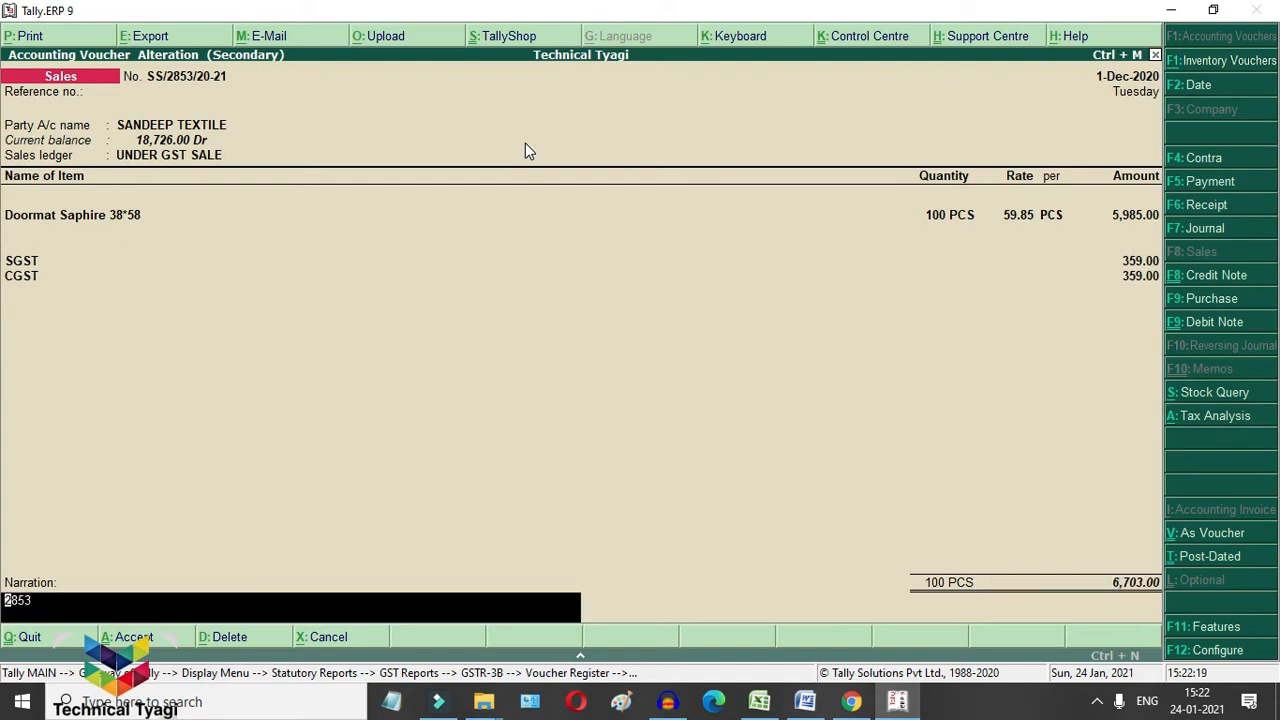
key(ctrl+a)
key(Return)
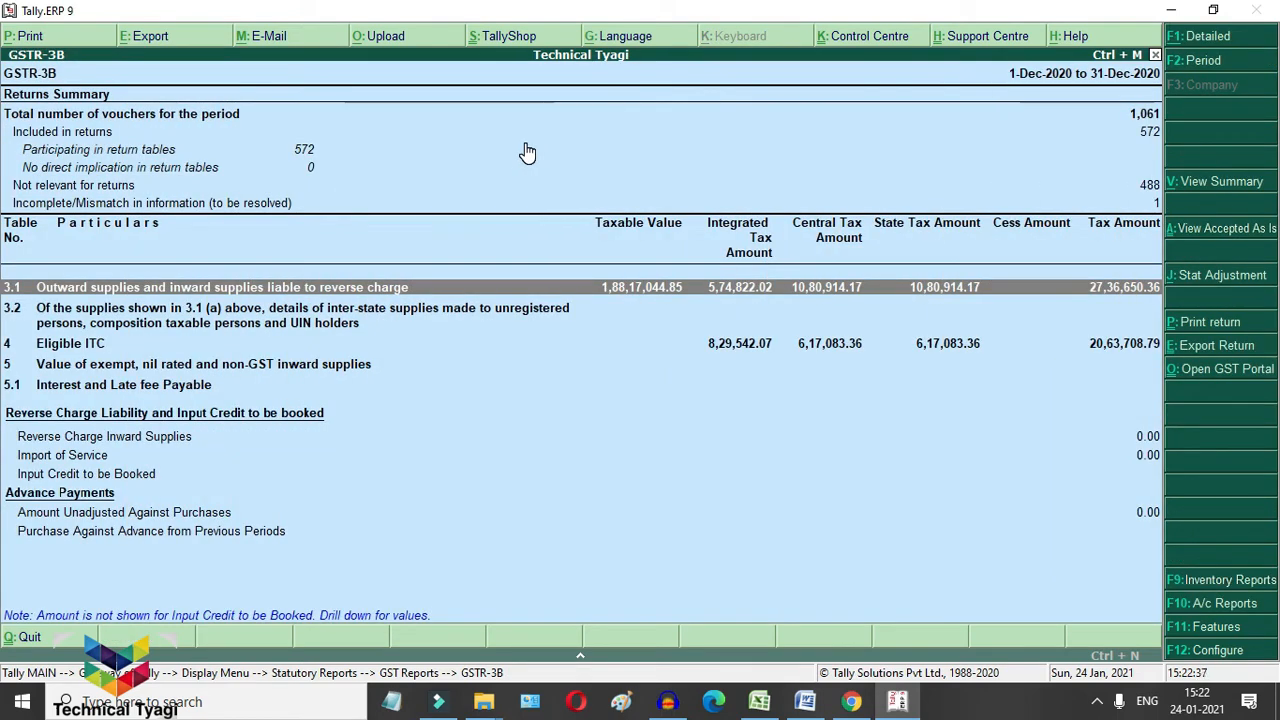
Step: Open the 'tax amount modified' mismatch for SS/2853/20-21, showing a 0.20 difference
key(Up)
key(Up)
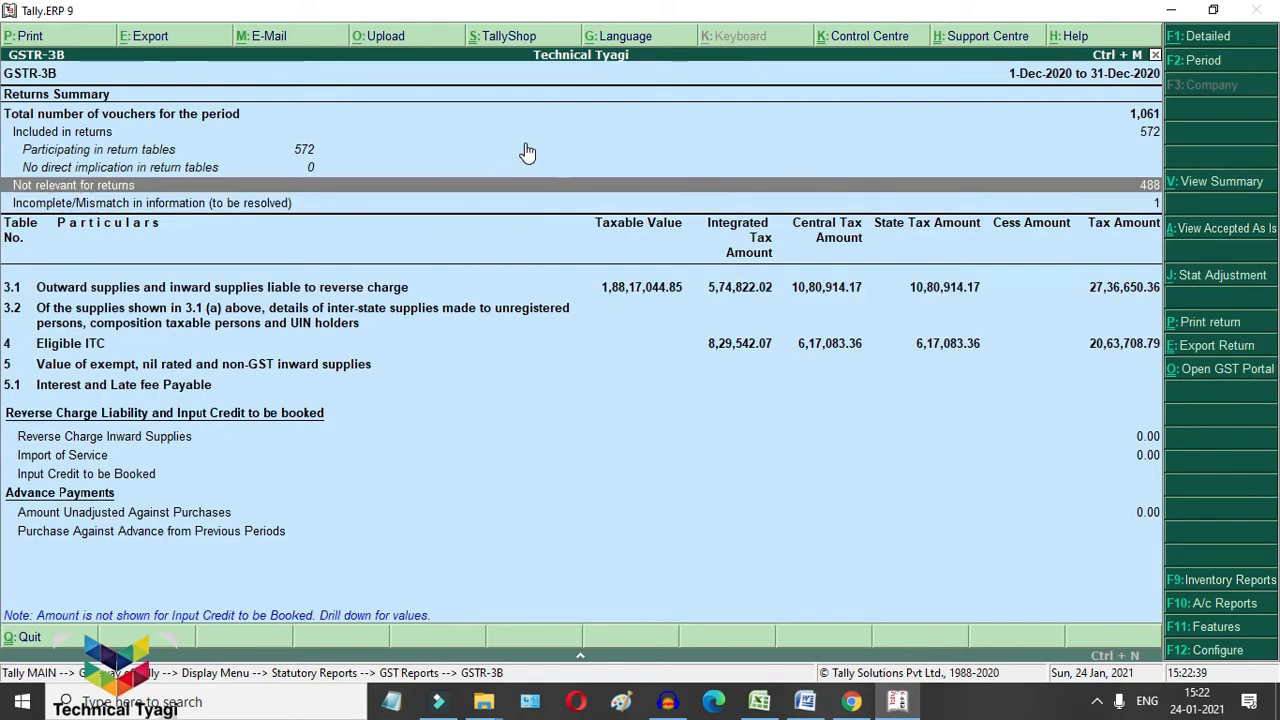
key(Down)
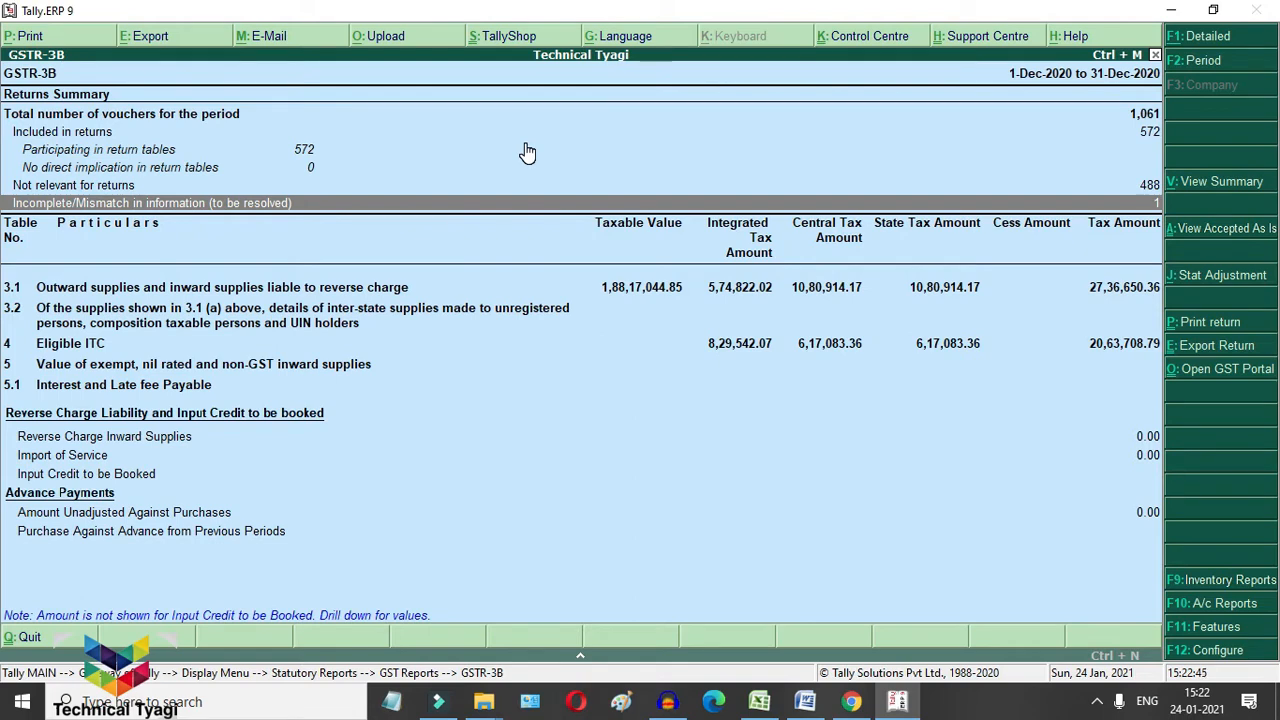
key(Return)
key(Down)
key(Return)
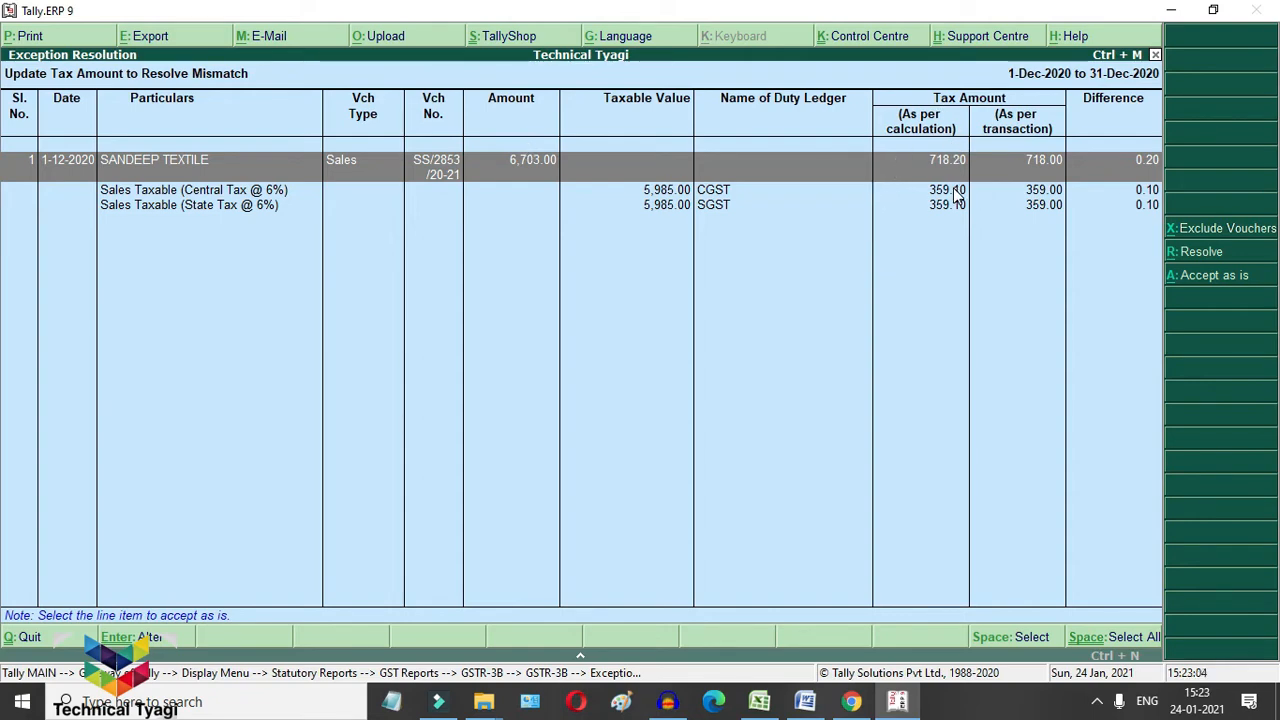
Step: Recompute the voucher's CGST and SGST to 359.10 each and accept the correction
key(alt+r)
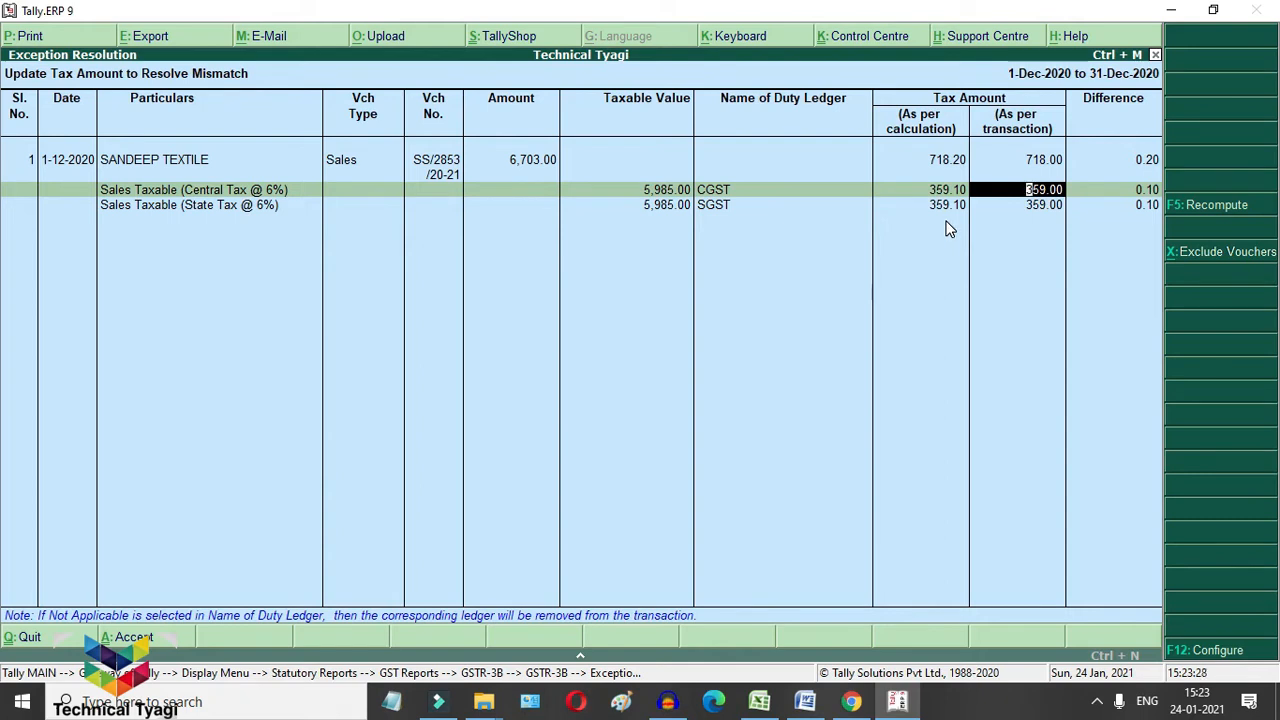
click(1198, 205)
key(ctrl+a)
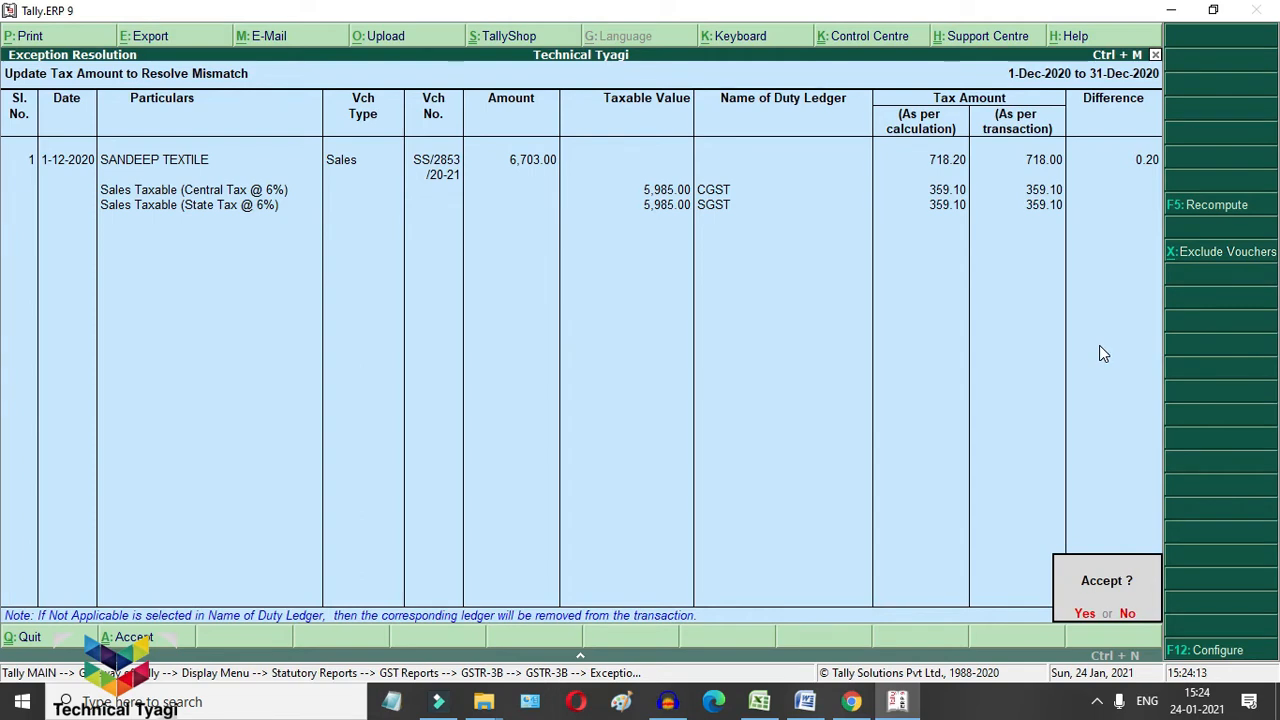
key(y)
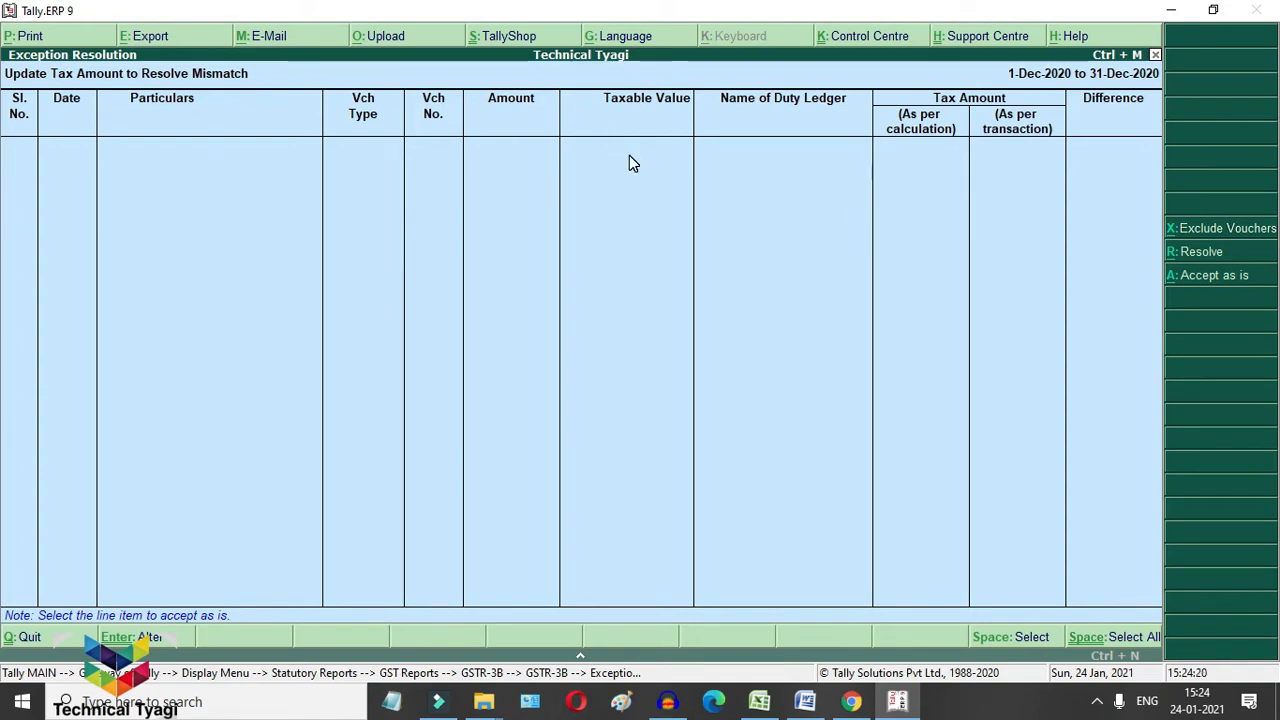
Step: Return to GSTR-3B, where the incomplete/mismatch count now reads 0
key(Escape)
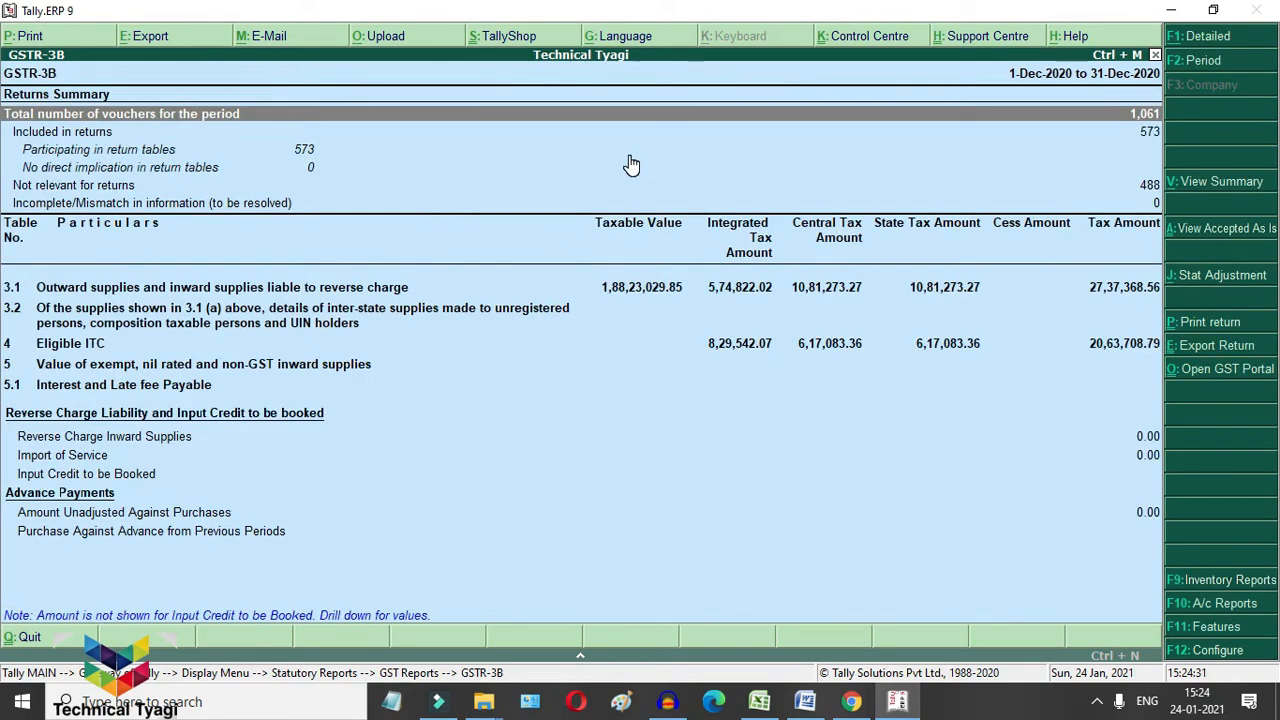
key(Down)
key(Down)
key(Down)
key(Down)
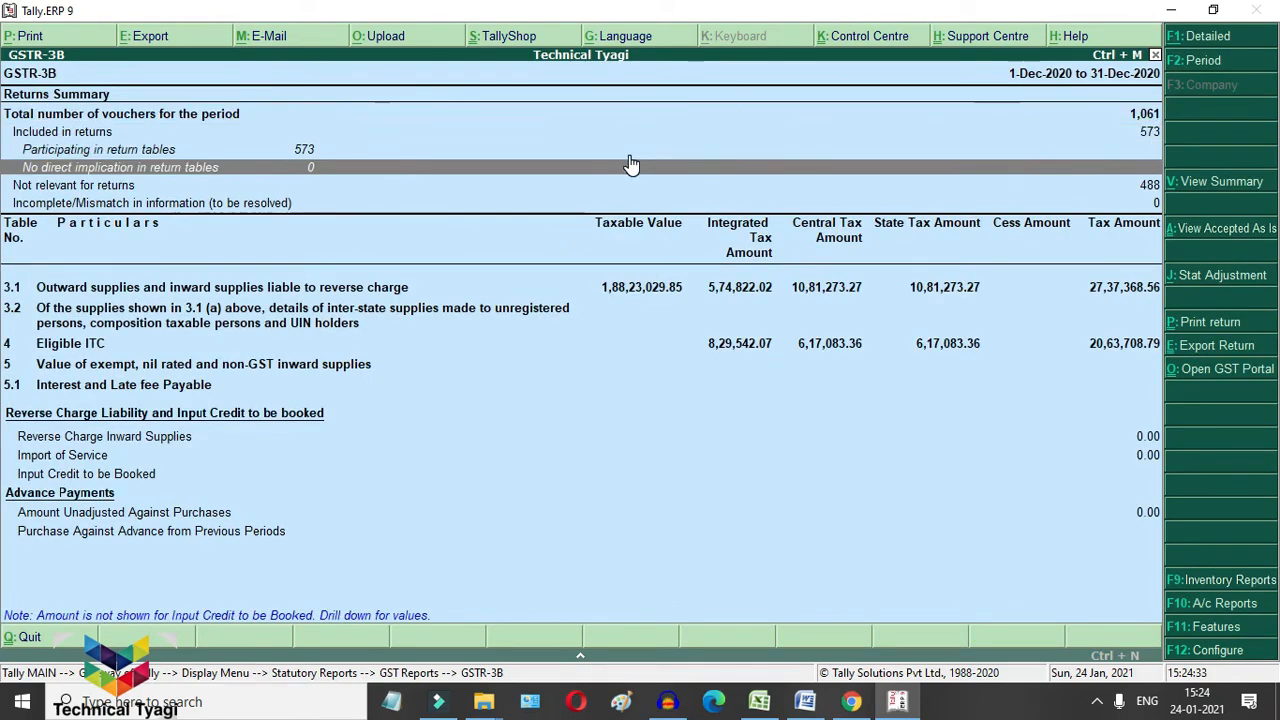
key(Down)
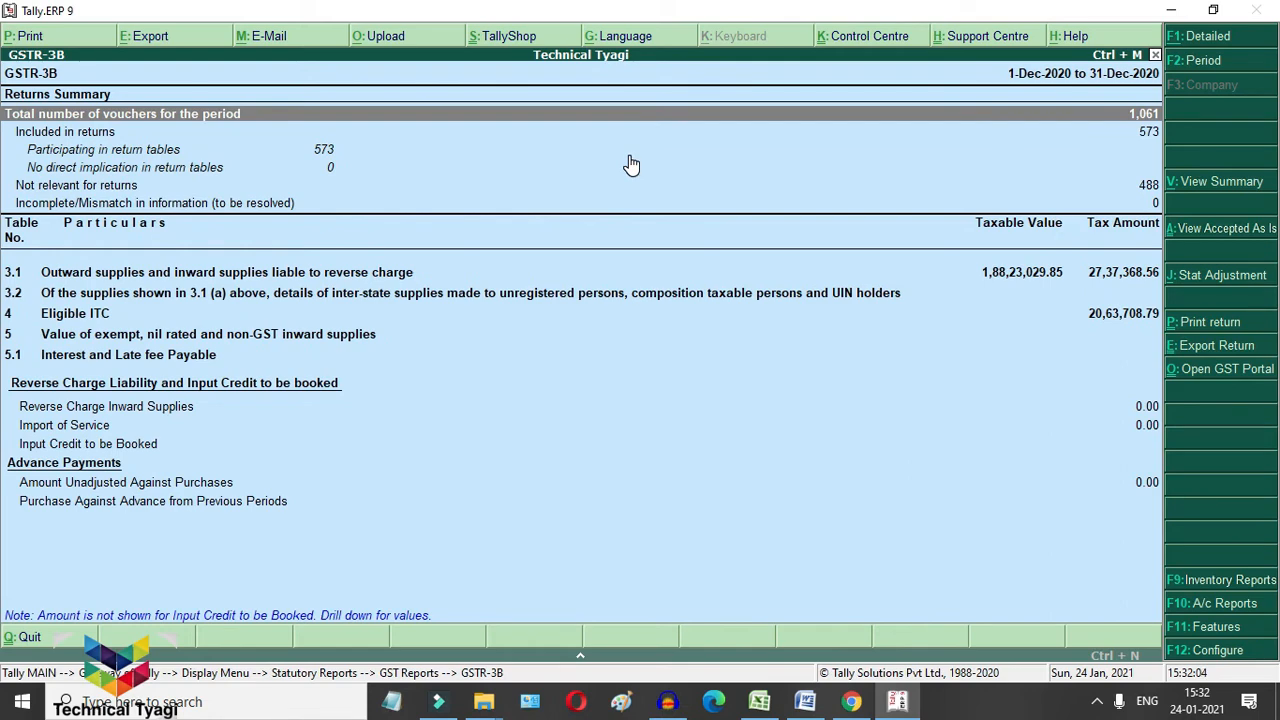
Step: Open the purchase vouchers listed under Included in returns for December 2020
key(Down)
key(Down)
key(Down)
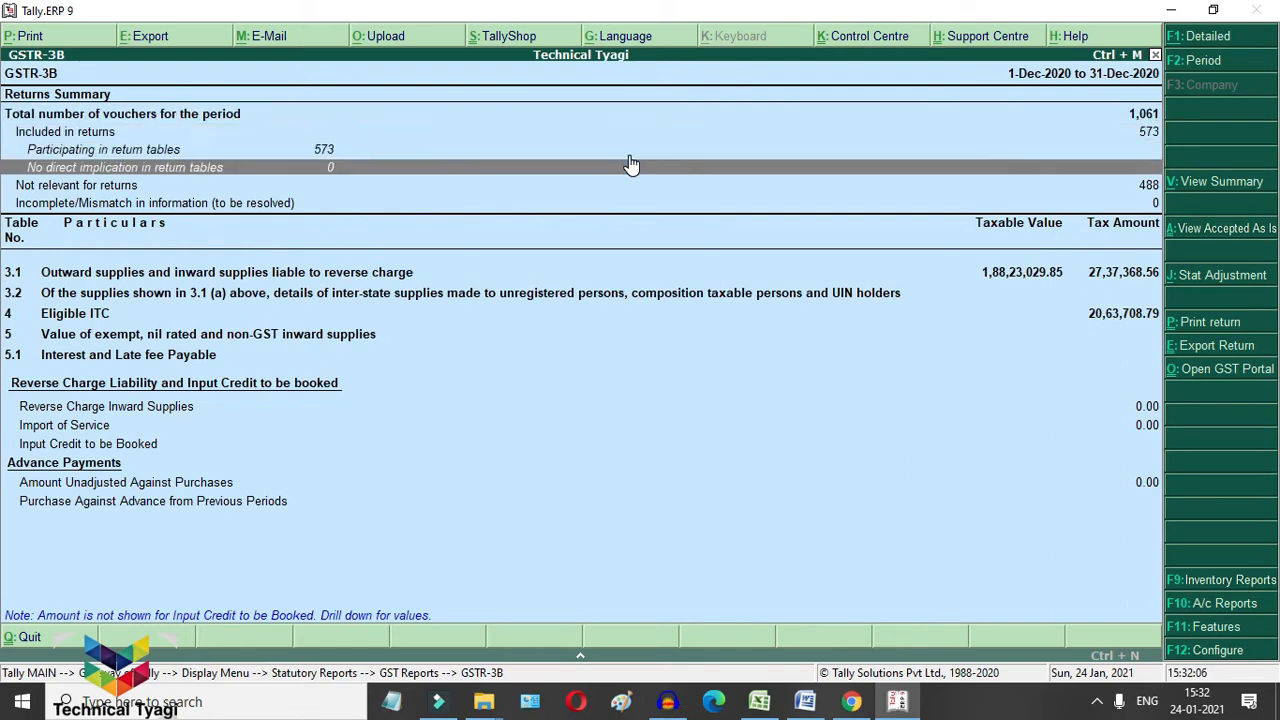
key(Up)
key(Up)
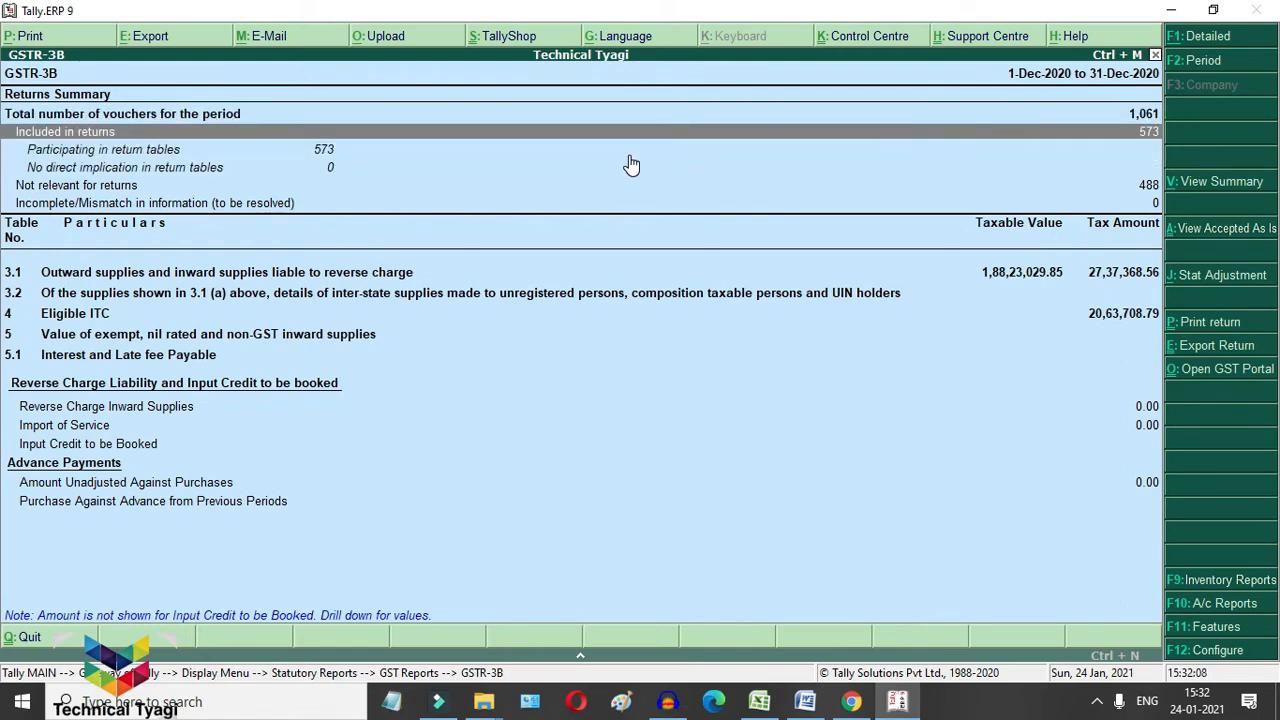
key(Return)
key(Down)
key(Return)
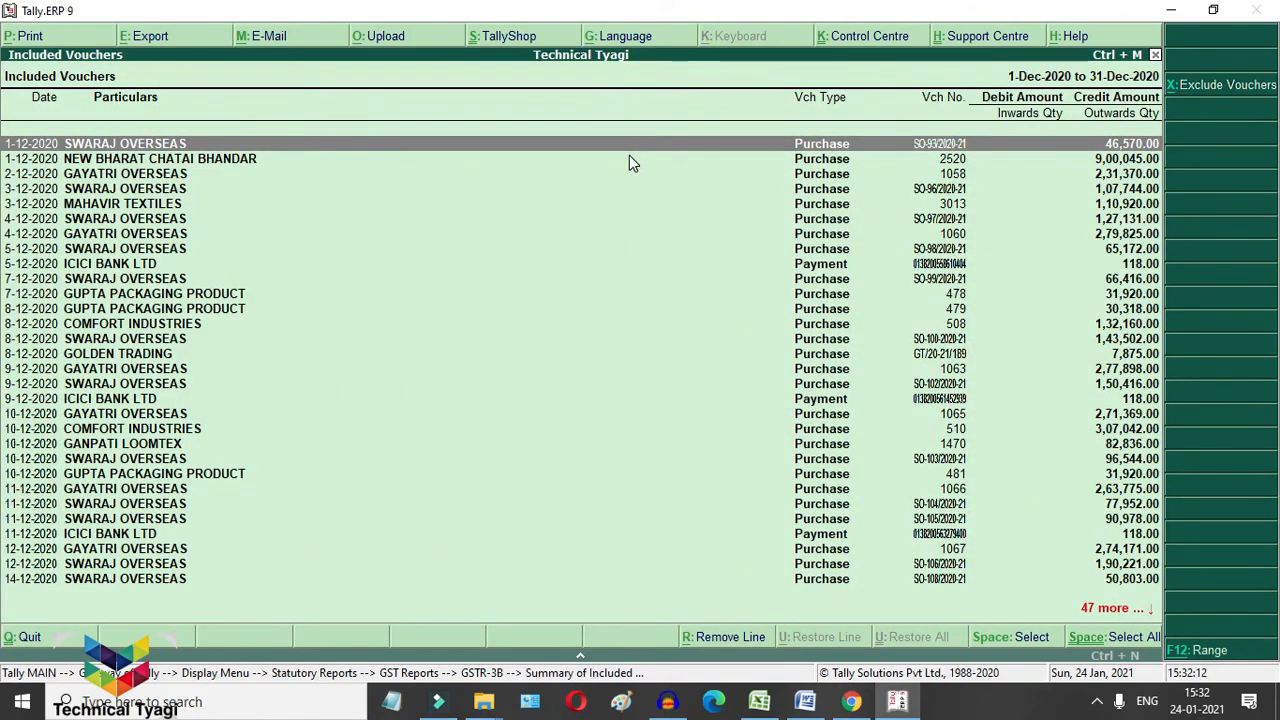
Step: Open purchase voucher SO-93/2020-21 and step past its party, ledger and item lines
key(Return)
key(Return)
key(Return)
key(Return)
key(Return)
key(Return)
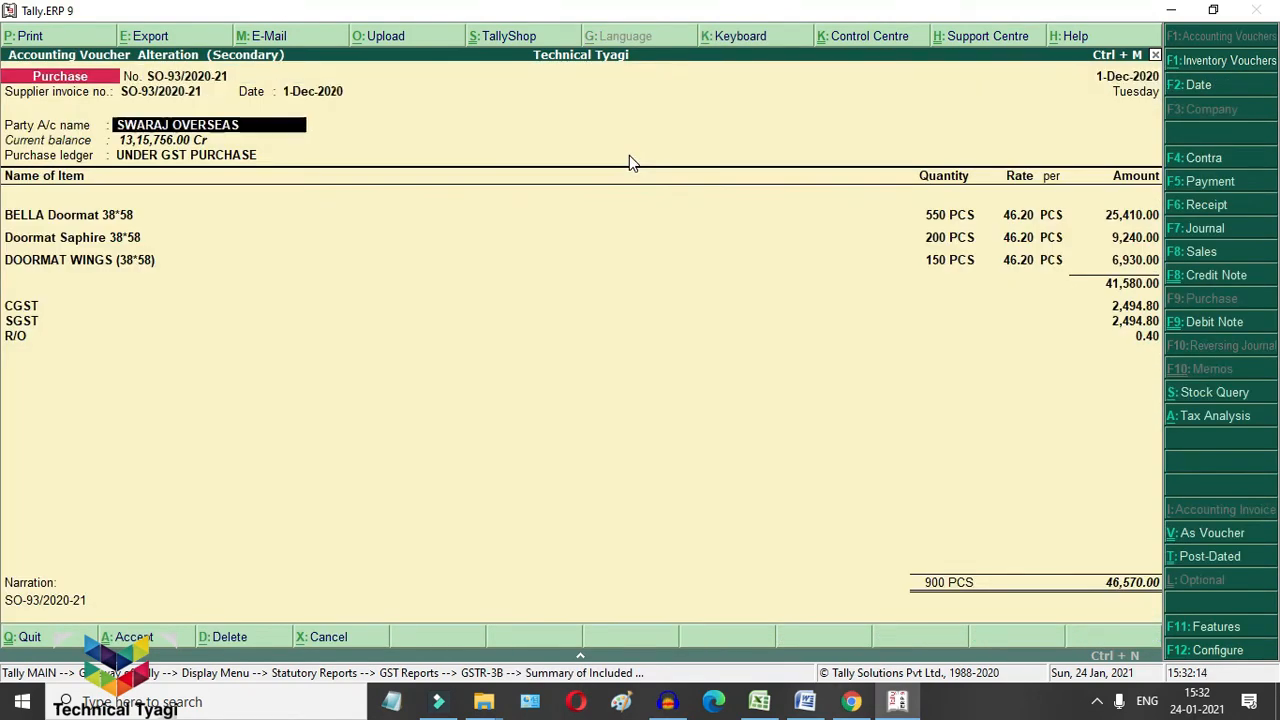
key(ctrl+a)
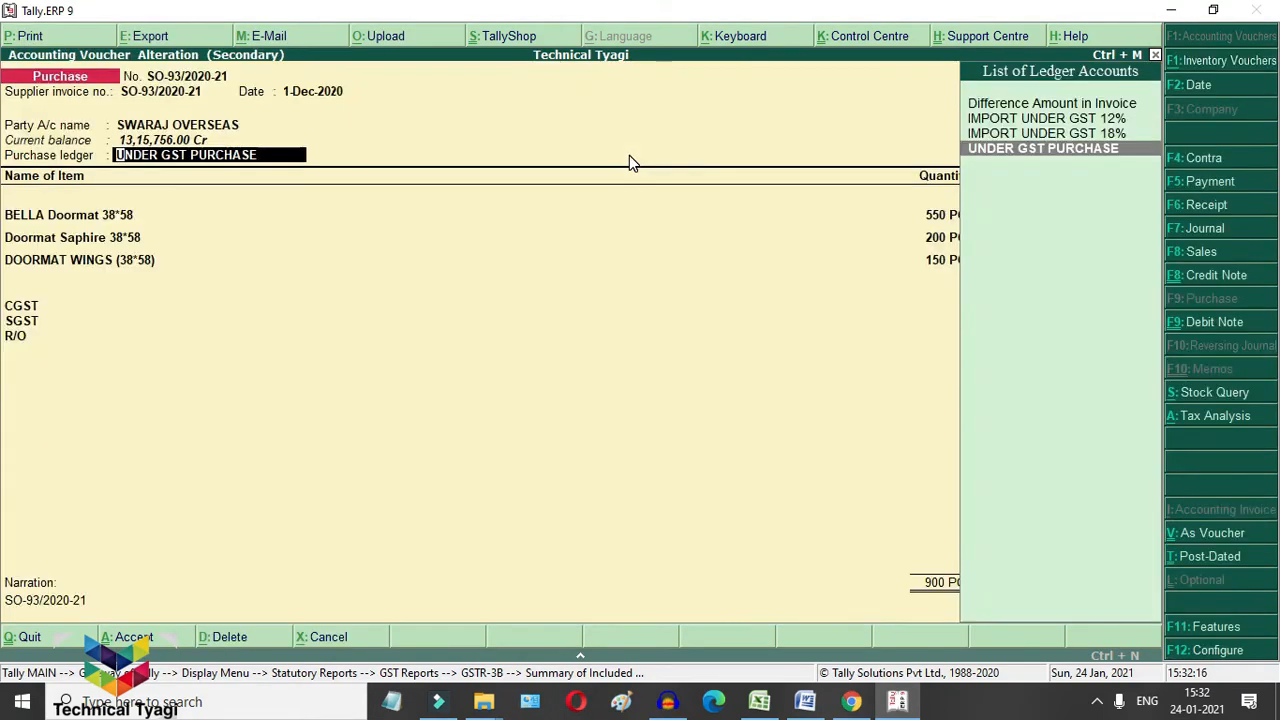
key(Return)
key(Return)
key(Return)
key(Return)
key(Return)
key(Return)
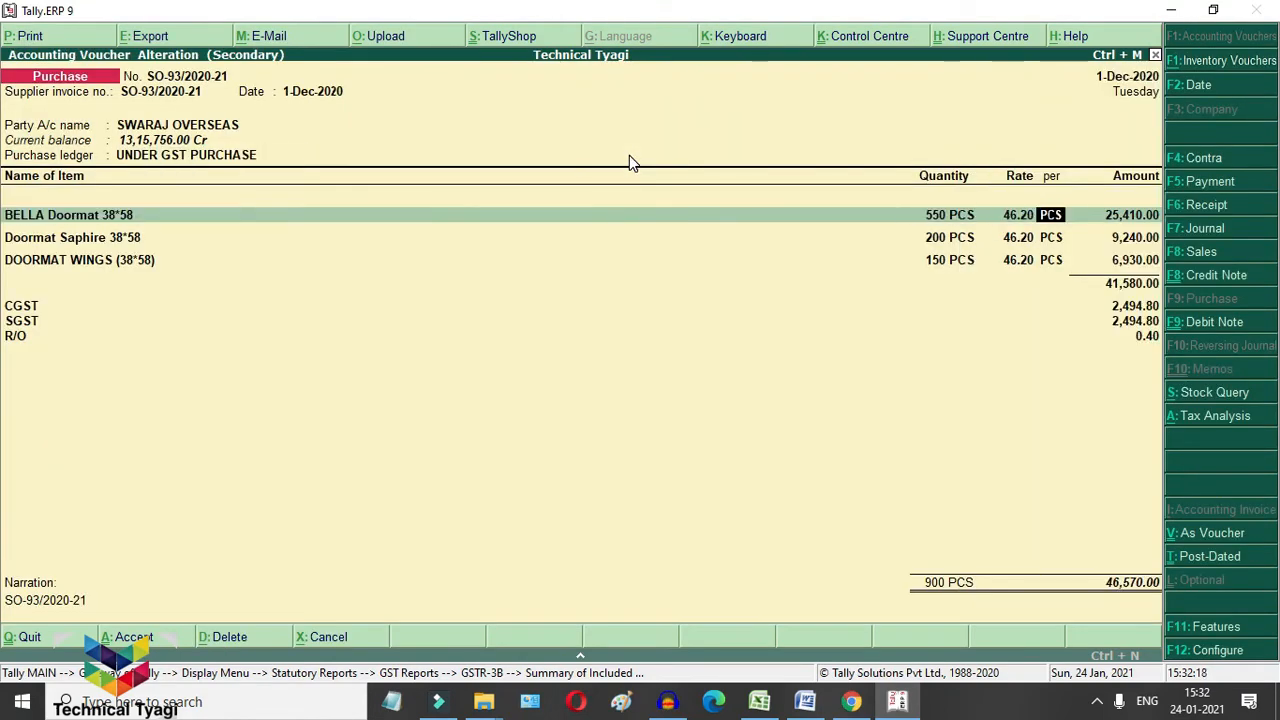
key(Return)
key(Return)
key(Return)
key(Return)
key(Return)
key(Return)
key(Return)
key(Return)
key(Return)
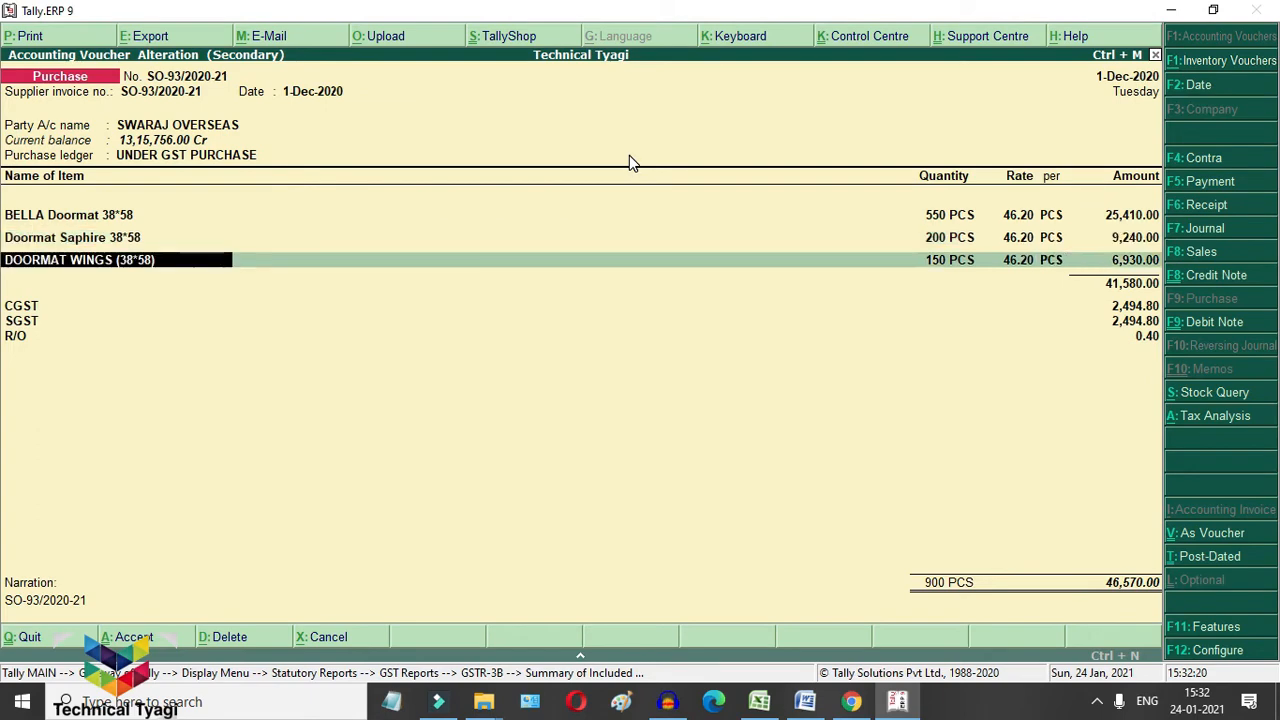
Step: Remove the CGST, SGST and round-off lines, leaving a 41,580.00 total
key(Return)
key(Return)
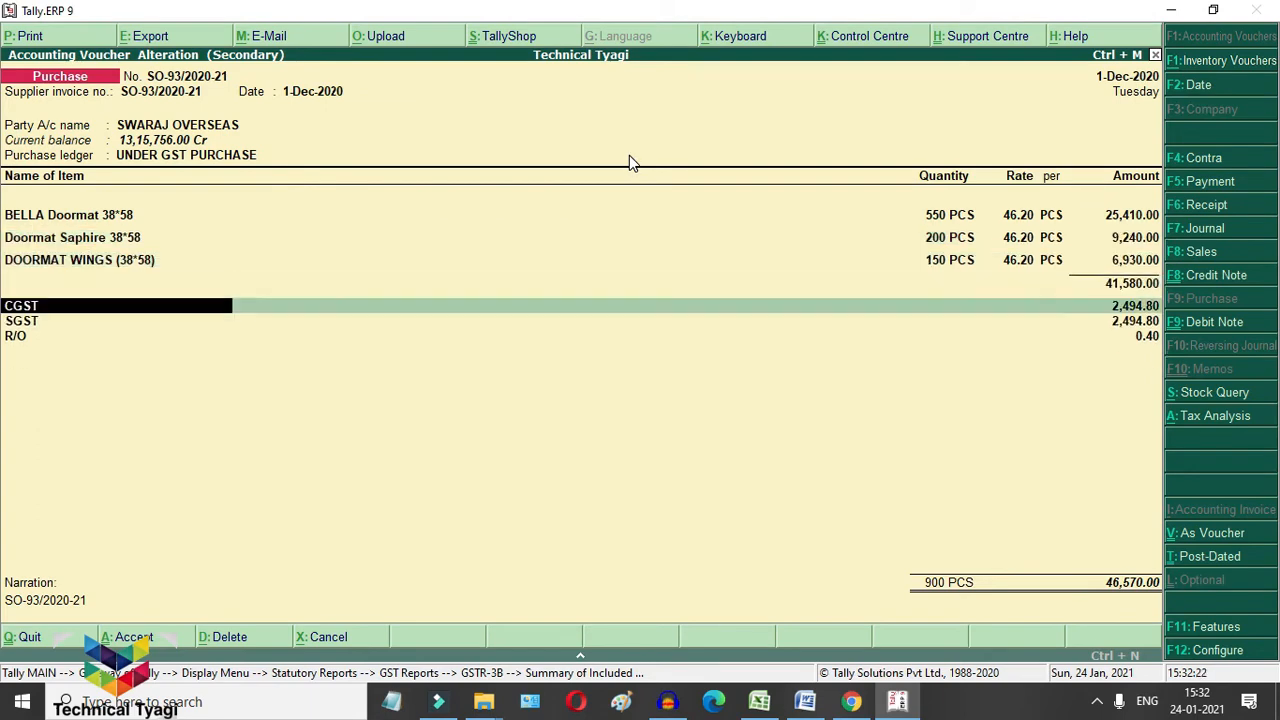
key(BackSpace)
key(Return)
key(Up)
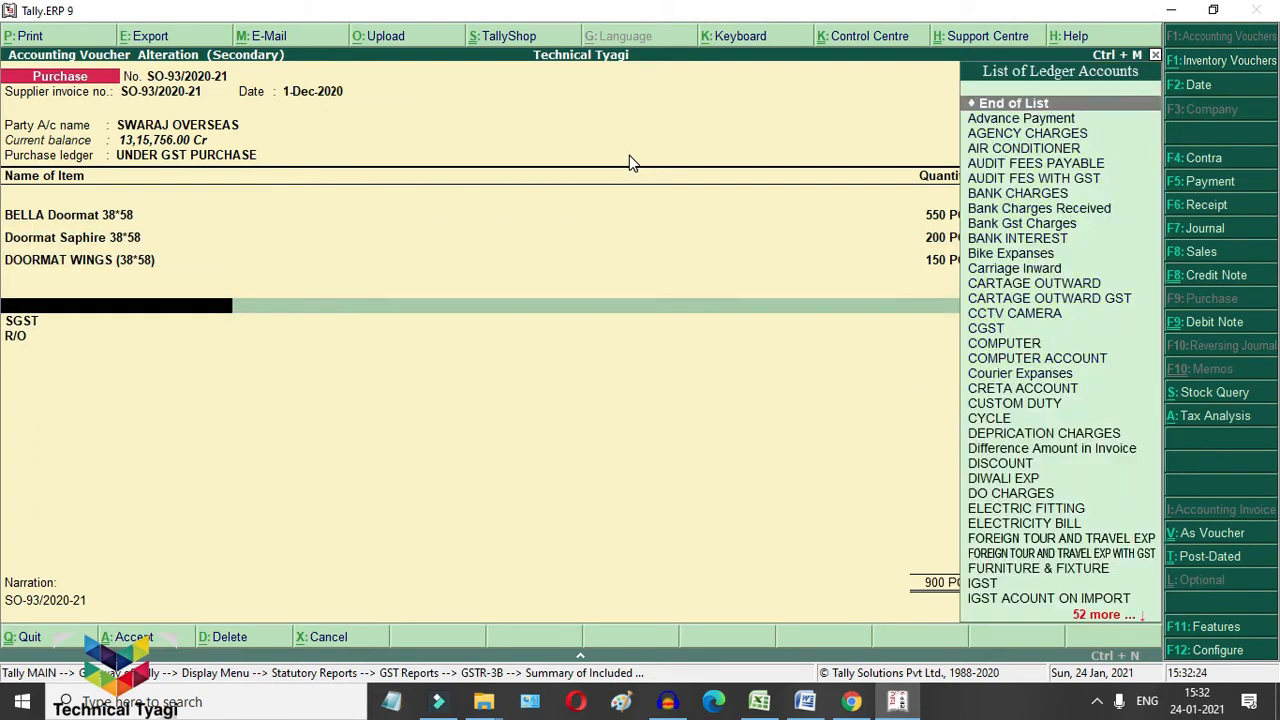
key(Return)
key(BackSpace)
key(Up)
key(Return)
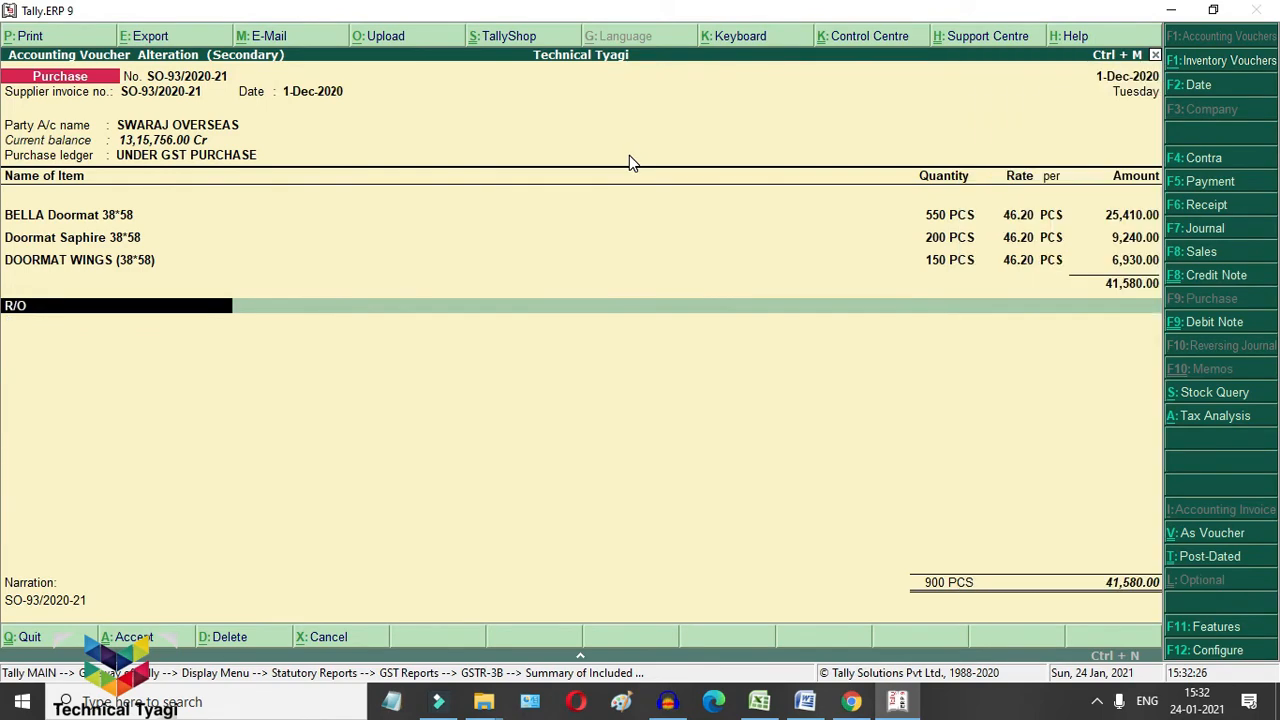
key(BackSpace)
key(Up)
Step: Dismiss the tax mismatch warning and save the altered purchase voucher
key(Return)
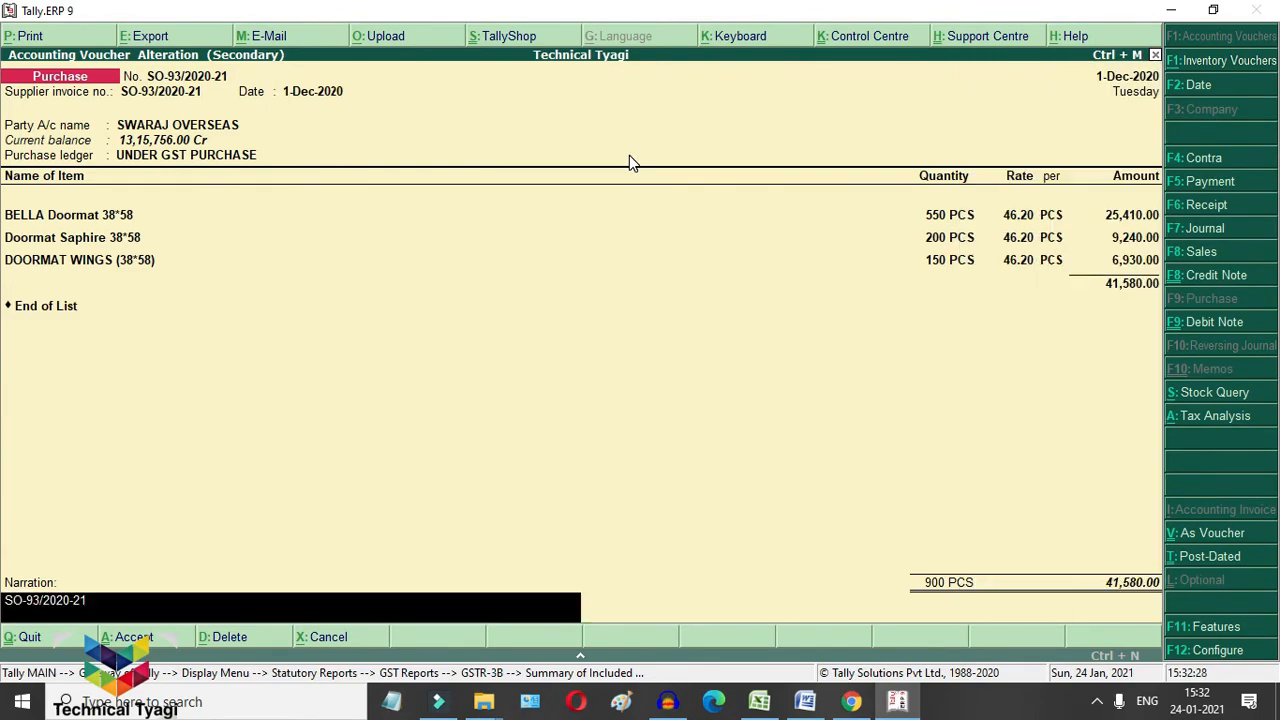
key(Return)
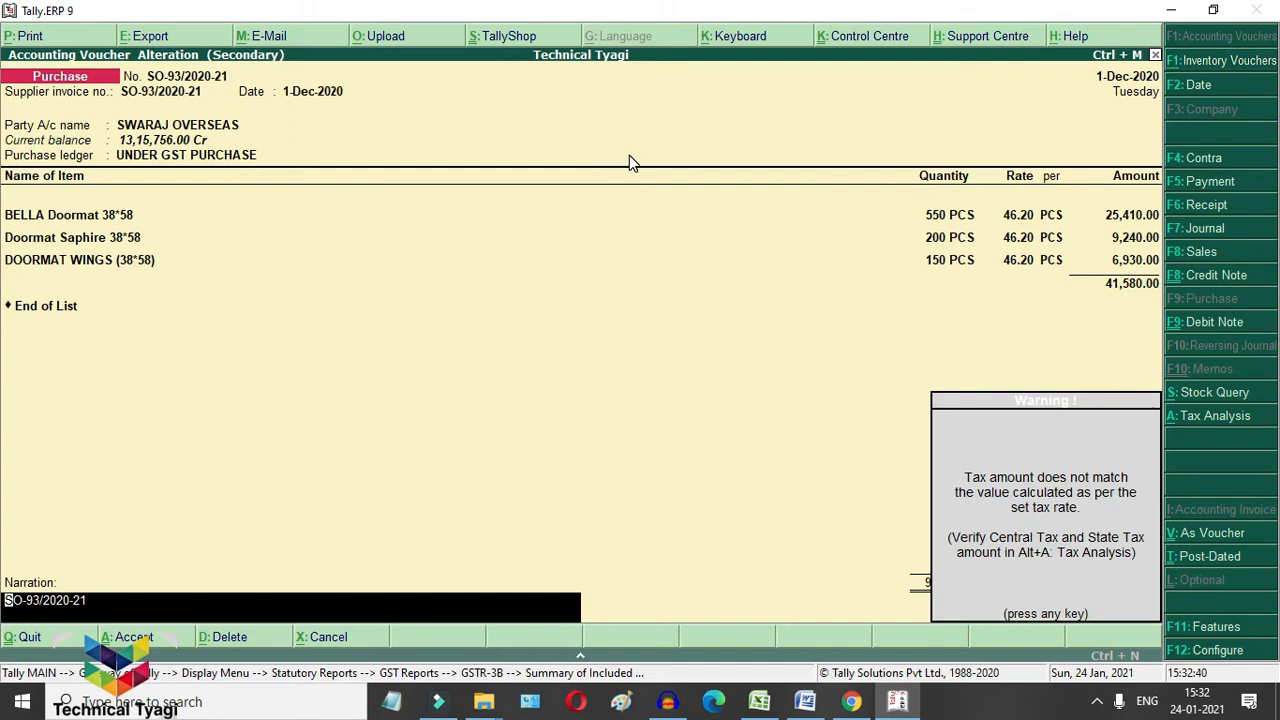
key(Return)
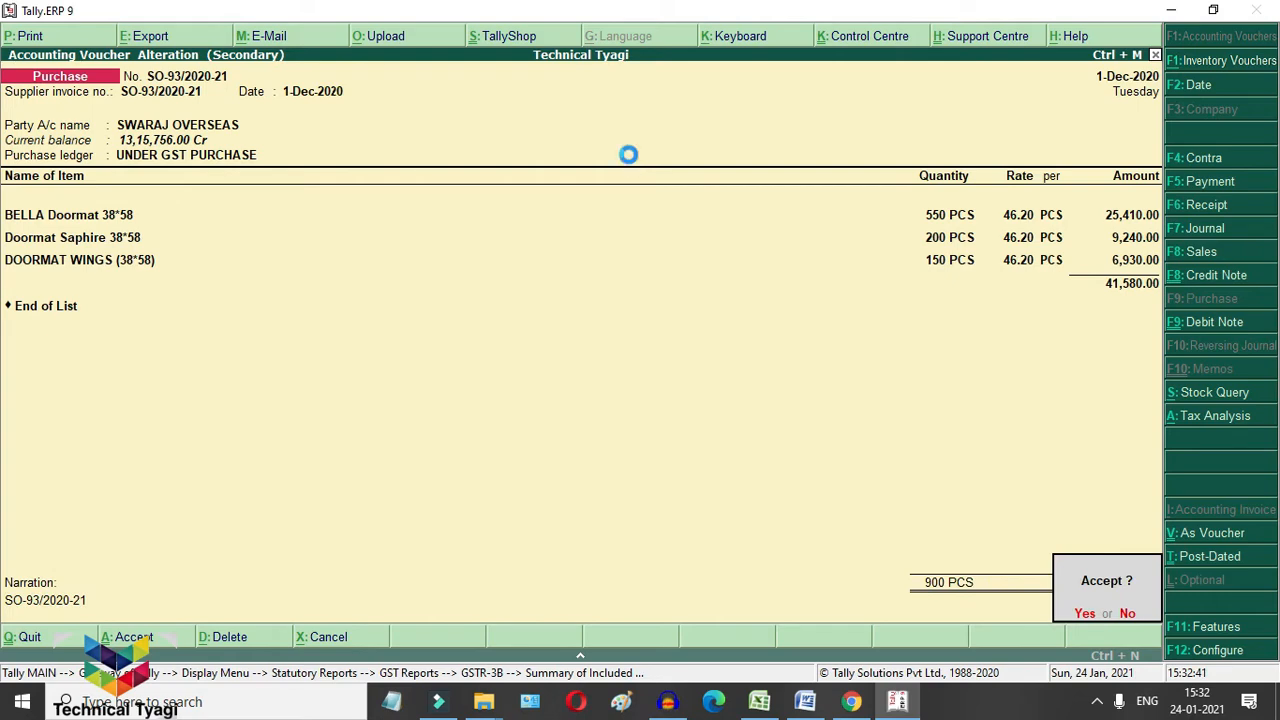
key(Return)
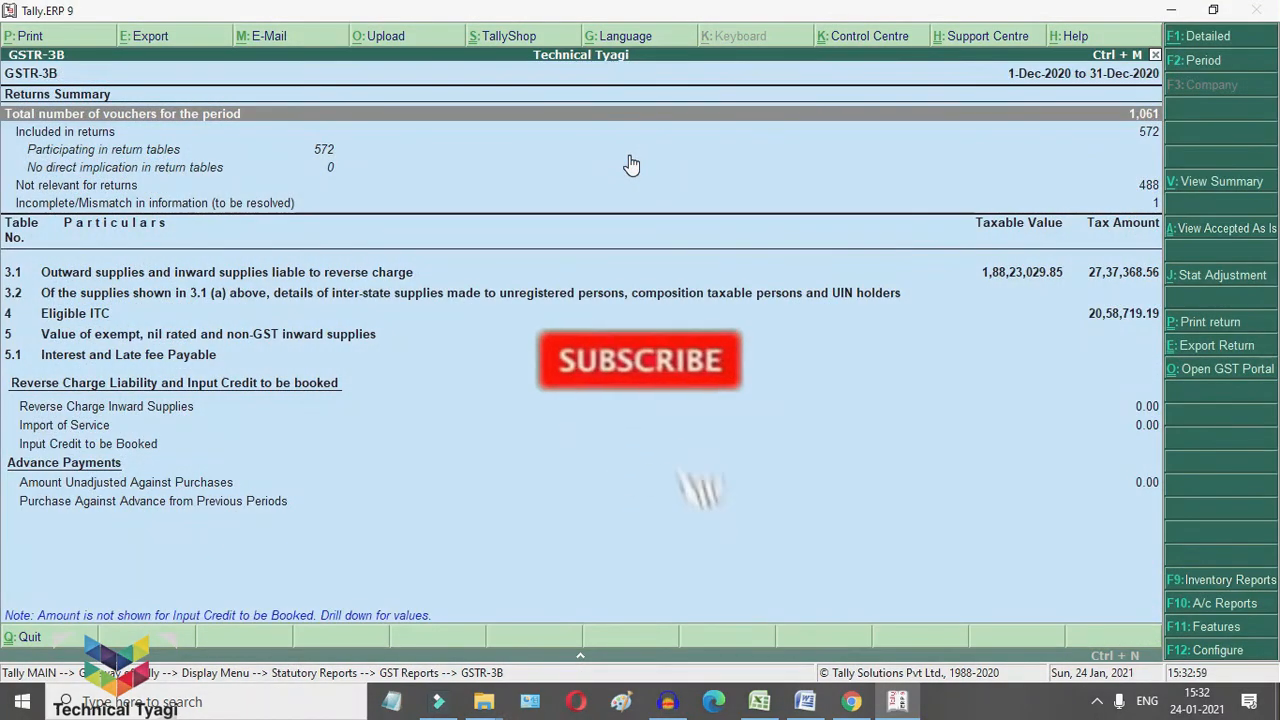
Step: Open the 'tax amount modified' mismatch for SO-93/2020-21, showing 4,989.60 calculated tax
key(Down)
key(Down)
key(Down)
key(Down)
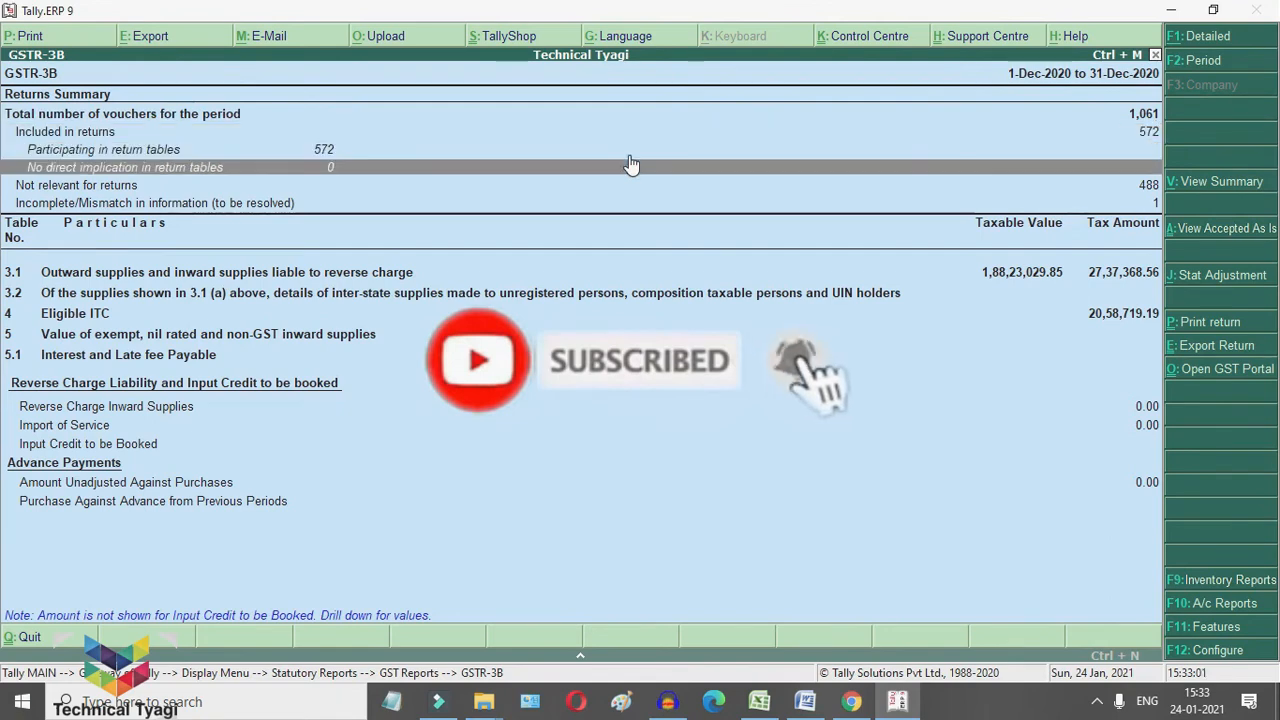
key(Down)
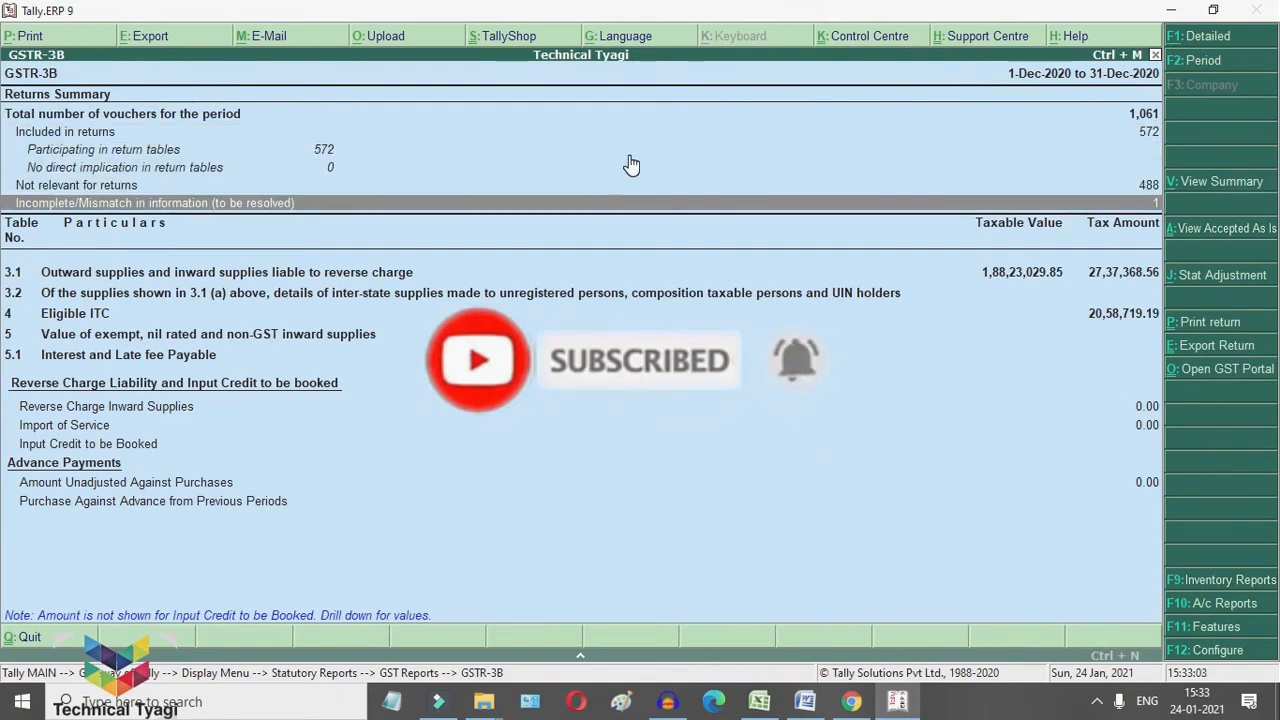
key(Return)
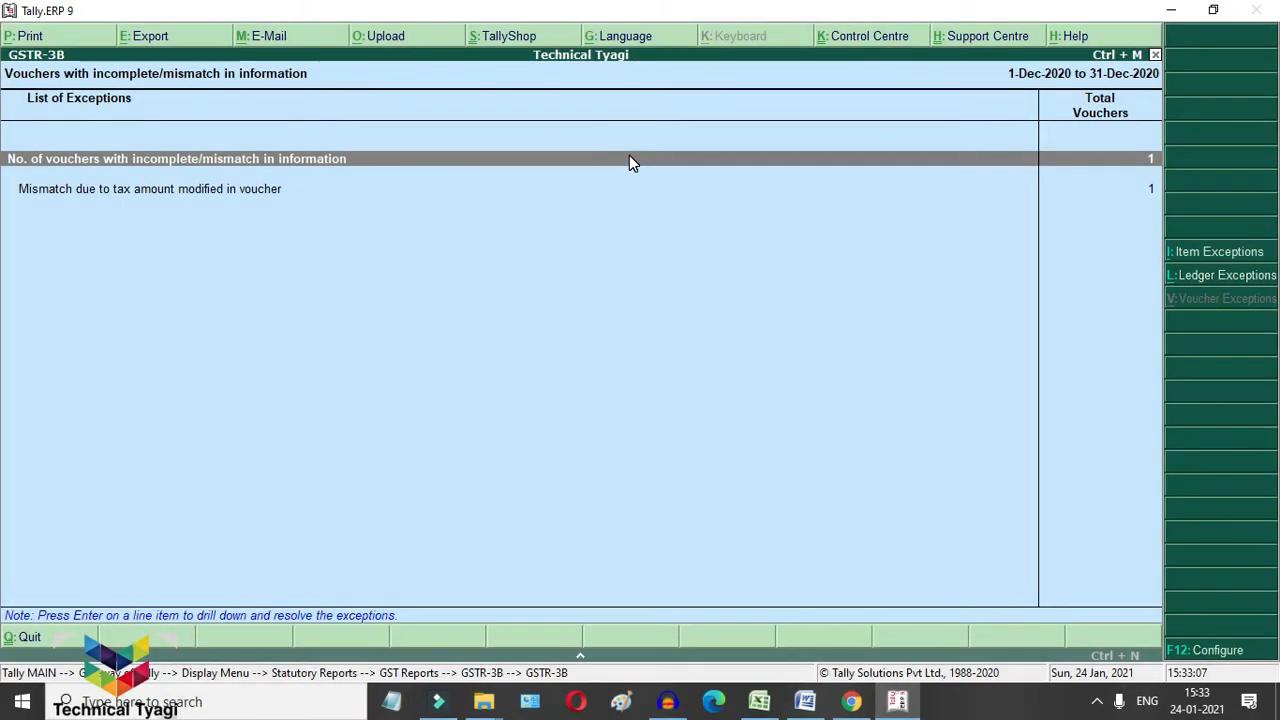
key(Down)
key(Return)
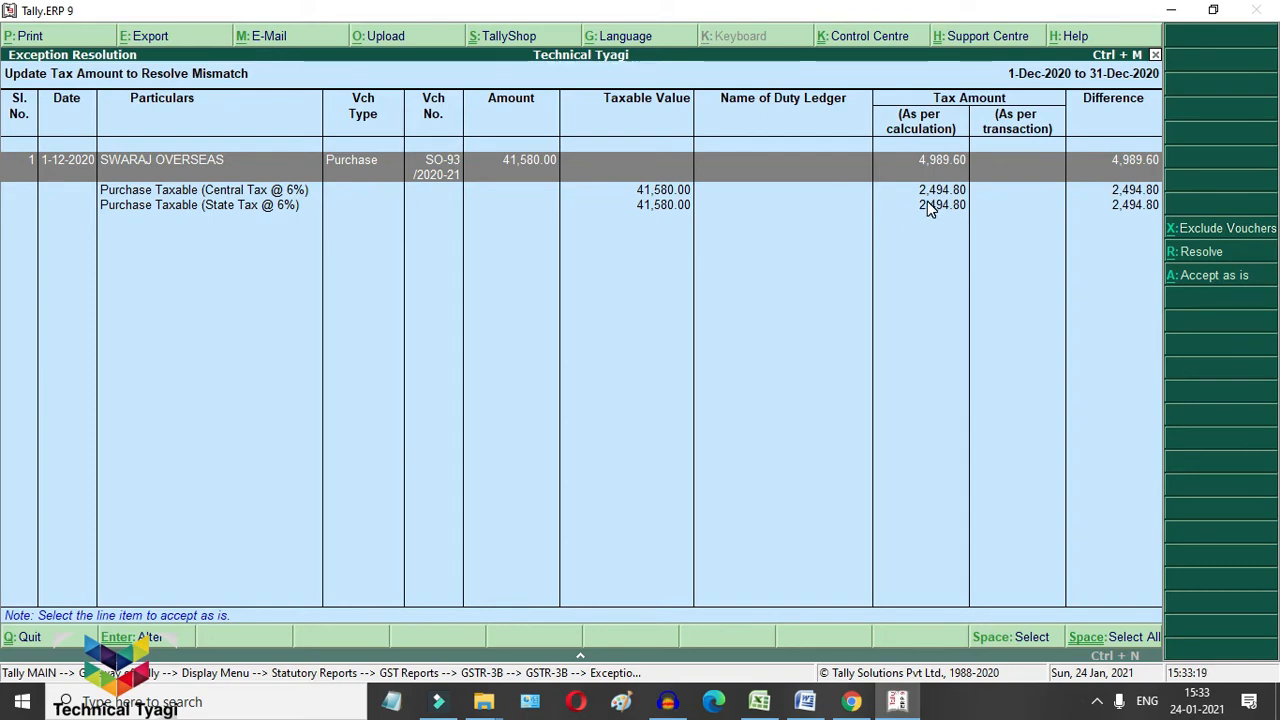
Step: Resolve the mismatch by entering CGST and SGST of 2,494.80 each and accepting
key(alt+r)
key(Escape)
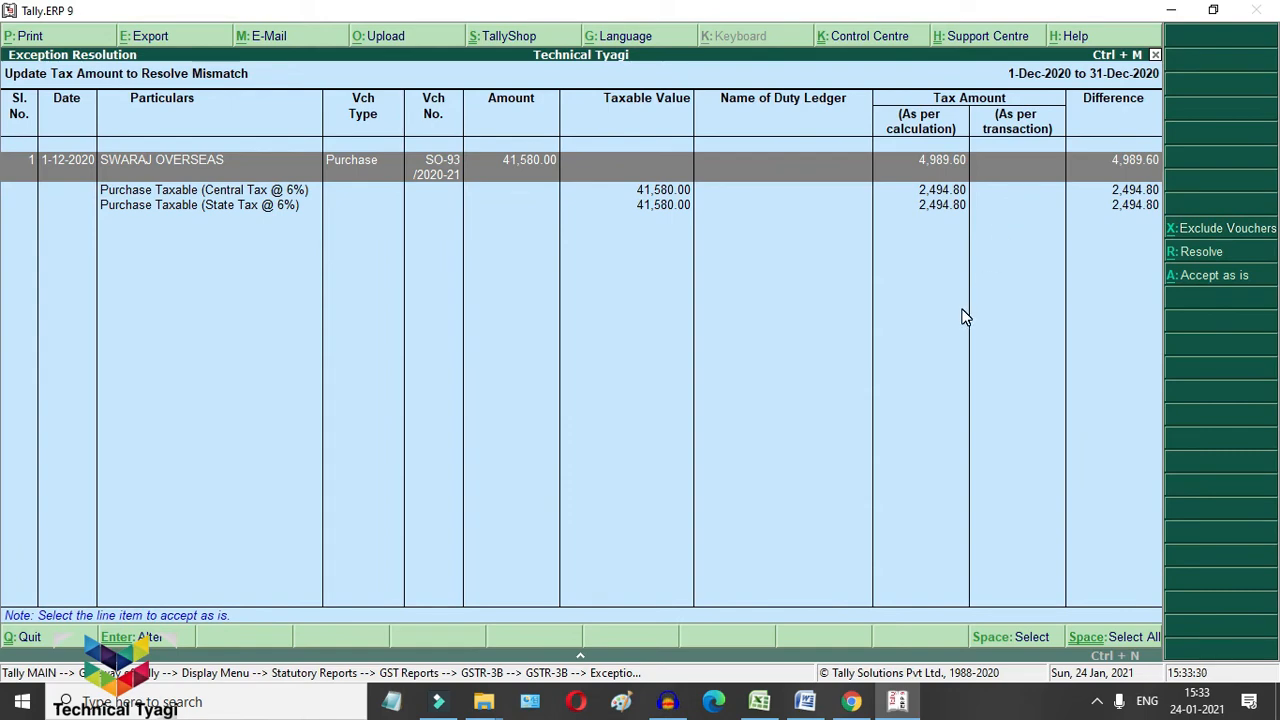
key(alt+r)
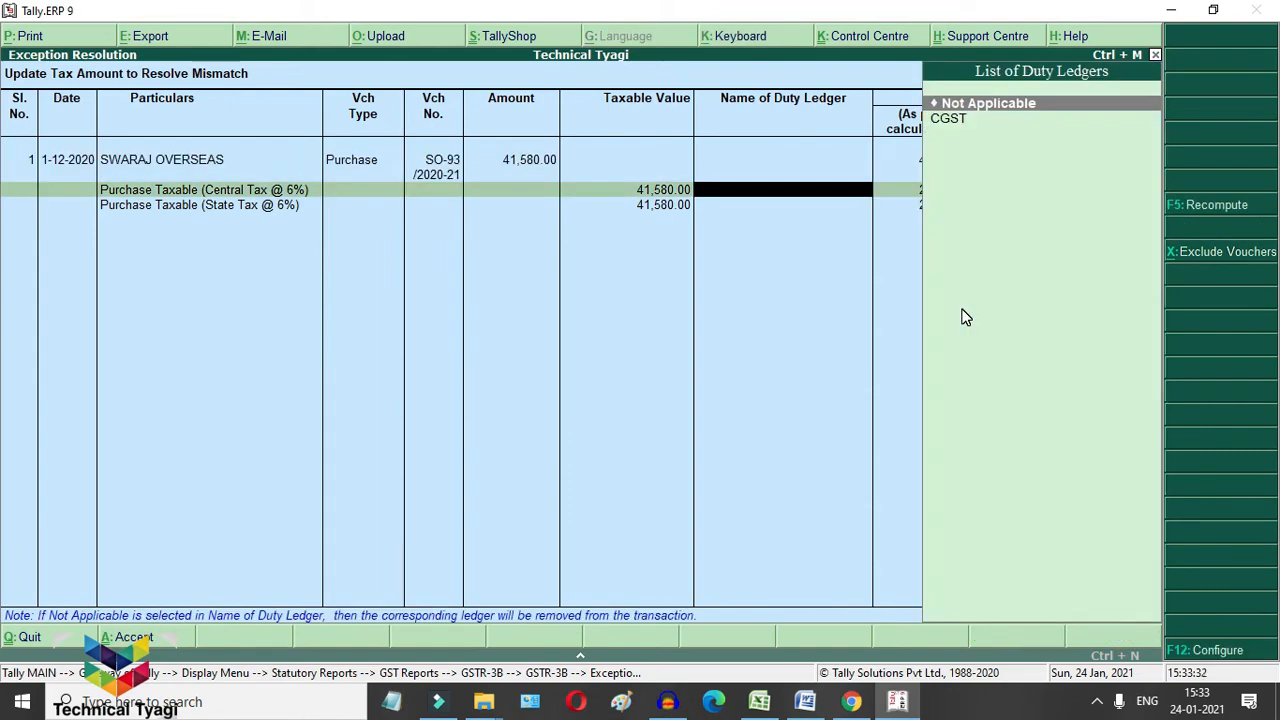
key(Down)
key(Return)
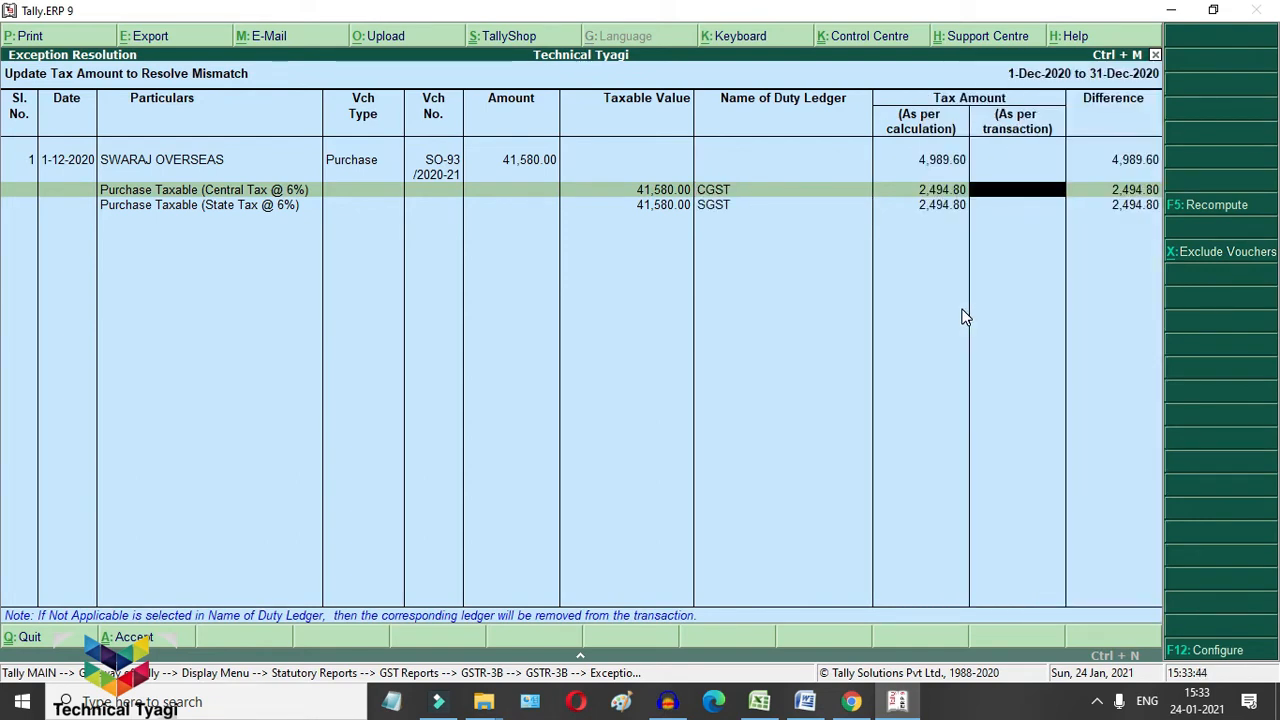
text(2,49)
text(4.8)
text(0)
key(Return)
key(Return)
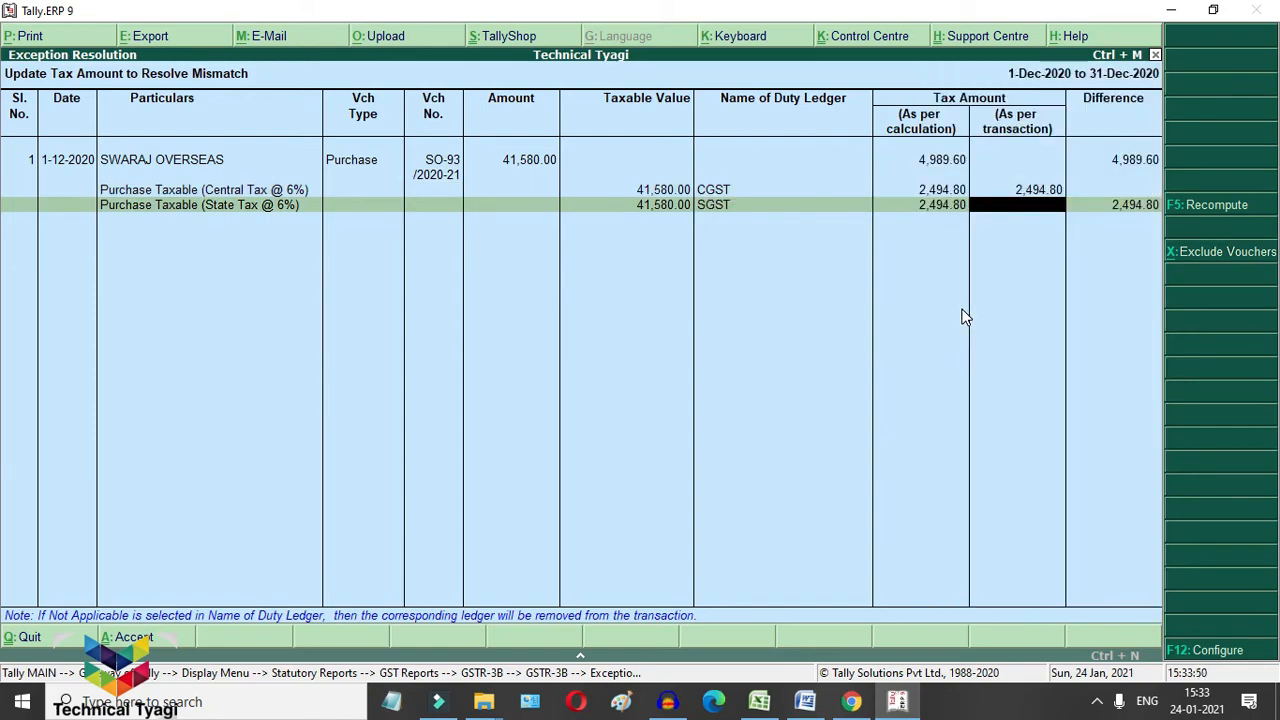
text(2)
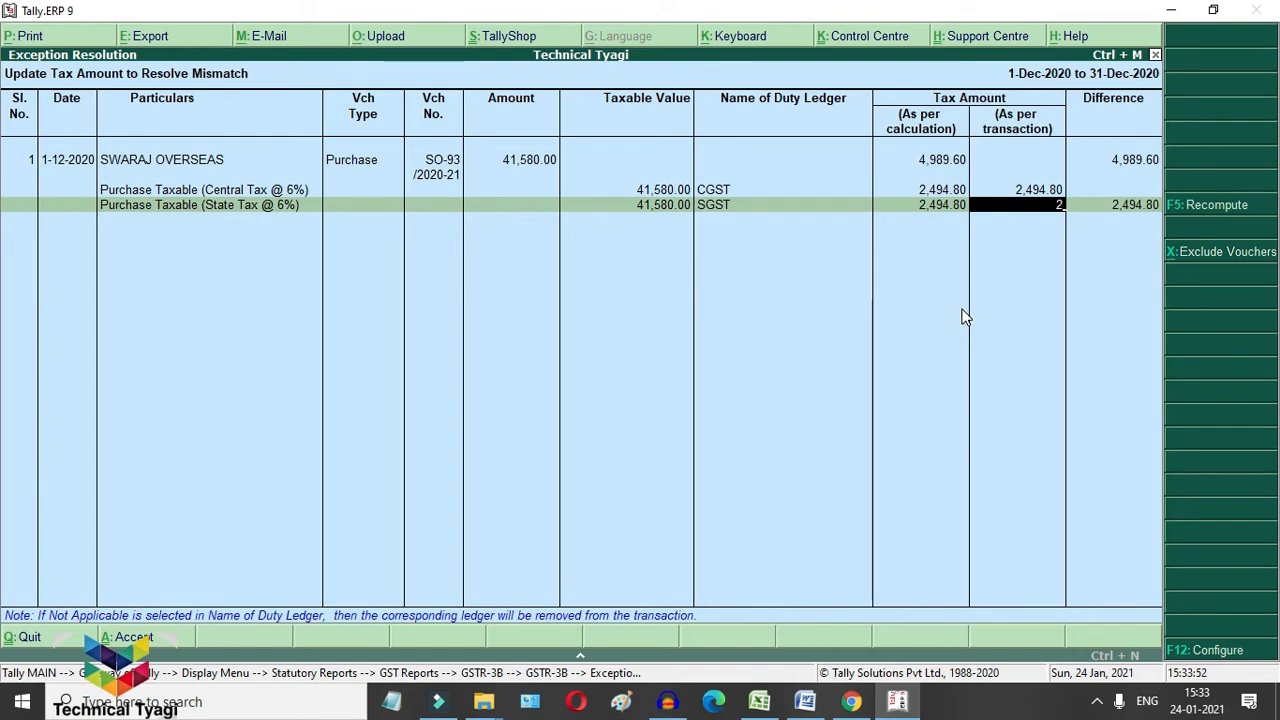
text(,494)
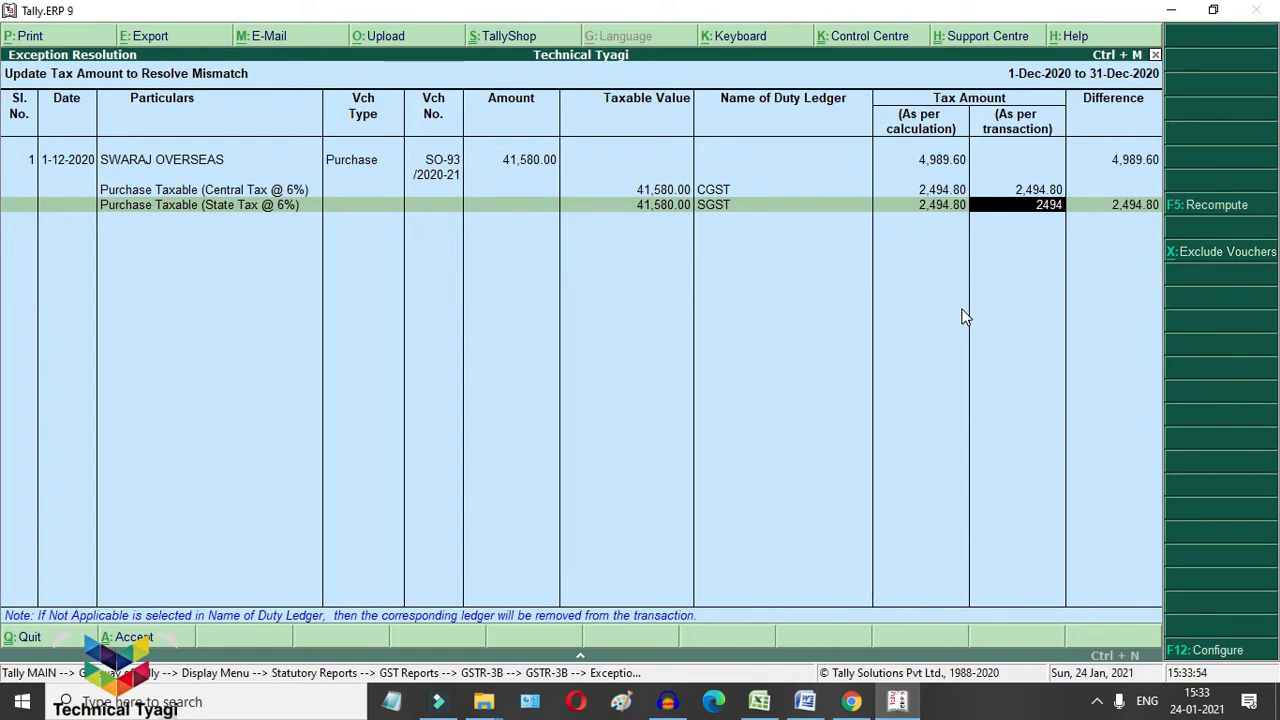
text(.80)
key(Return)
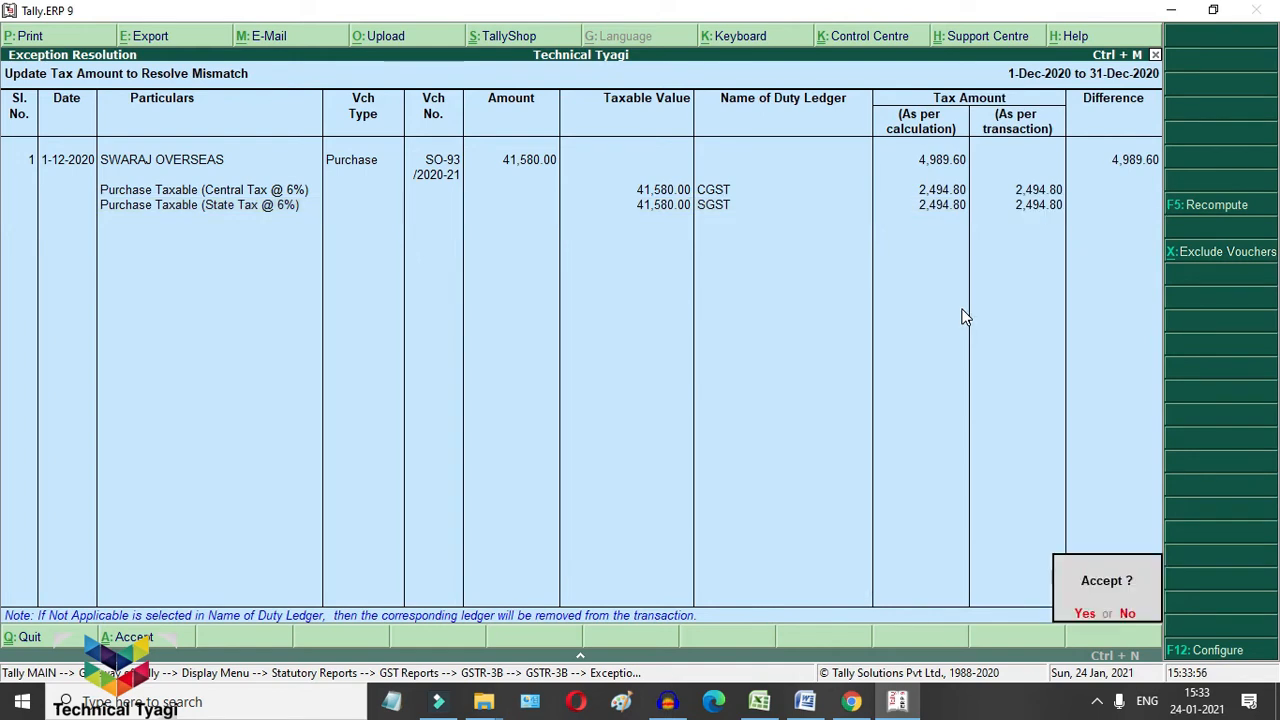
key(Return)
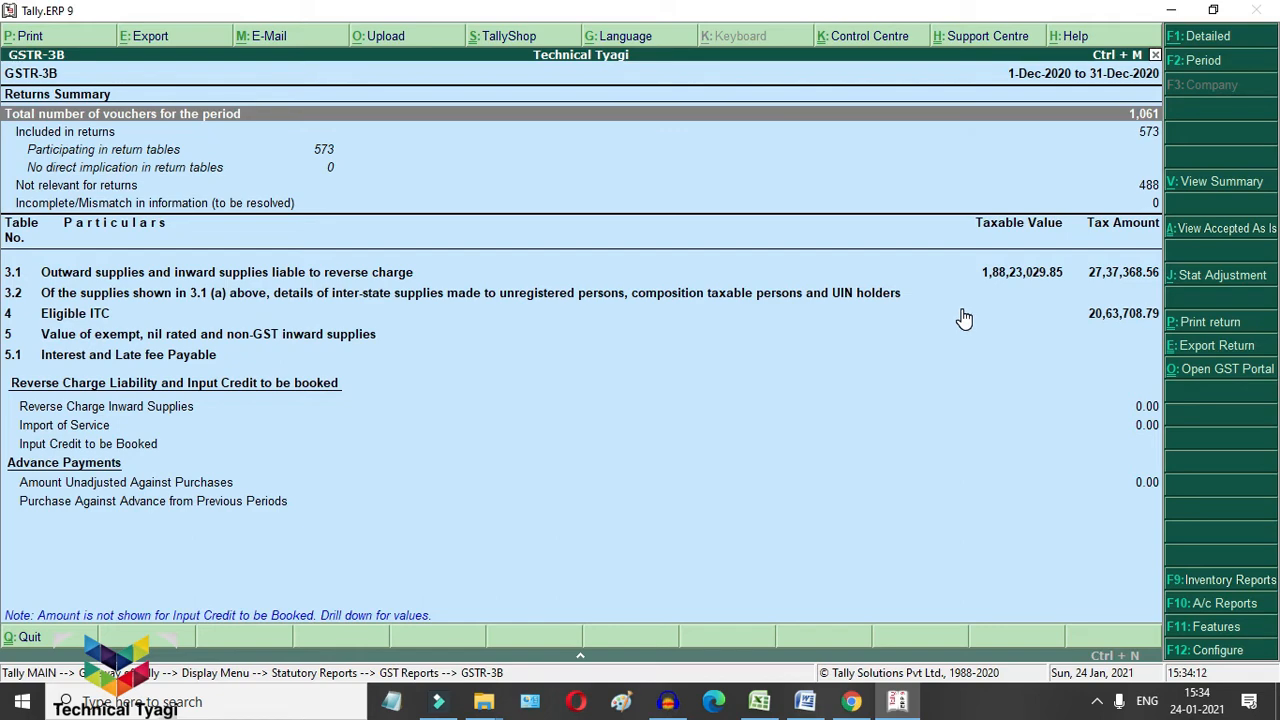
Step: Close GSTR-3B and open the December 2020 GSTR-1 return
key(Down)
key(Down)
key(Down)
key(Down)
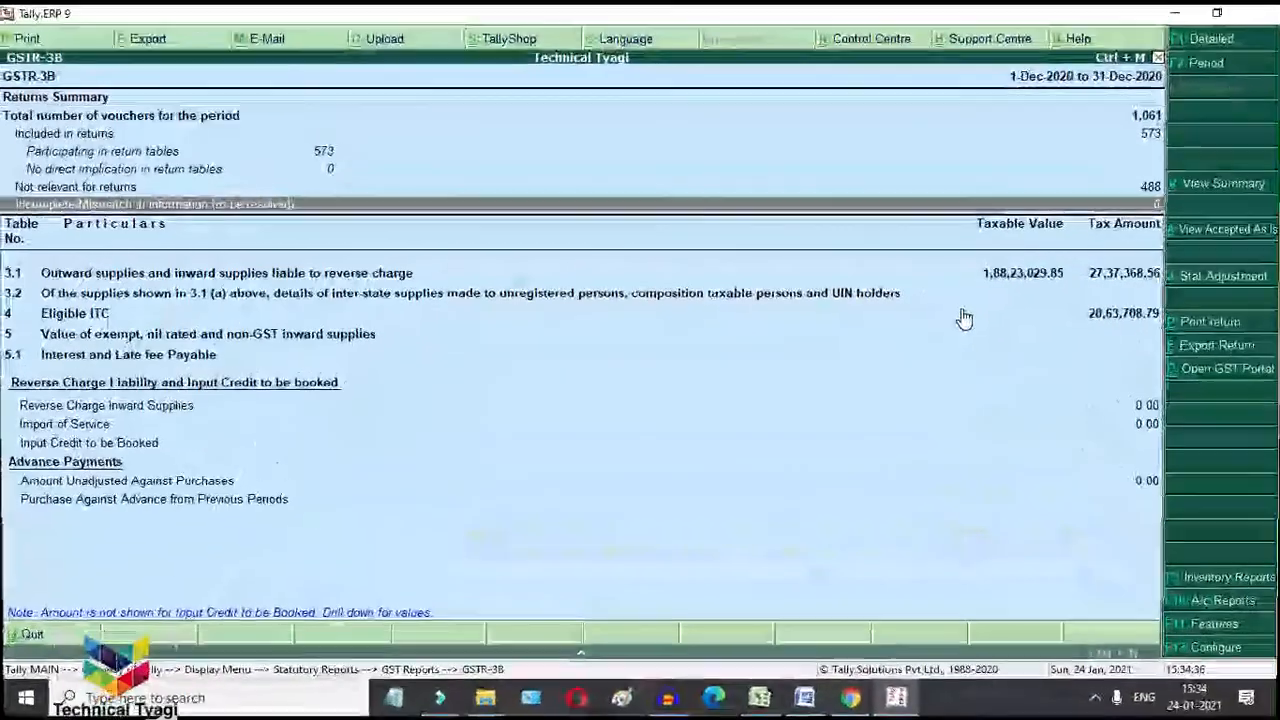
key(Escape)
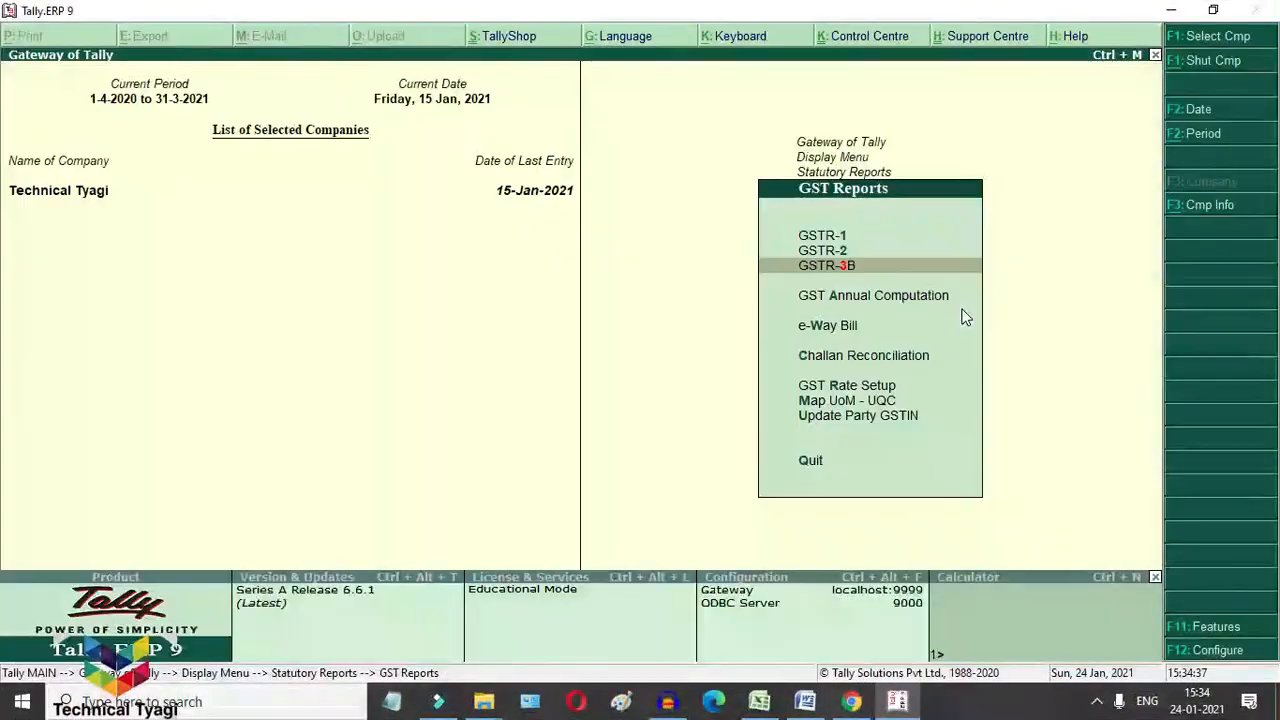
key(Up)
key(Up)
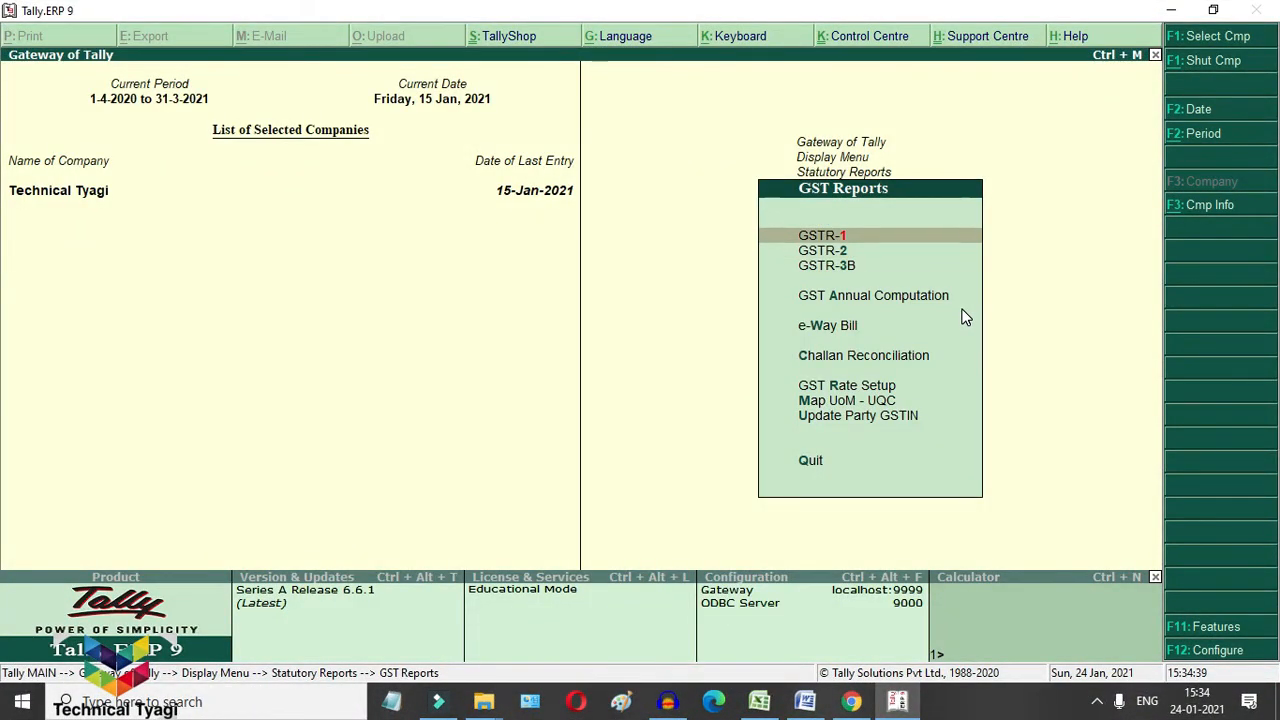
key(Return)
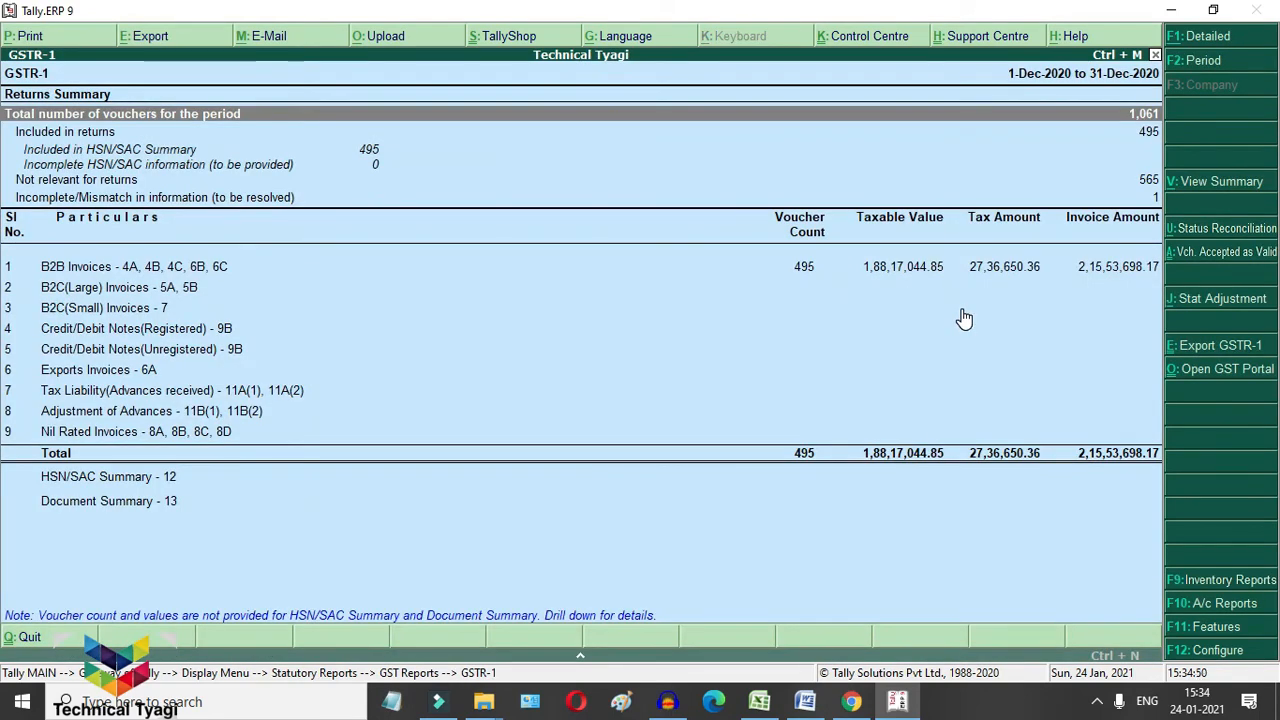
Step: Drill from Incomplete/Mismatch into SANDEEP TEXTILE sales voucher SS/2853/20-21, which lacks the party GSTIN
key(Down)
key(Down)
key(Down)
key(Down)
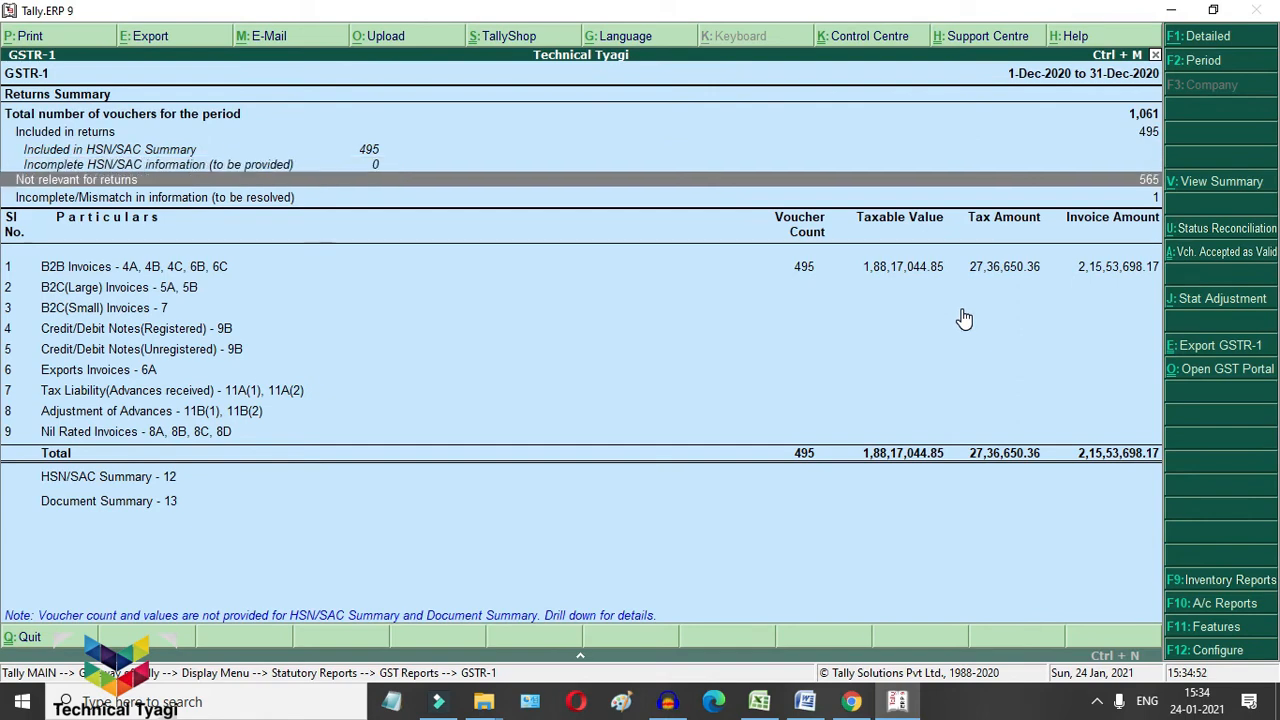
key(Down)
key(Return)
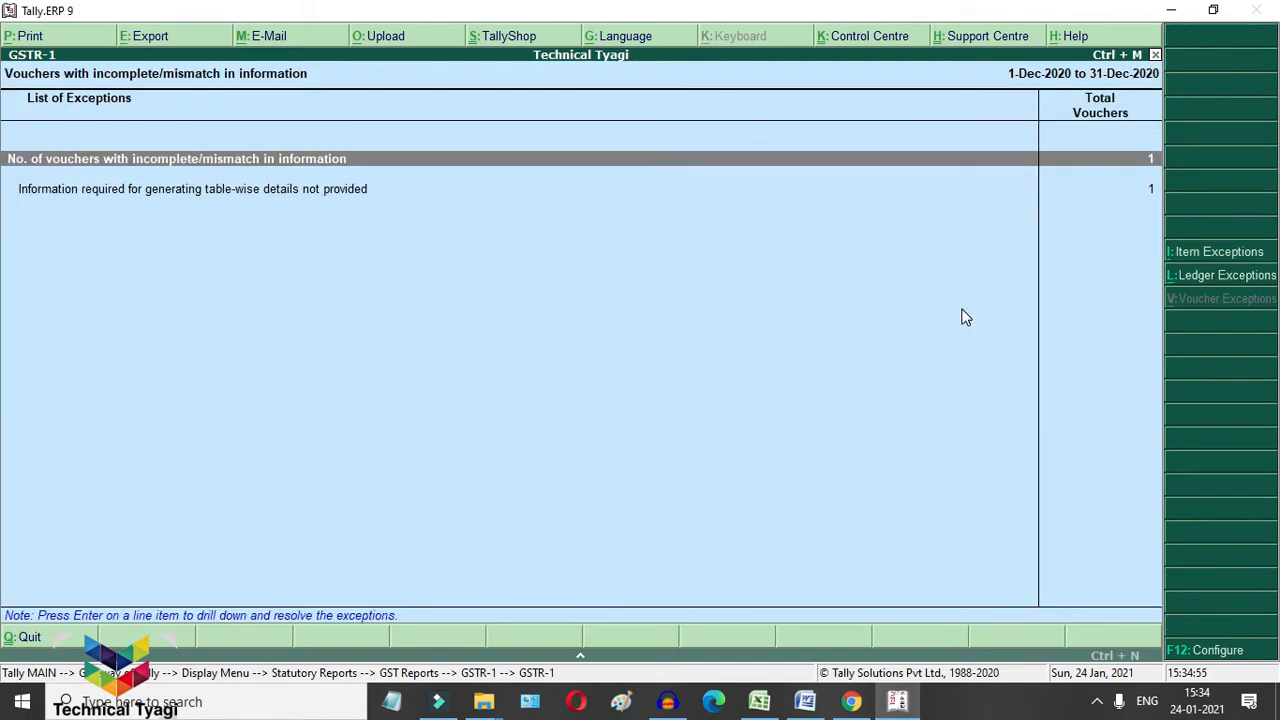
key(Return)
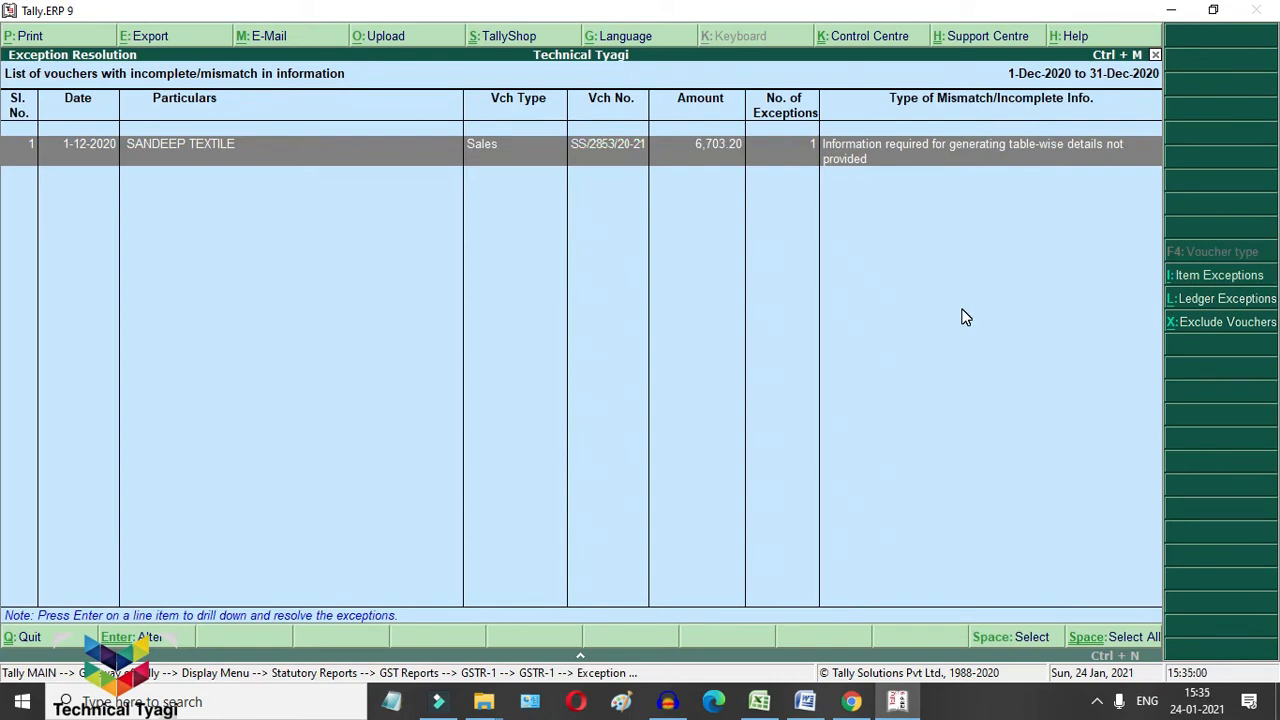
key(Return)
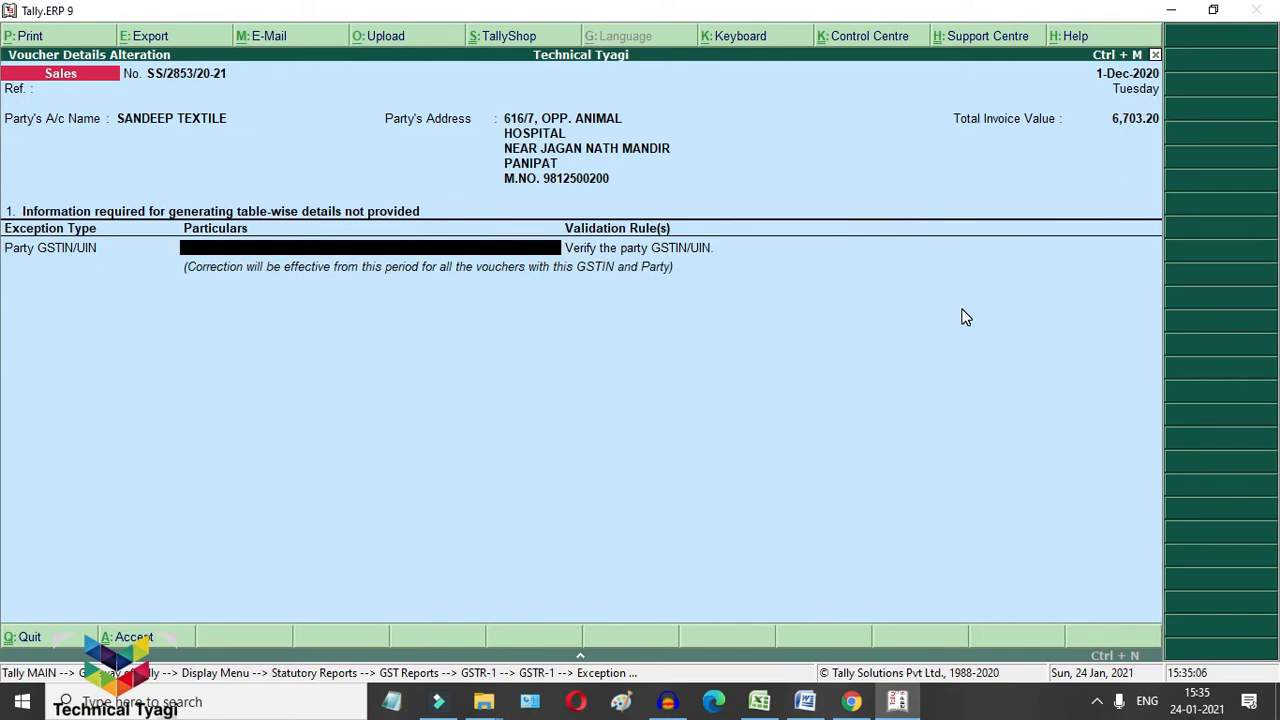
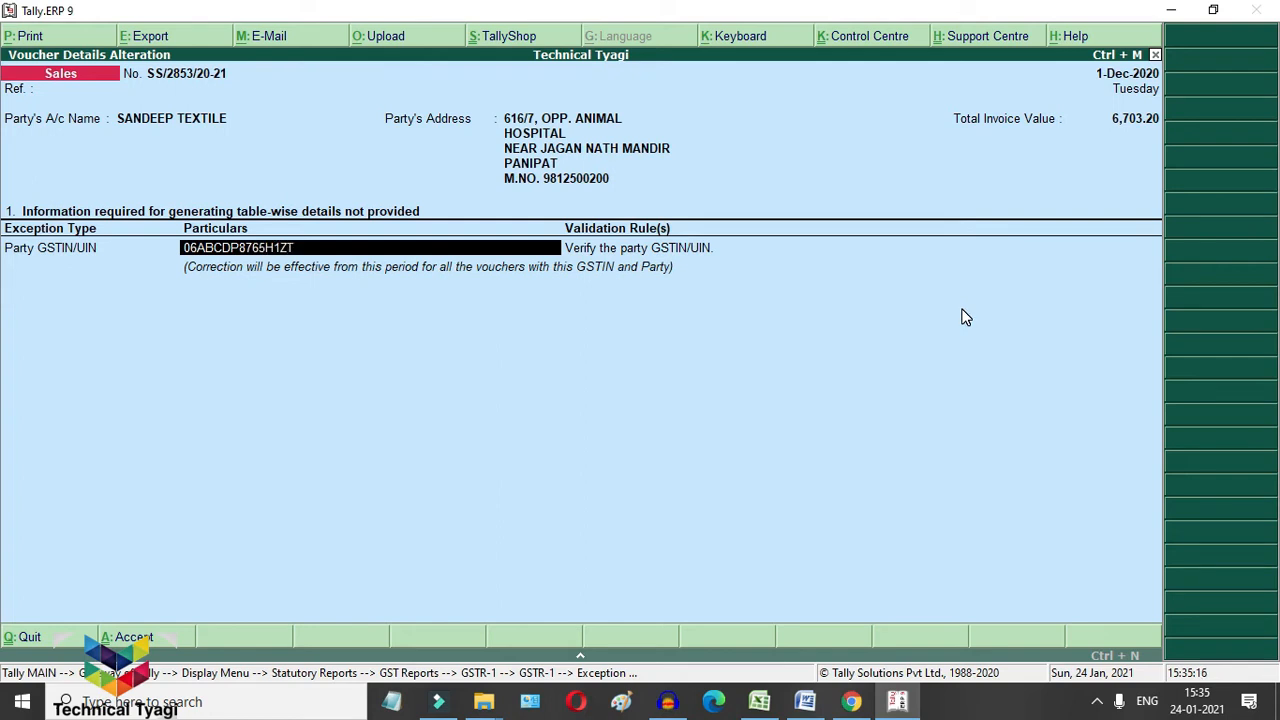
Step: Enter the party GSTIN on voucher SS/2853/20-21, accept it, and skip GSTIN validation
key(Return)
key(Return)
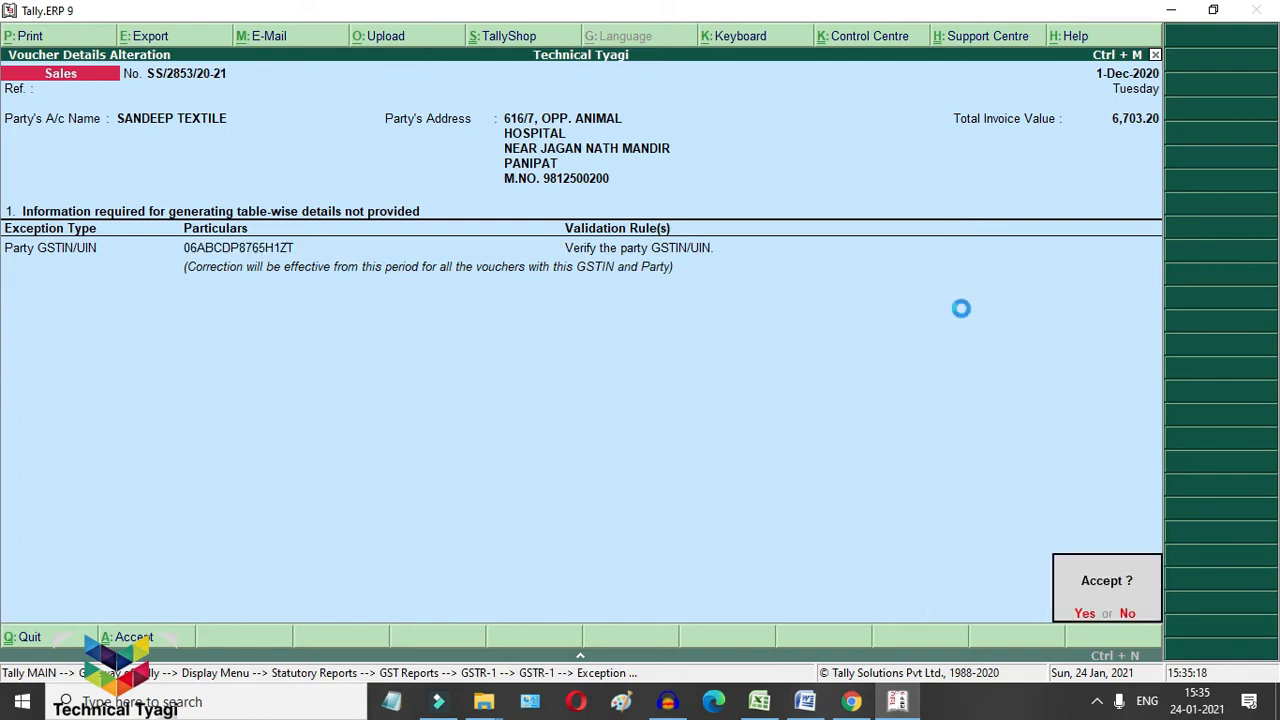
key(Return)
key(Return)
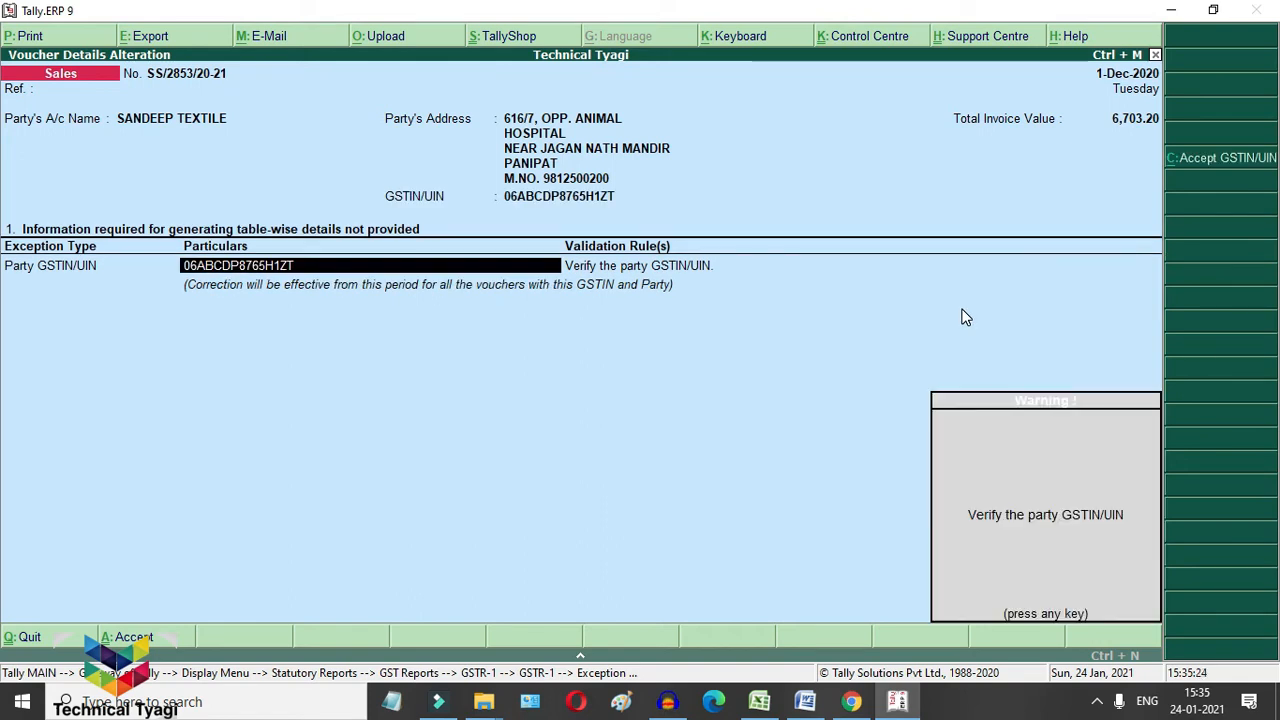
key(Return)
key(Return)
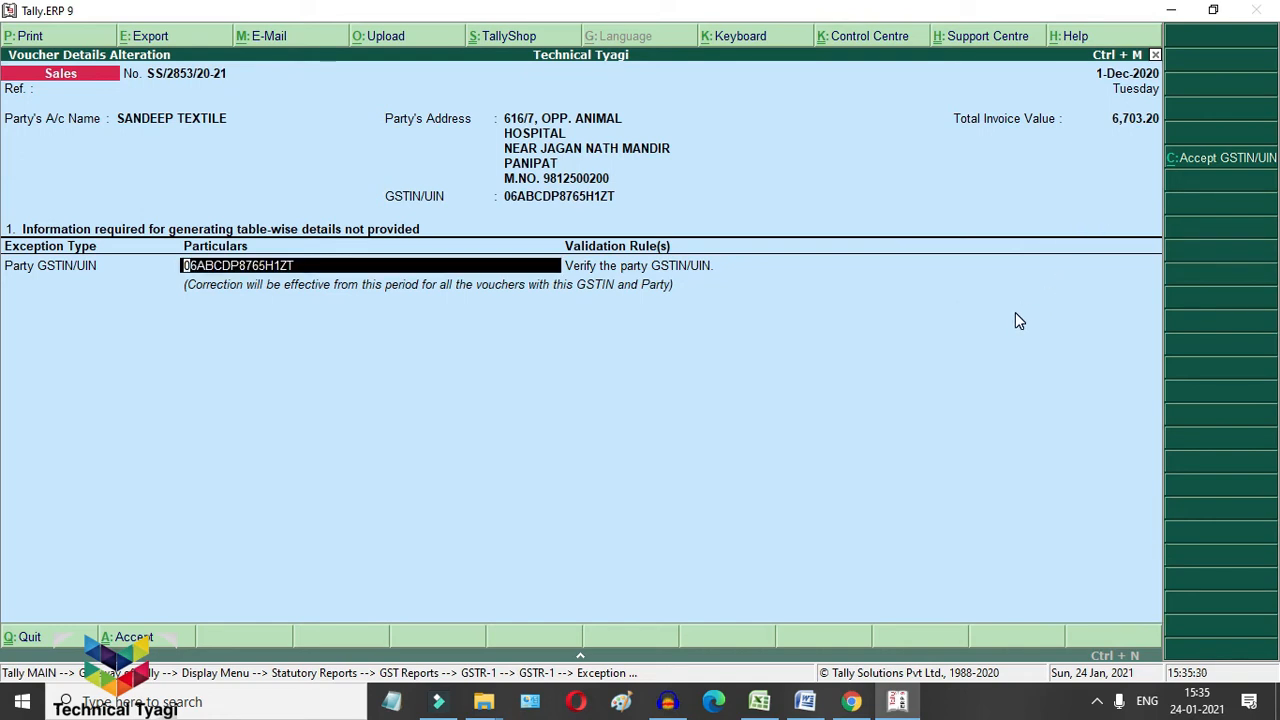
click(1200, 165)
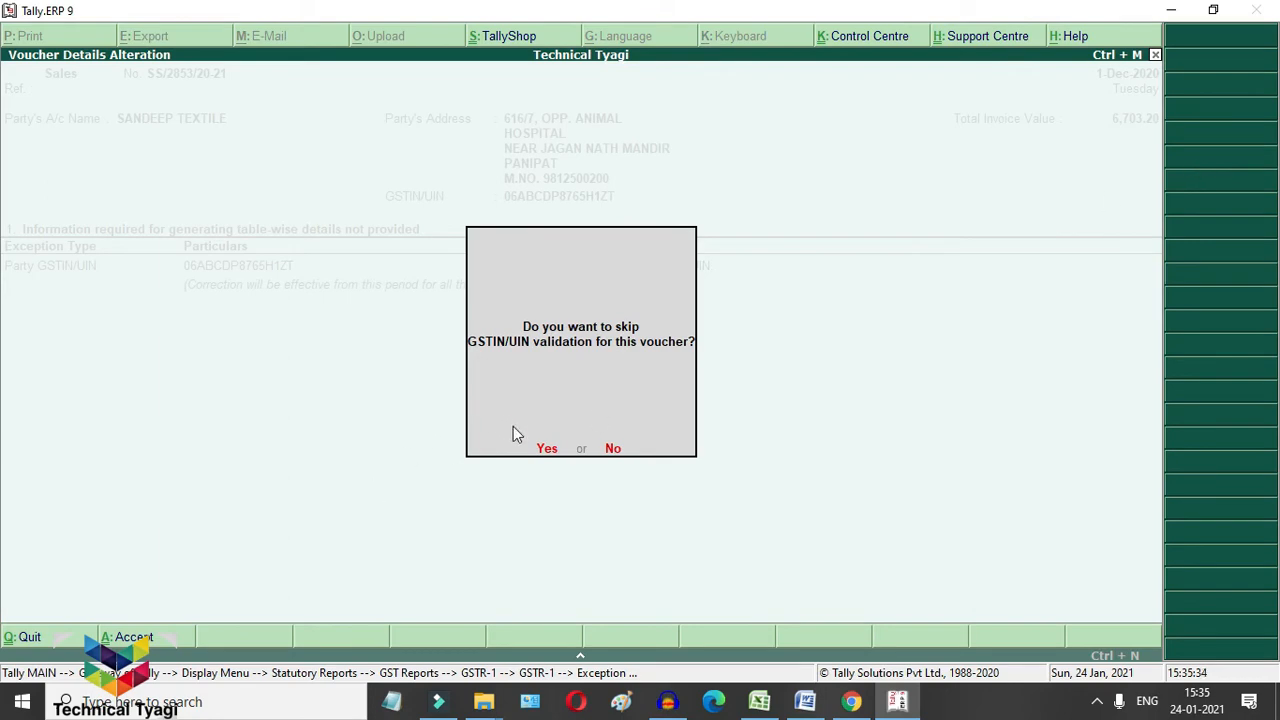
click(546, 449)
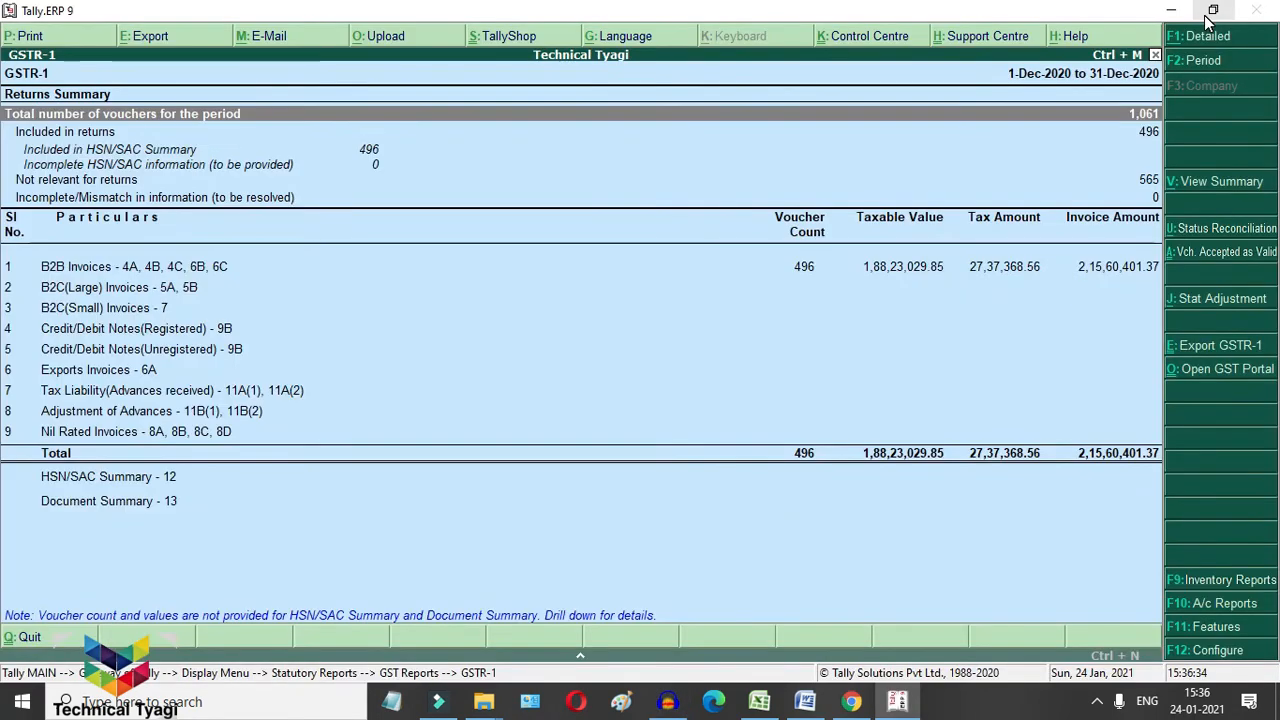
Step: From GSTR-3B voucher statistics, open December's payment vouchers and the 3,000.00 SECURITY EXP payment
key(Down)
key(Down)
key(Down)
key(Down)
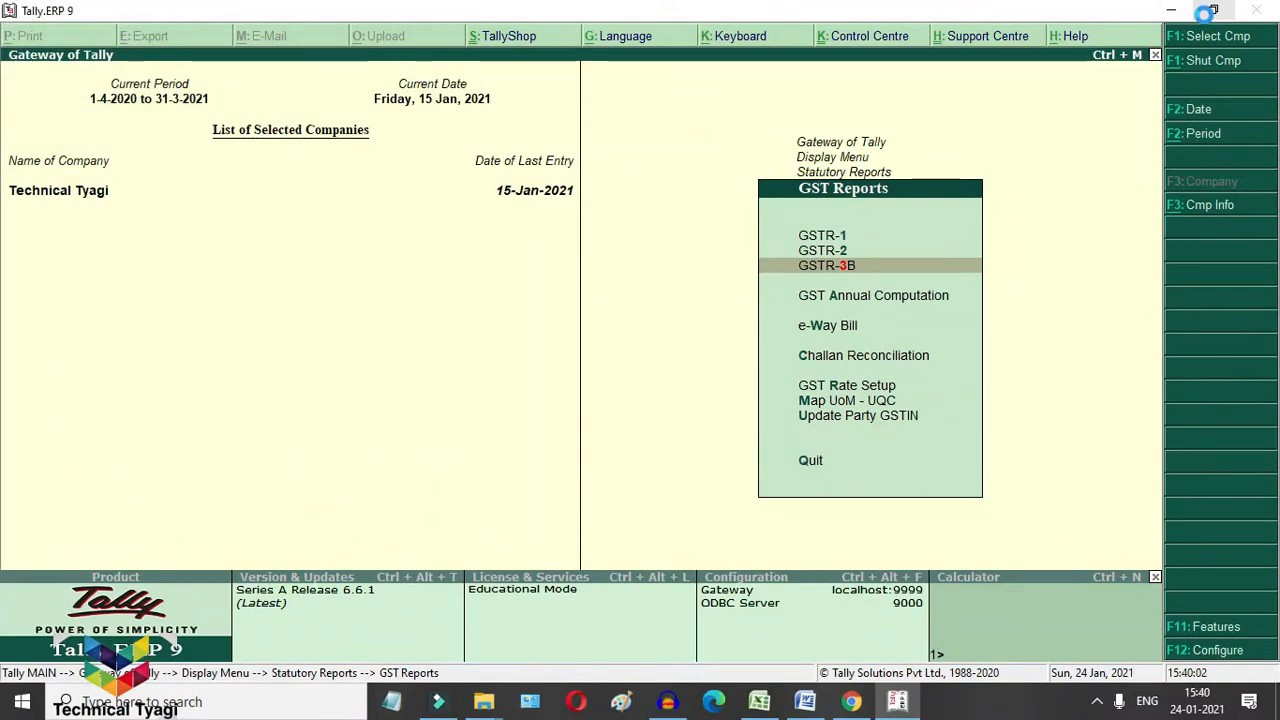
key(Return)
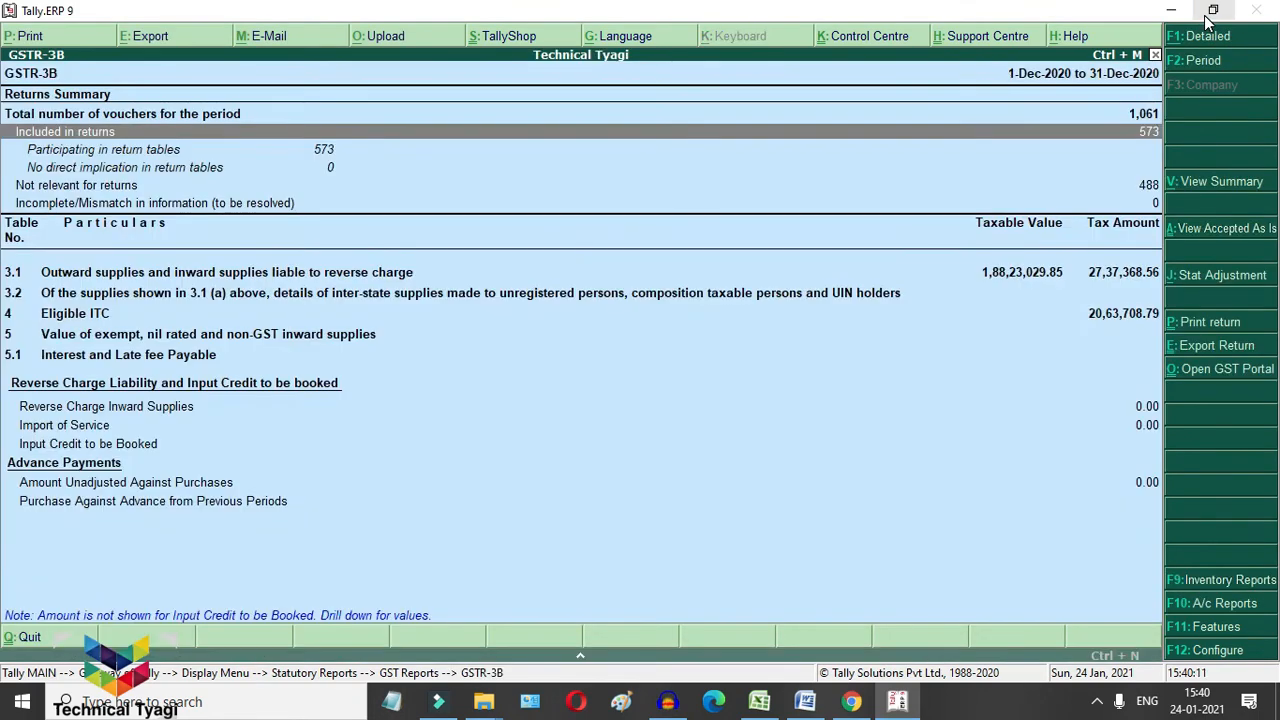
key(Return)
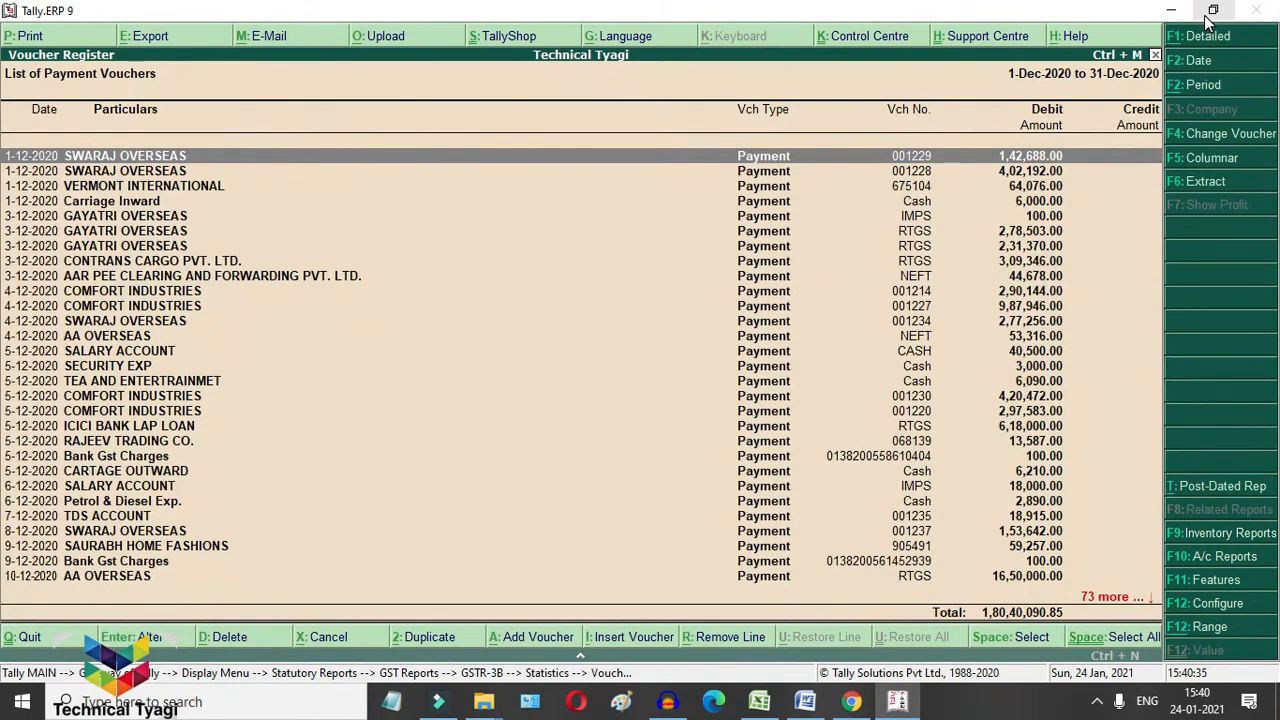
key(Down)
key(Down)
key(Down)
key(Down)
key(Down)
key(Down)
key(Down)
key(Down)
key(Down)
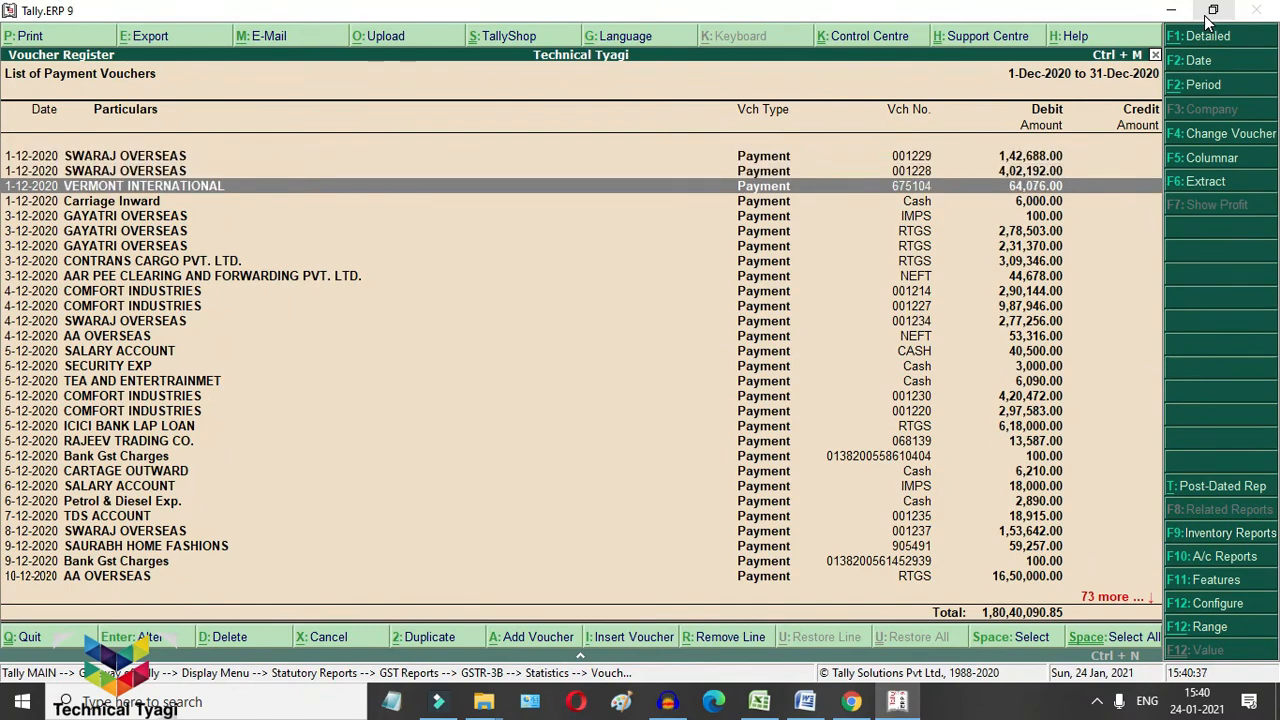
key(Down)
key(Down)
key(Down)
key(Down)
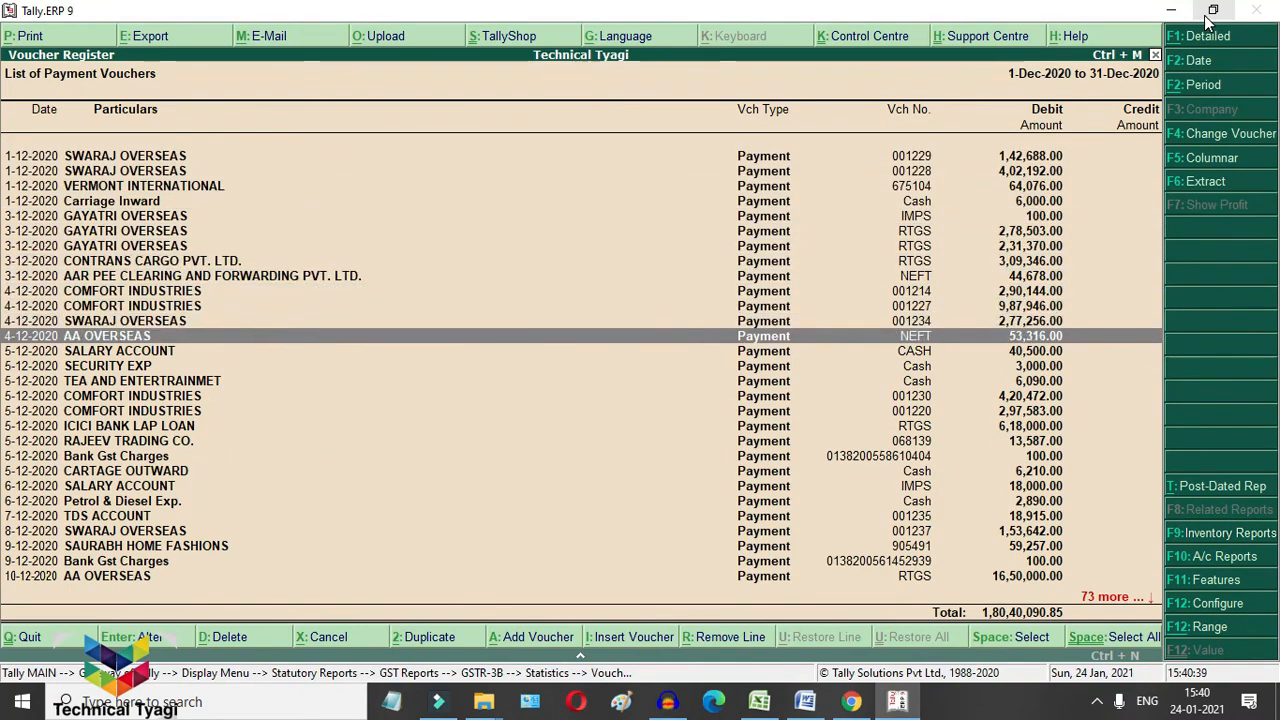
key(Down)
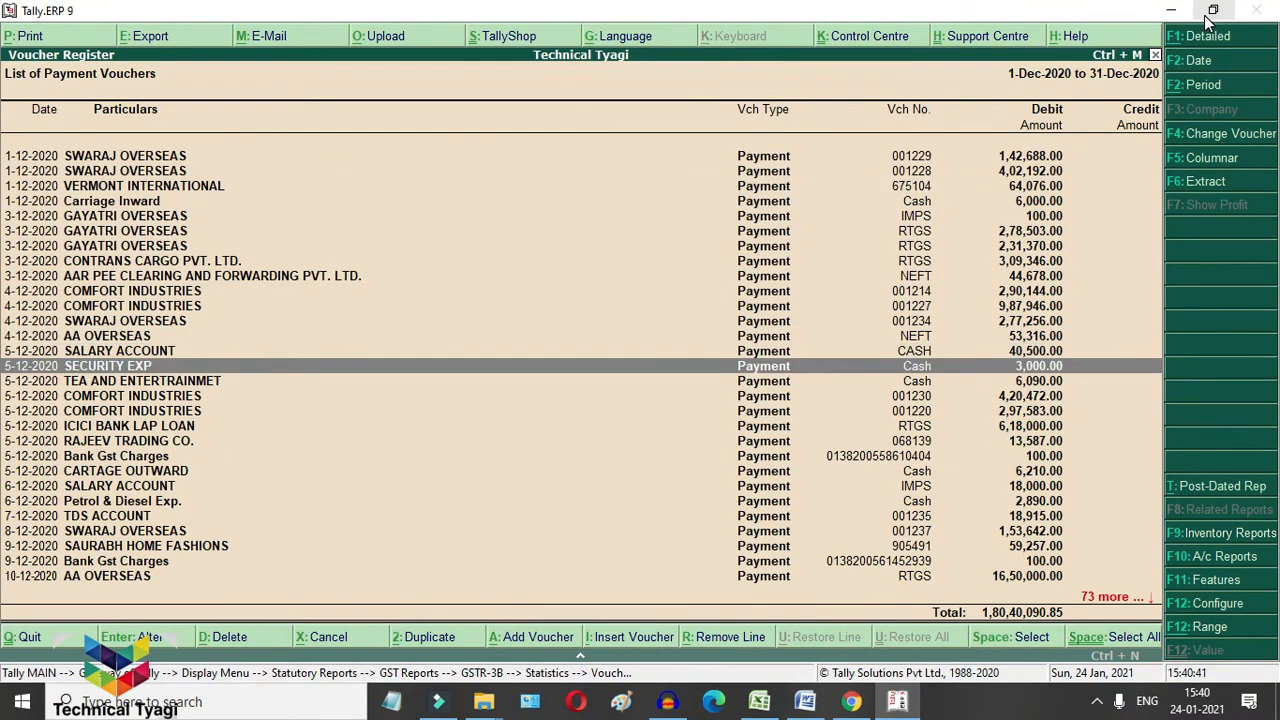
key(Return)
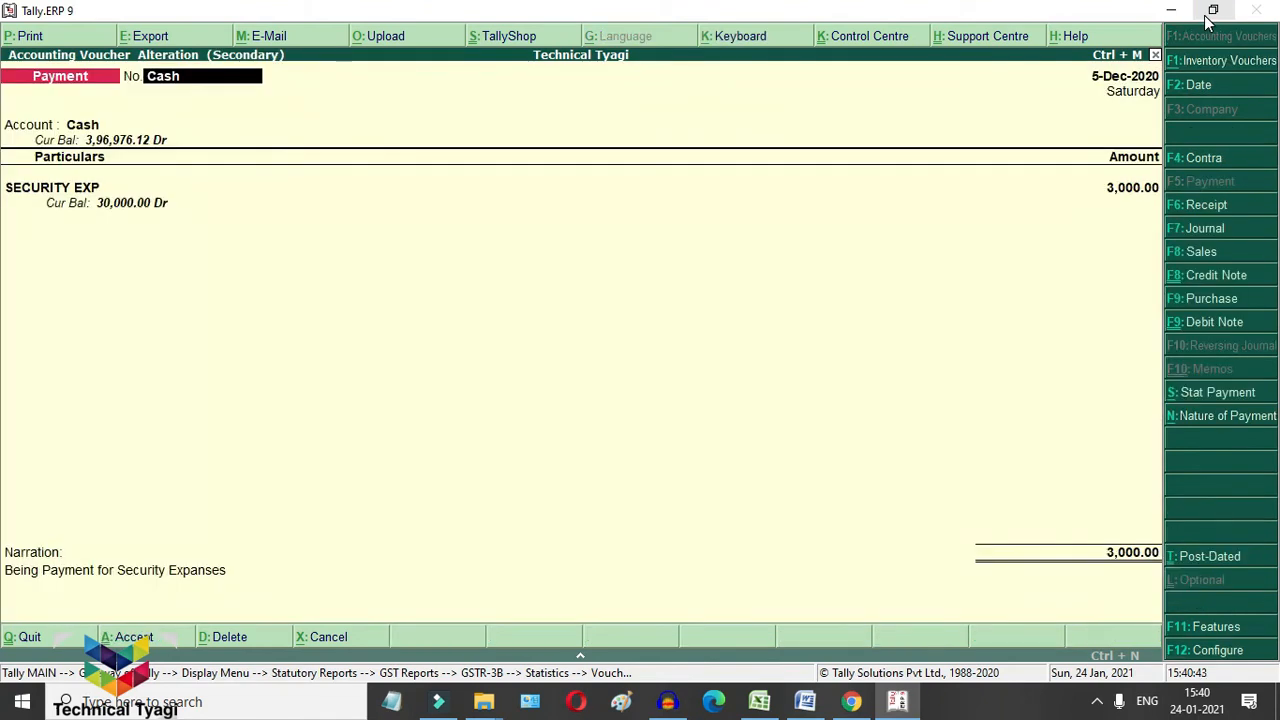
Step: Change the SECURITY EXP payment's voucher date to 1-Dec-2020
key(Return)
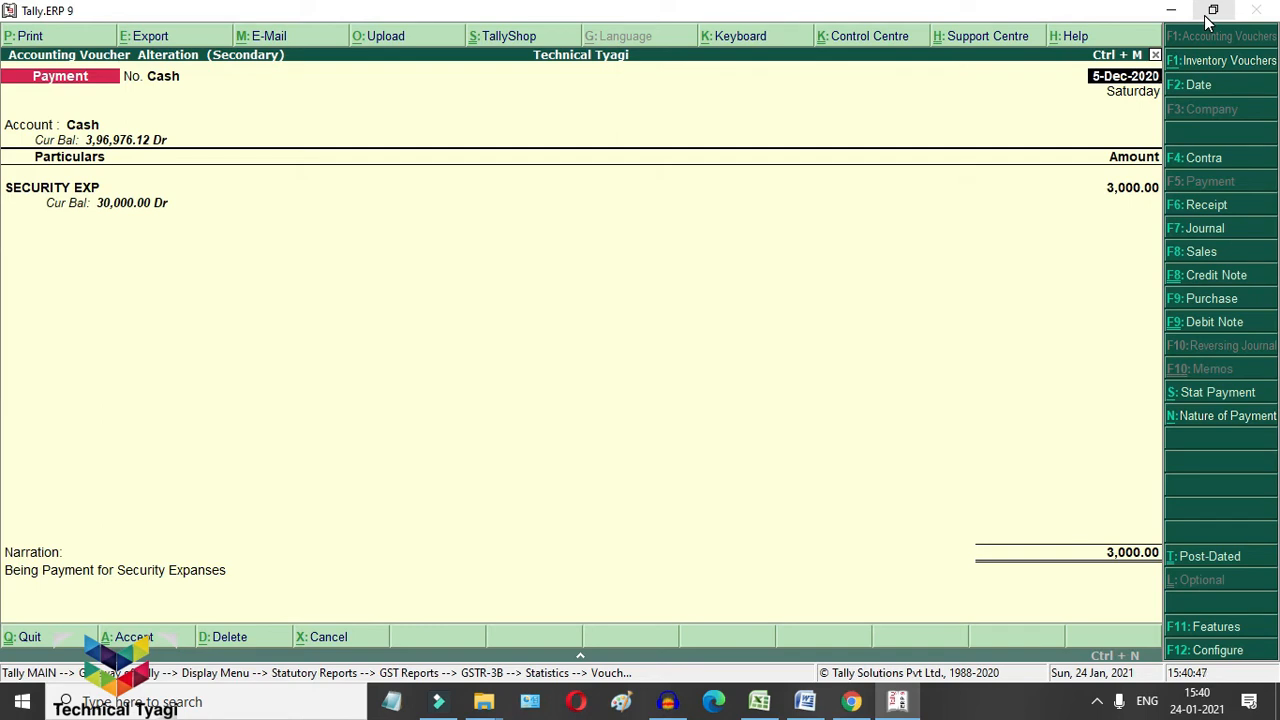
text(1)
key(Return)
key(Return)
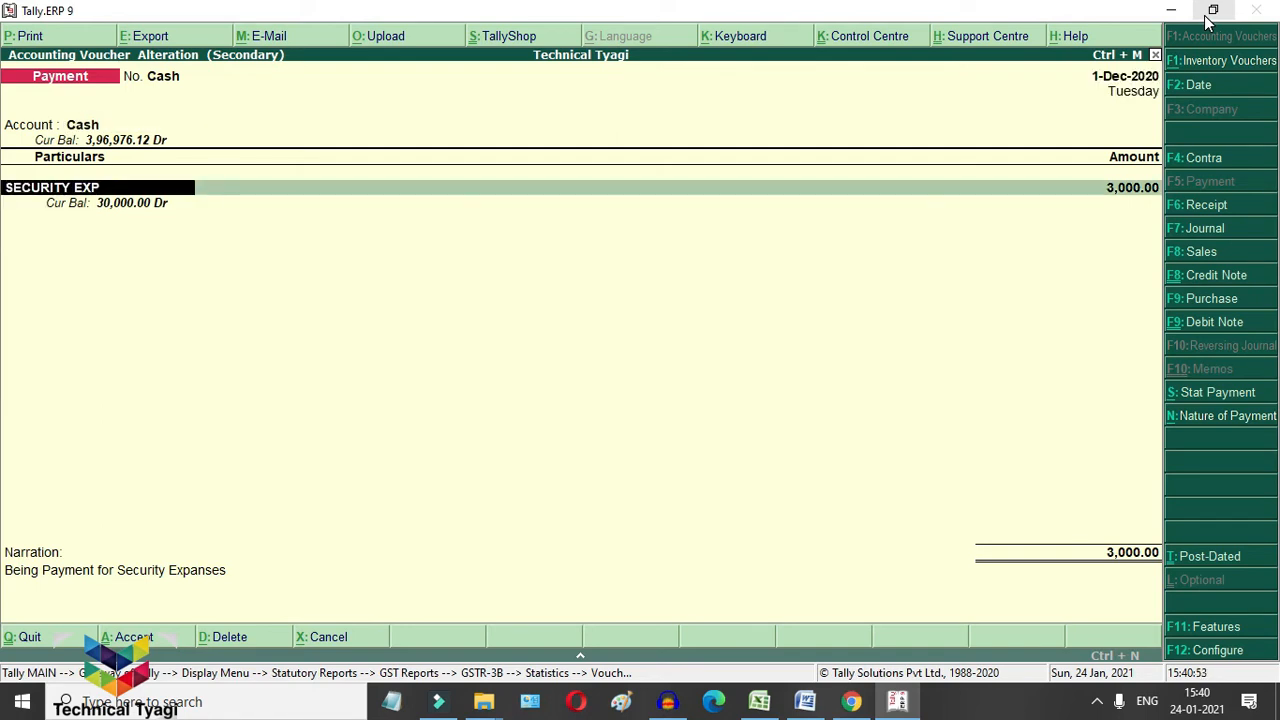
Step: Make the SECURITY EXP ledger GST Applicable with supply type Services
key(ctrl+Return)
key(Return)
key(Return)
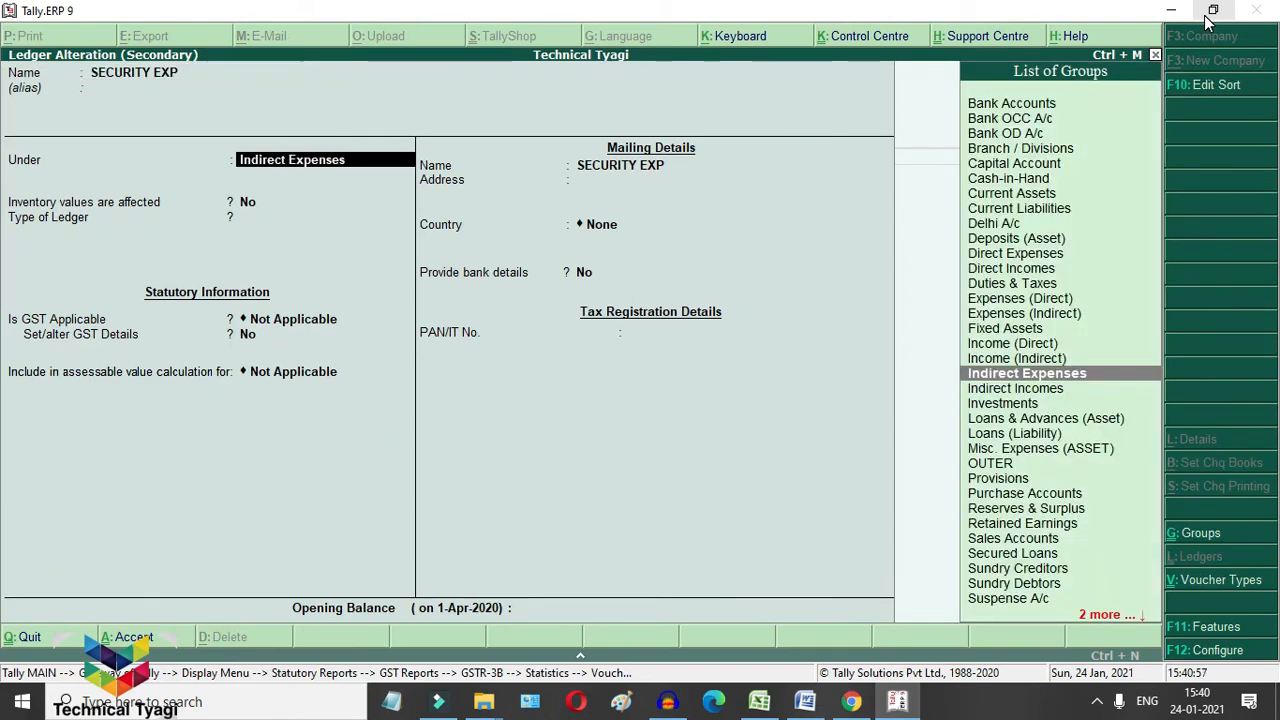
key(Return)
key(Return)
key(Return)
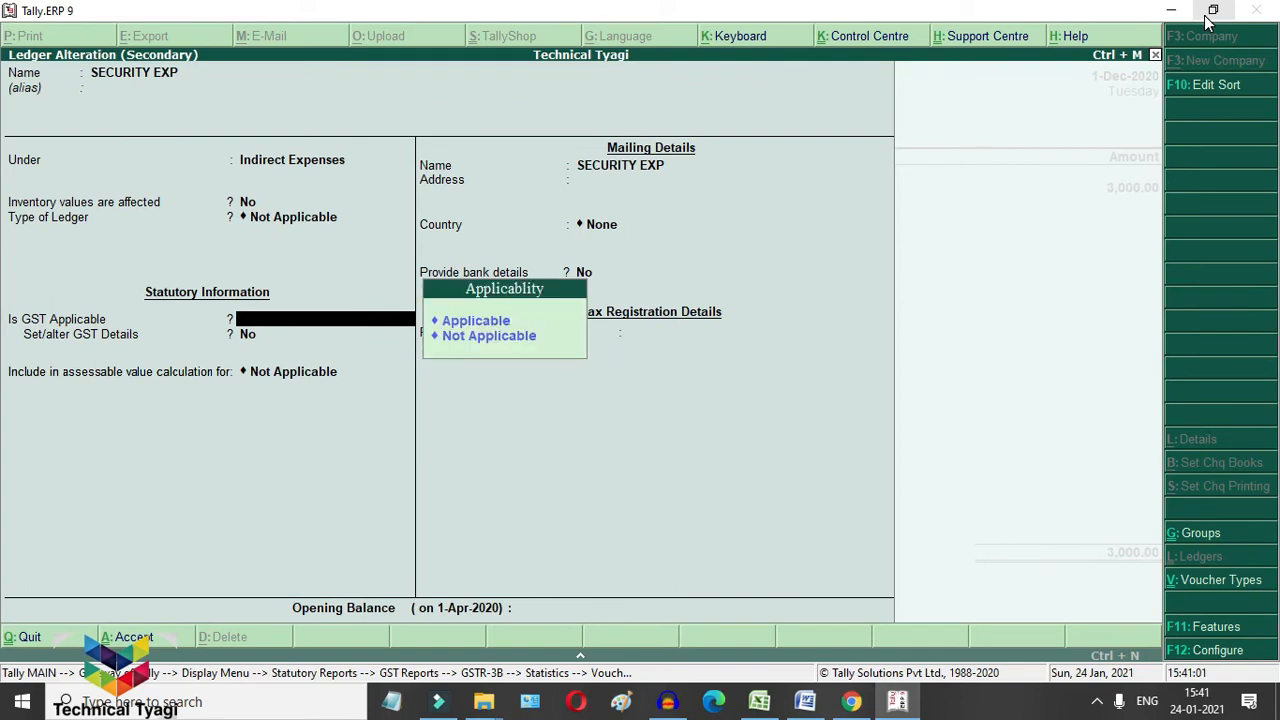
key(Up)
key(Return)
key(Return)
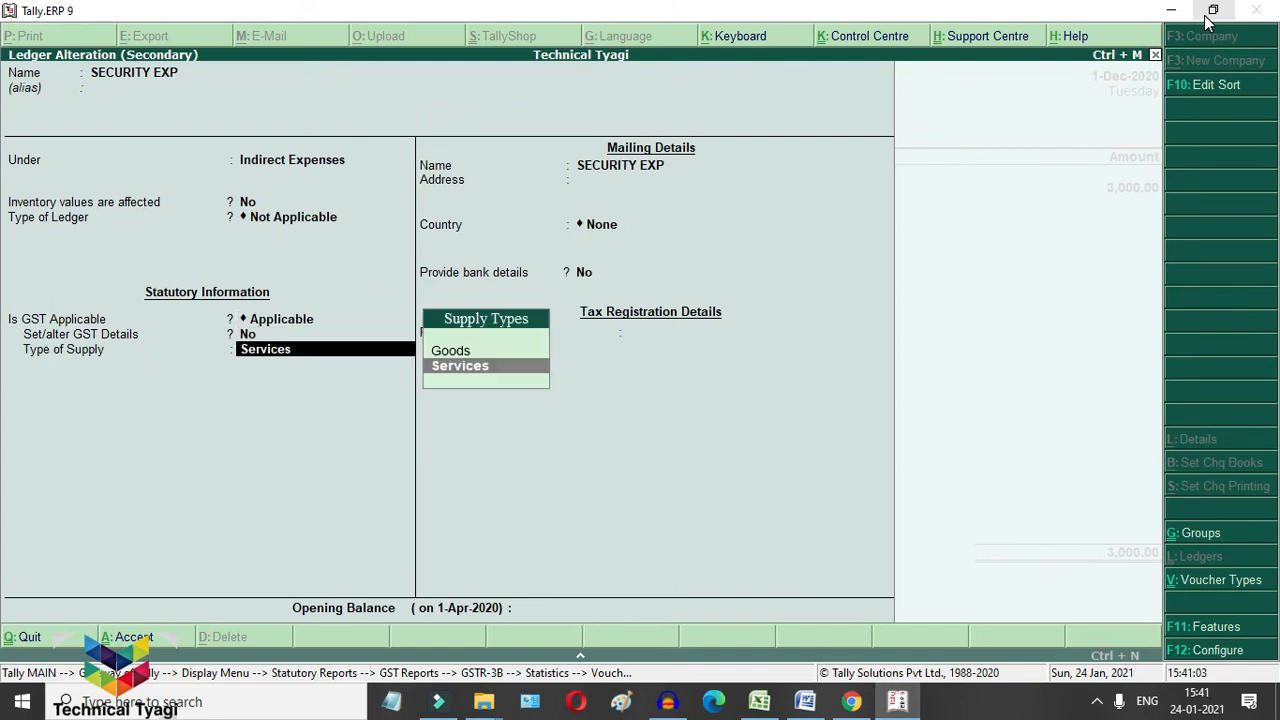
key(Return)
key(Return)
key(Return)
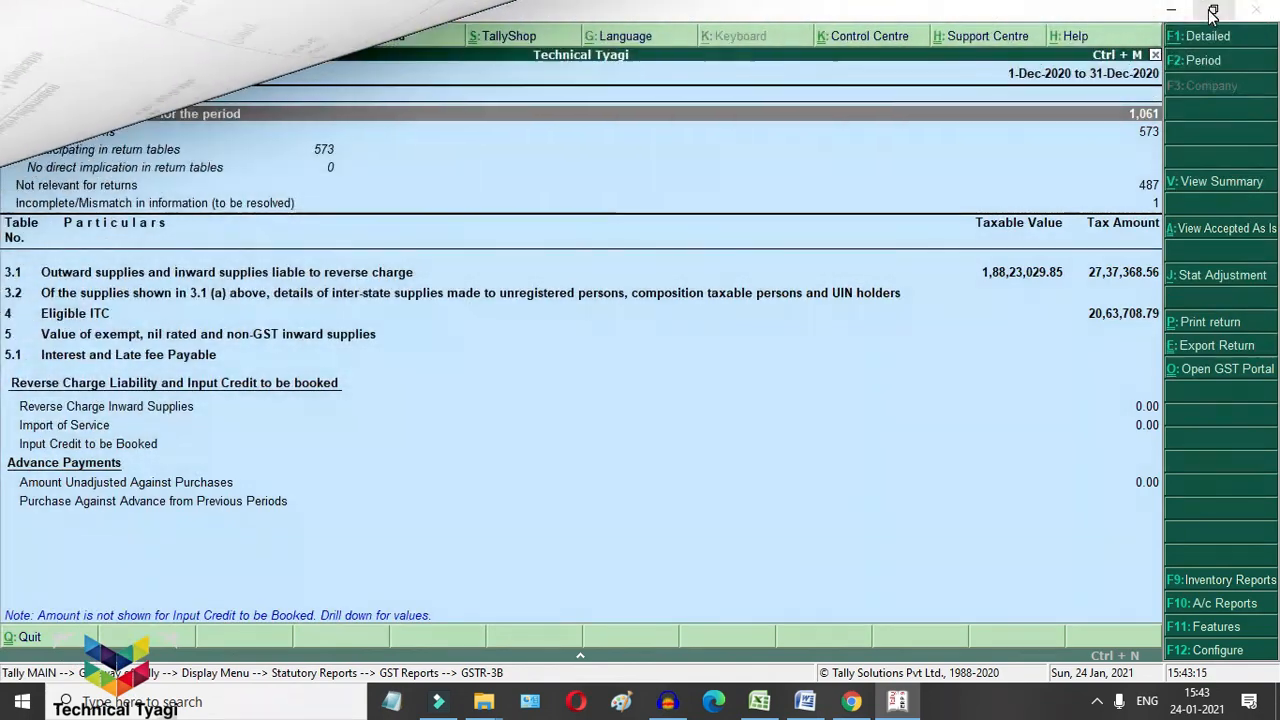
Step: From GSTR-3B's Incomplete/Mismatch list, open the 3,000.00 SECURITY EXP cash payment in Accounting Voucher Alteration
key(Down)
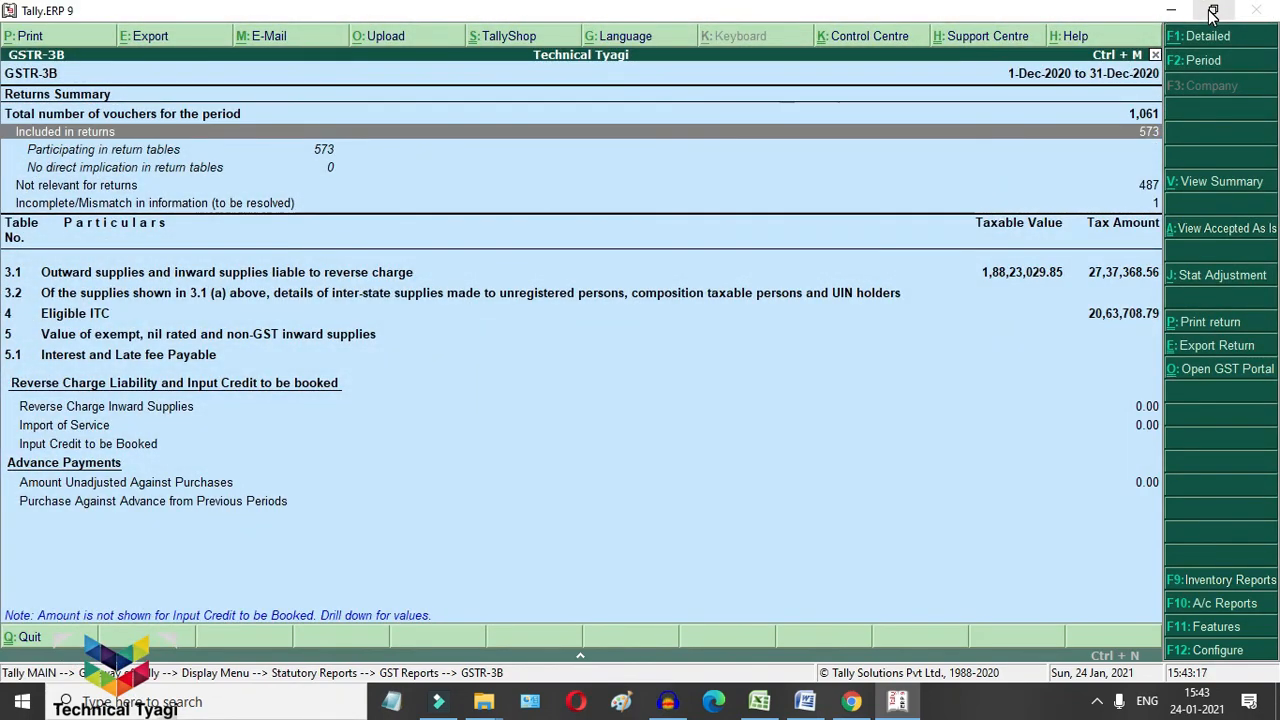
key(Down)
key(Down)
key(Down)
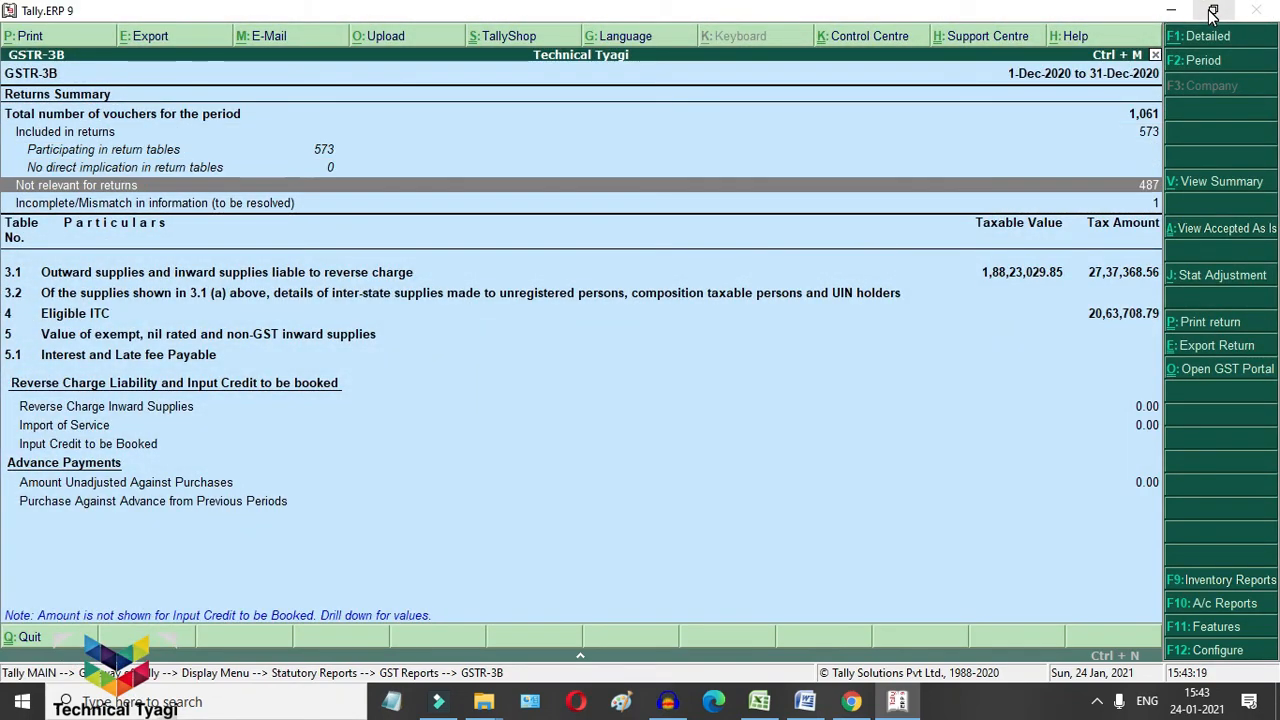
key(Down)
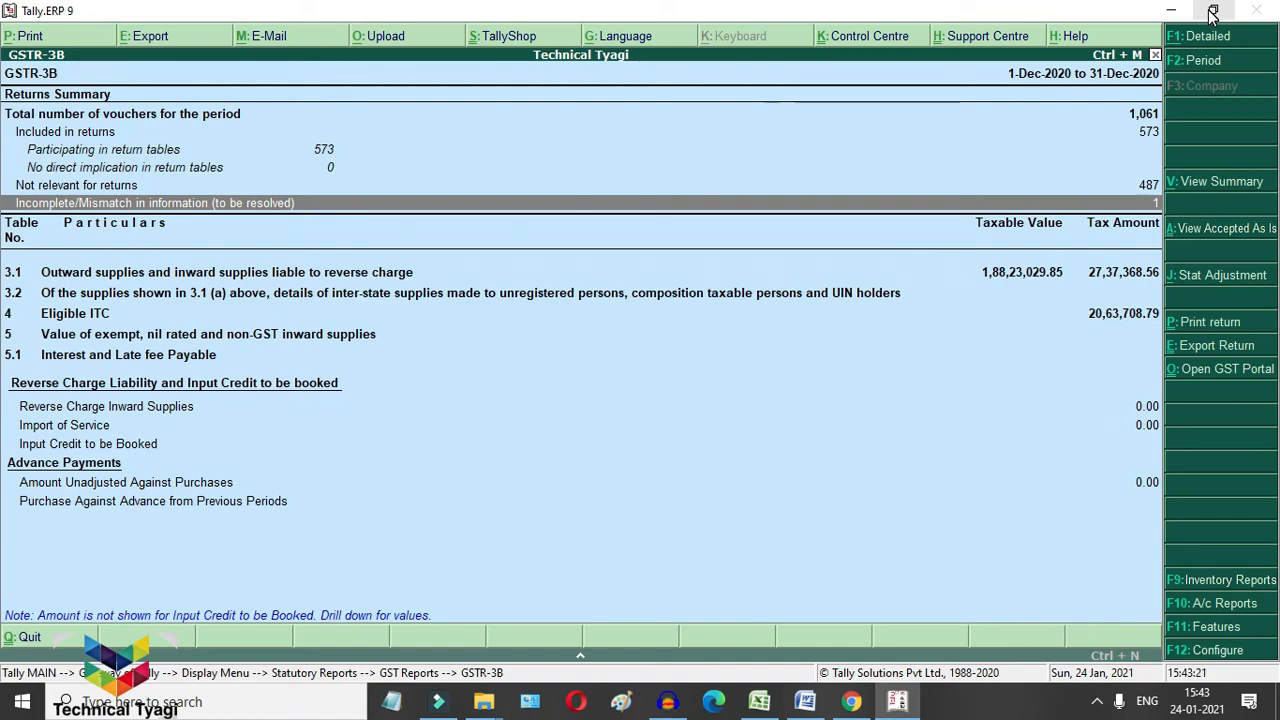
key(Return)
key(Return)
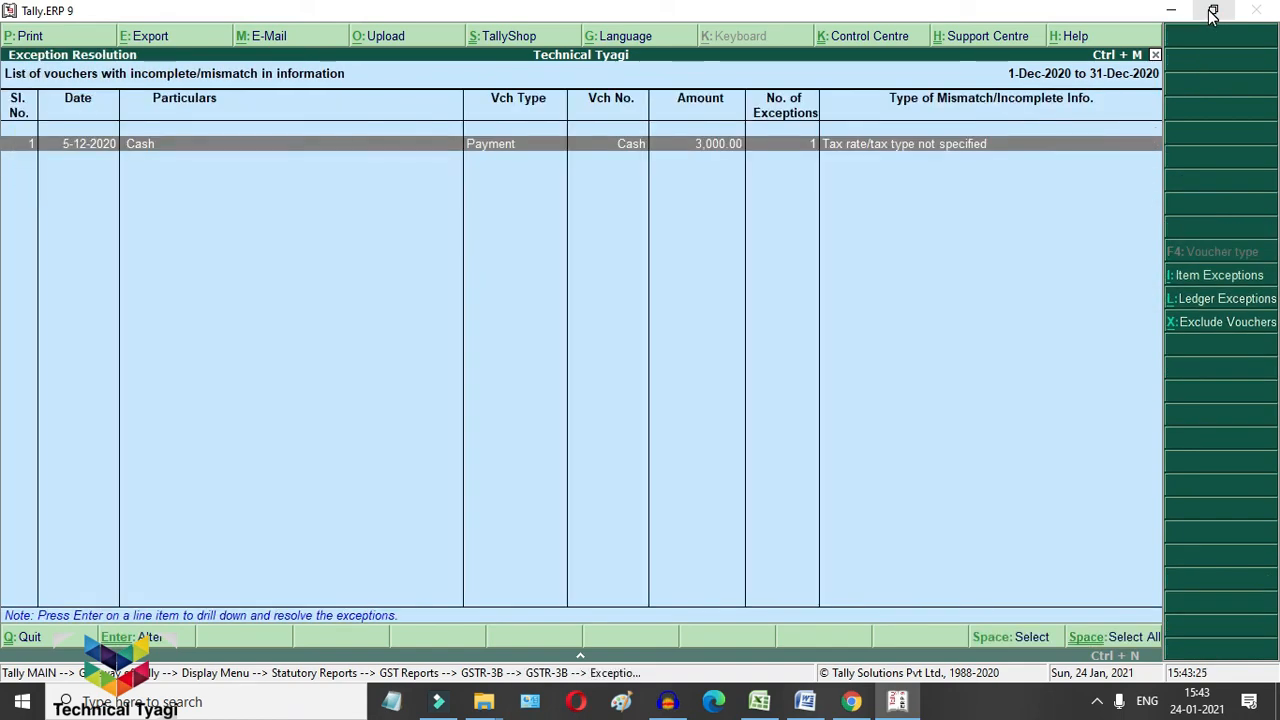
key(Return)
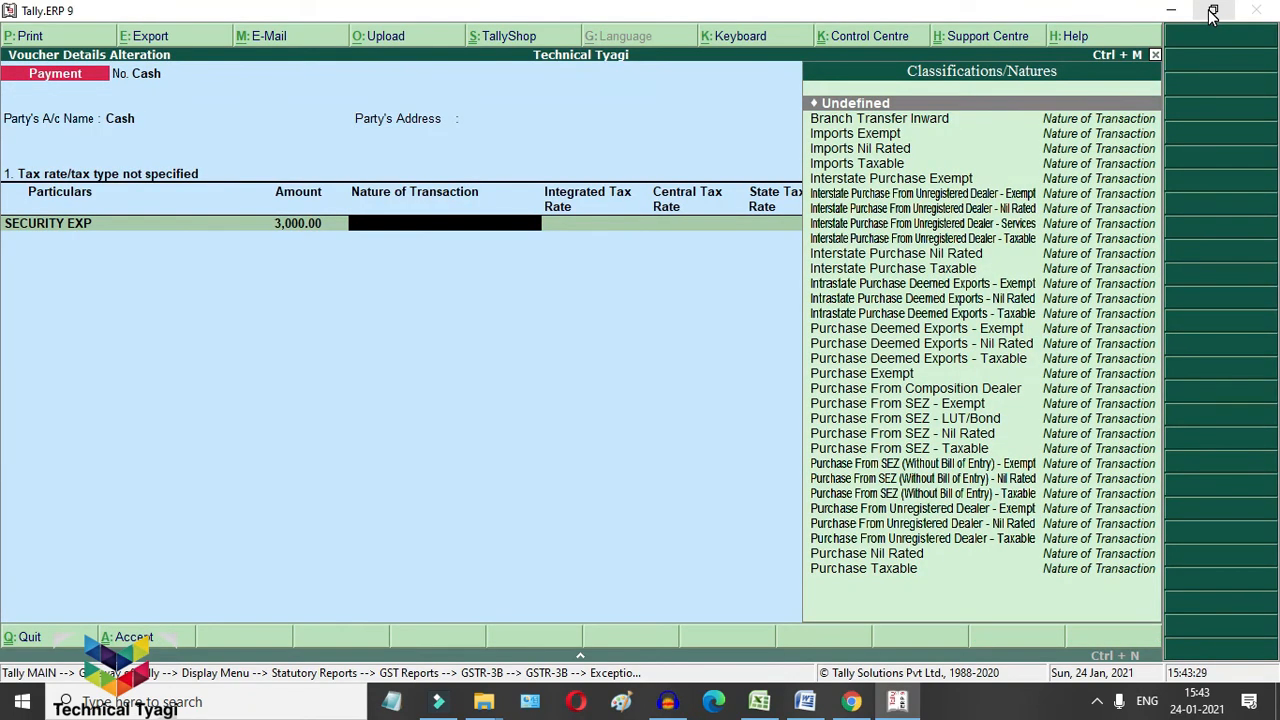
key(Escape)
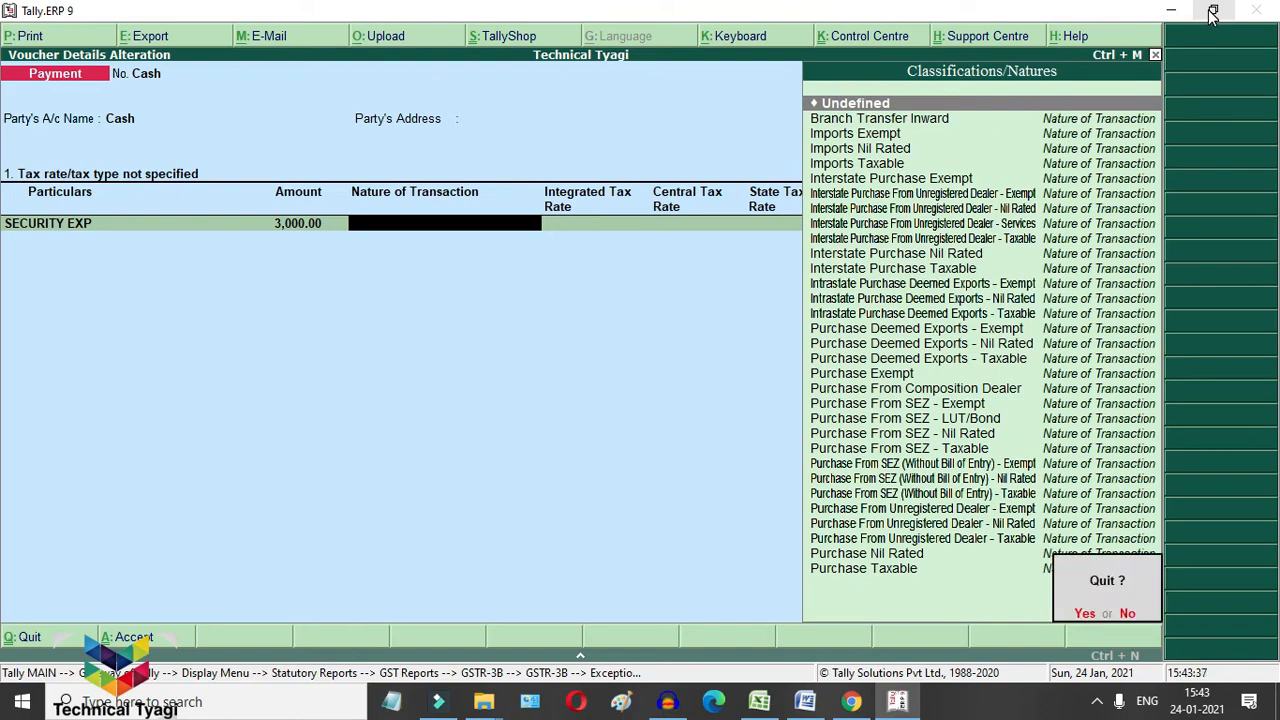
key(y)
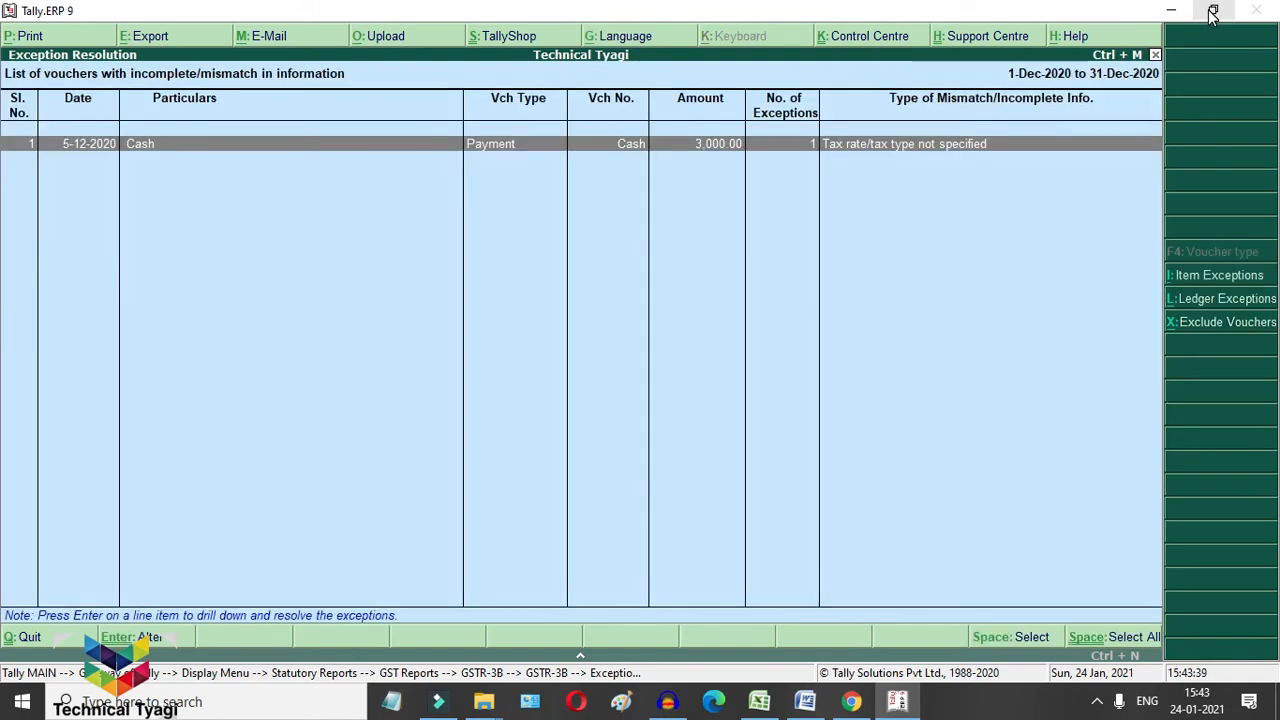
key(Return)
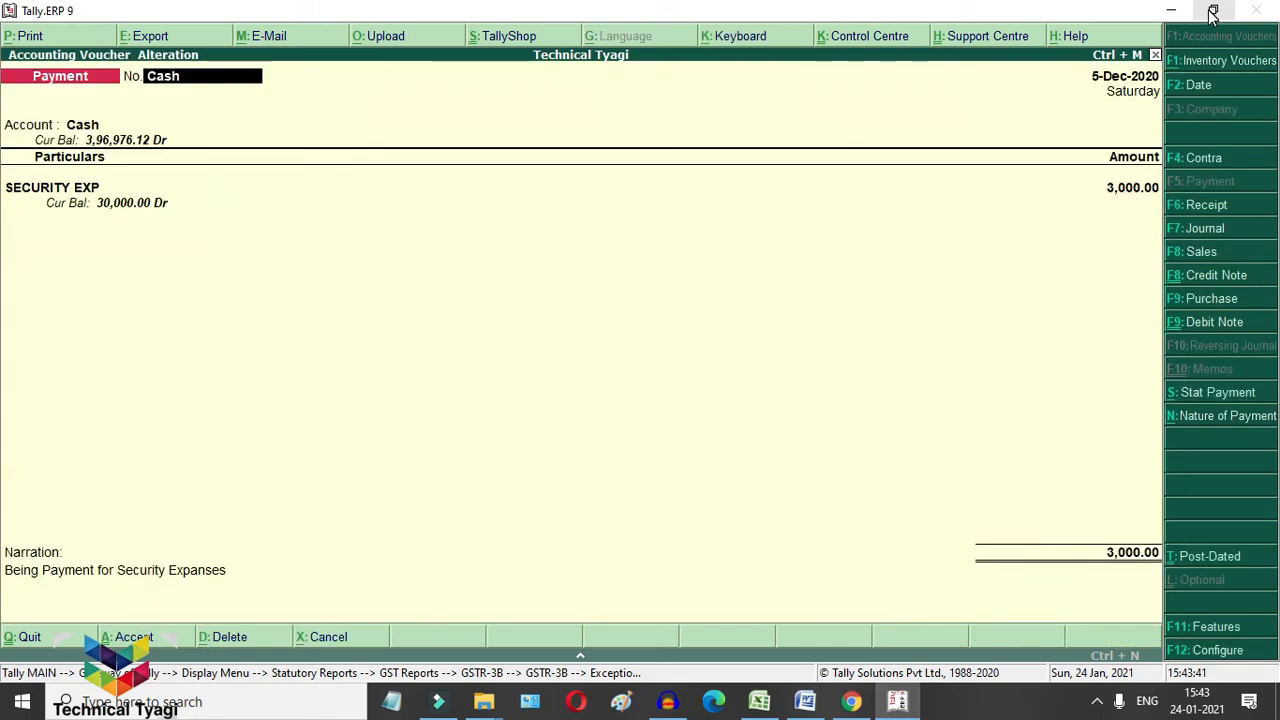
Step: Redate the Security Exp payment to 1-12 (1-Dec-2020)
key(Return)
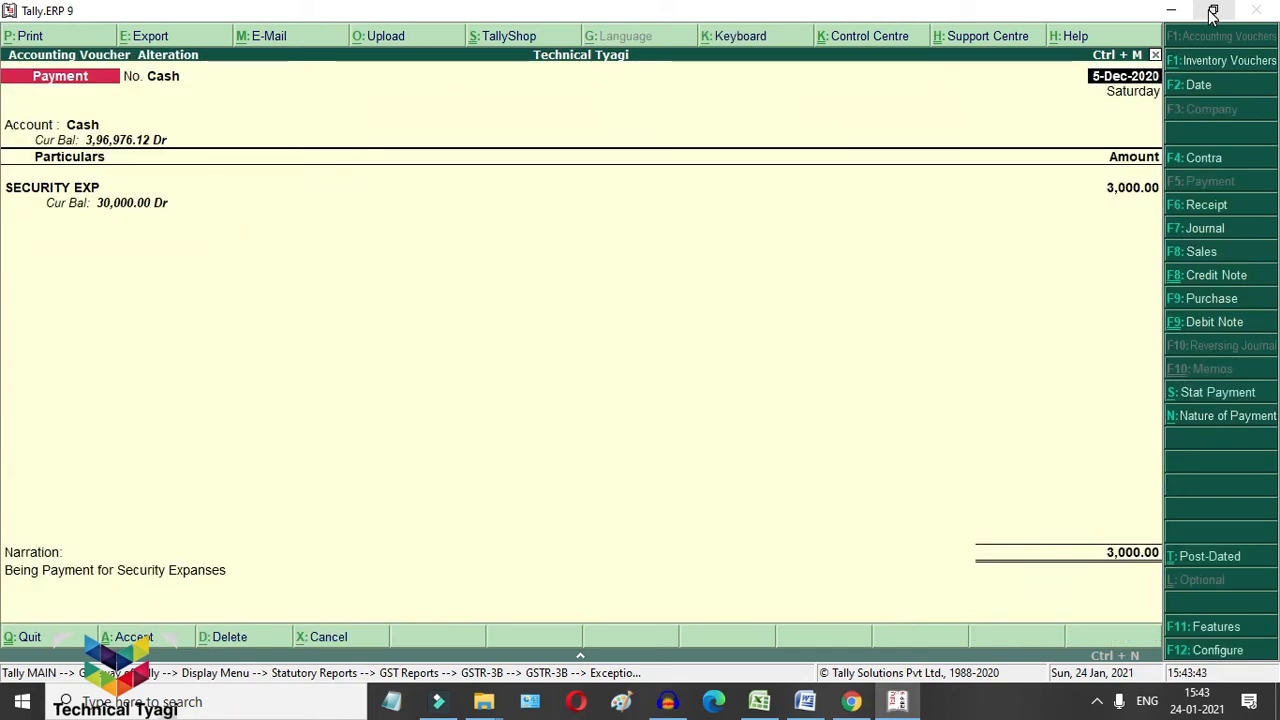
text(1-12)
key(Return)
Step: Set the SECURITY EXP ledger's GST to Not Applicable and save the payment voucher
key(ctrl+Return)
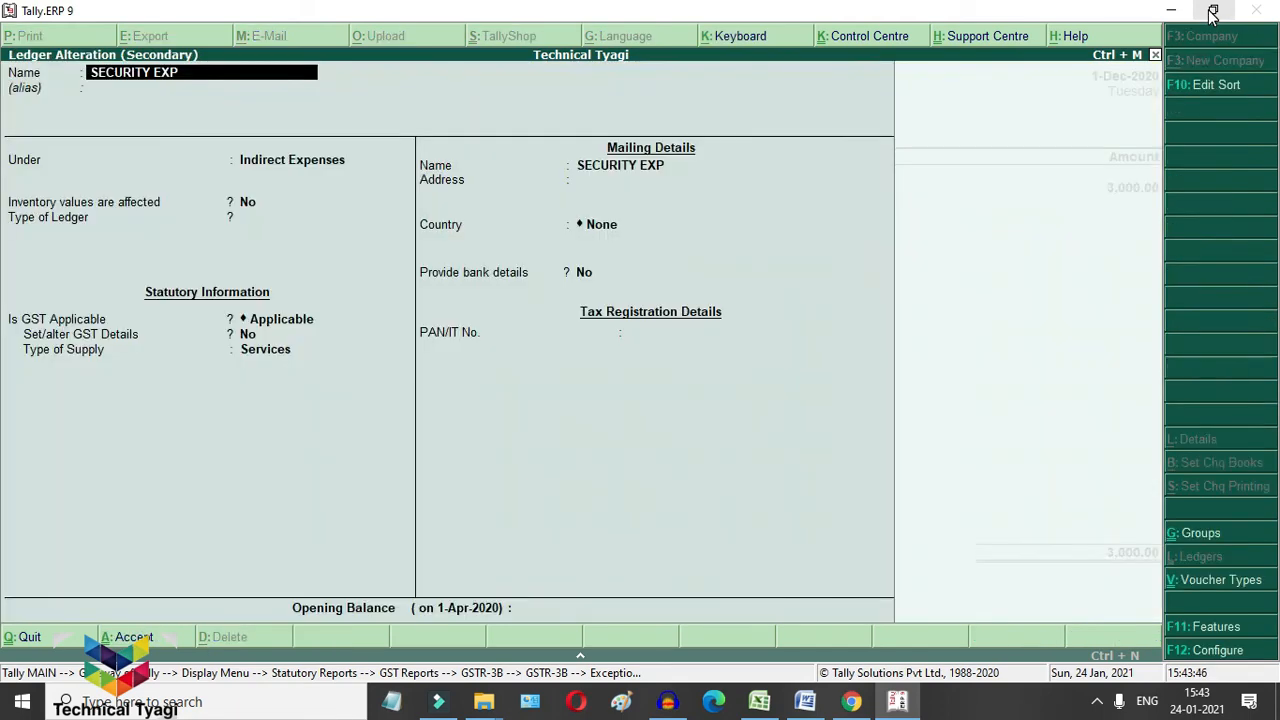
key(Return)
key(Return)
key(Return)
key(Return)
key(Return)
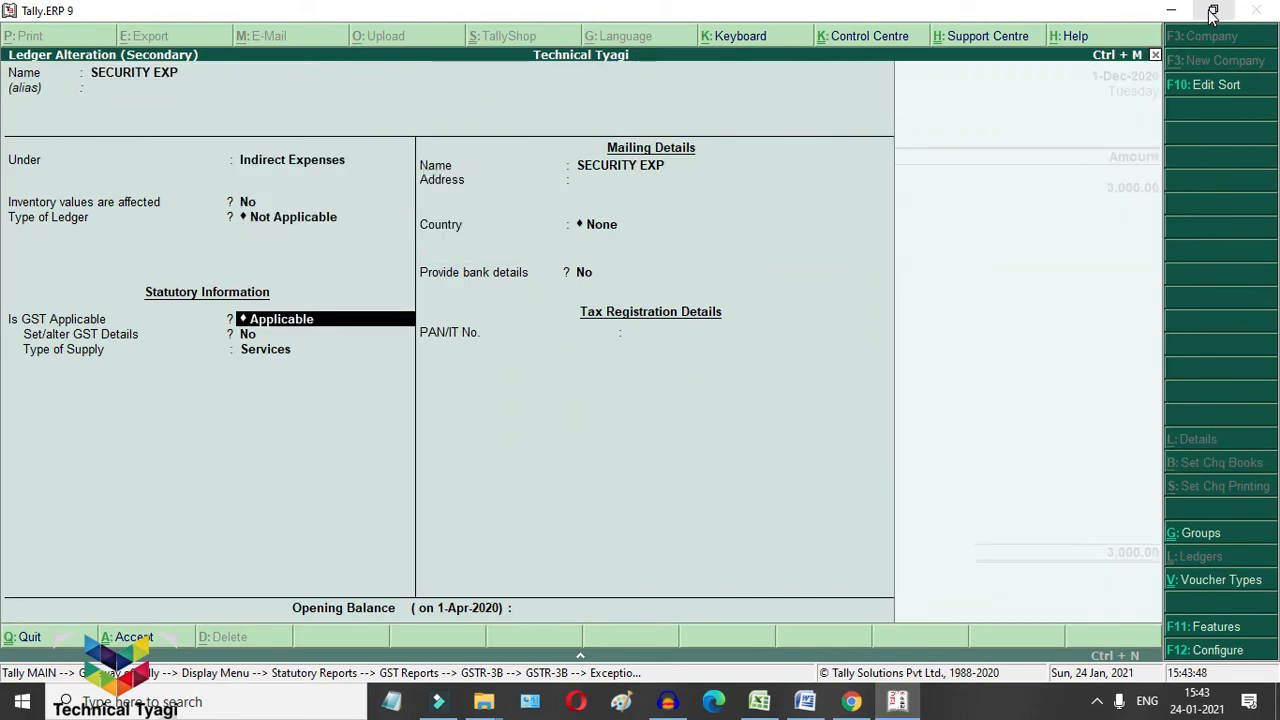
key(Down)
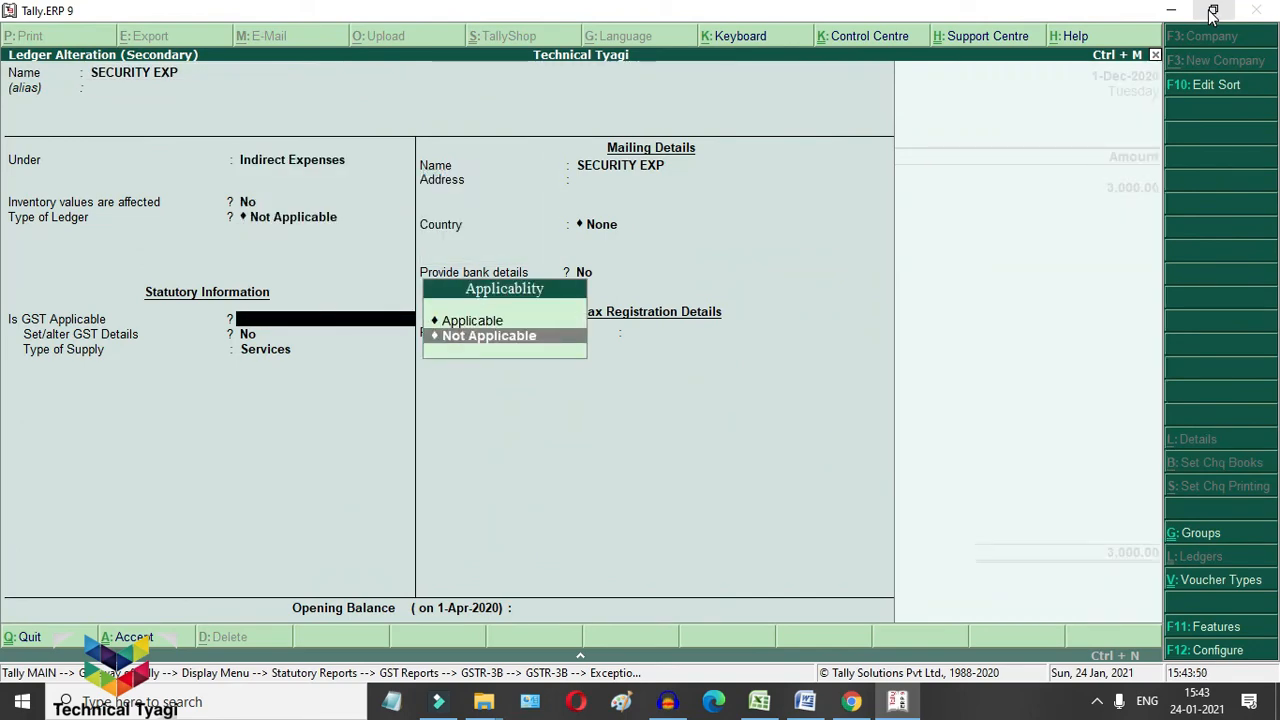
key(Return)
key(Return)
key(Return)
key(Return)
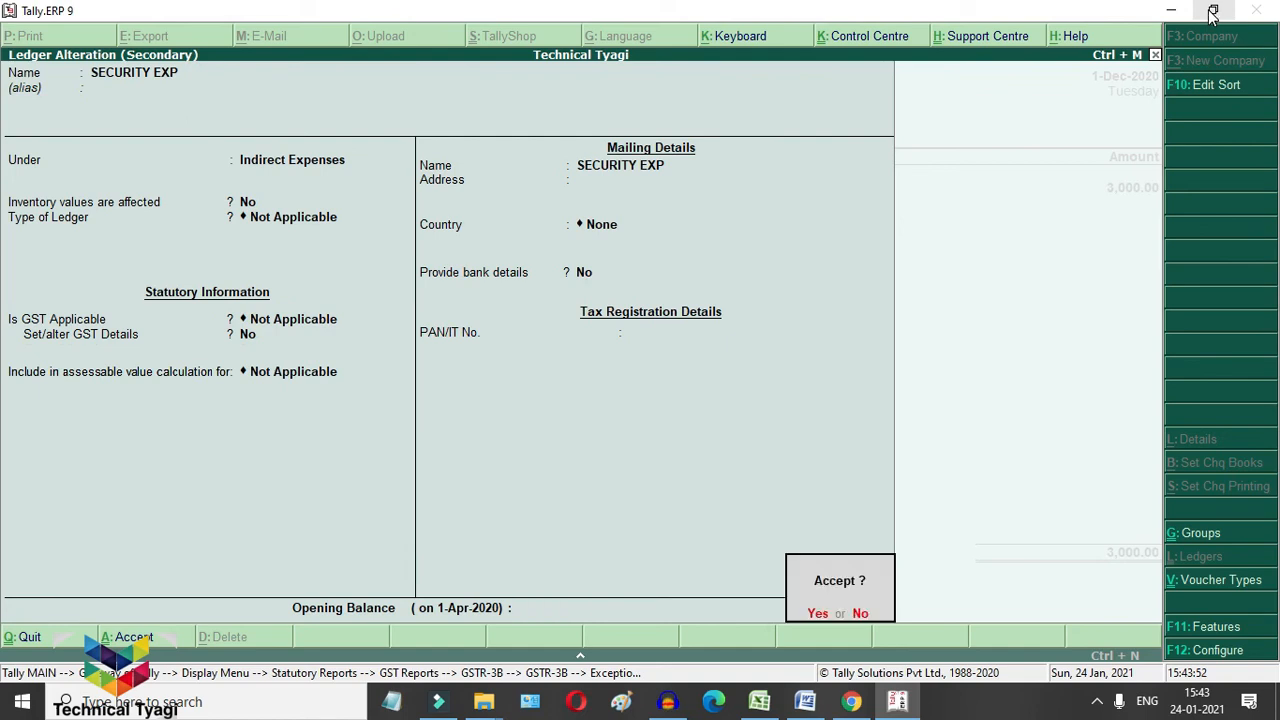
key(Return)
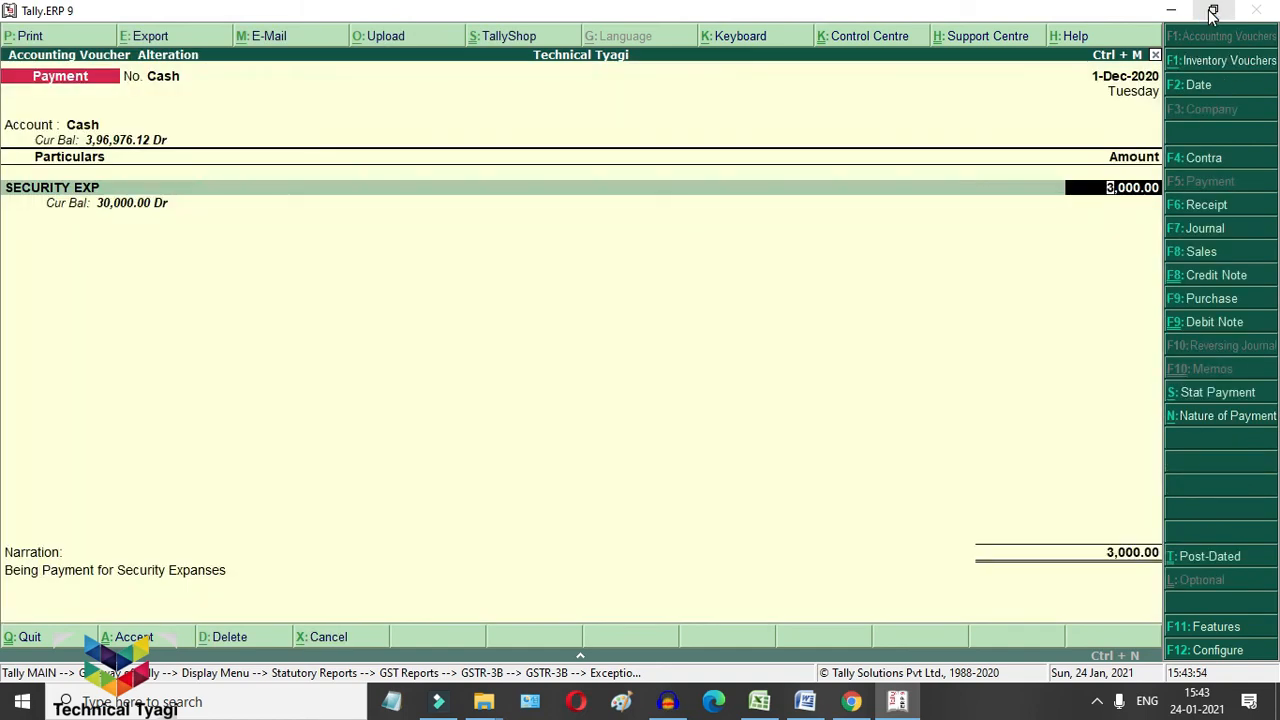
key(Return)
key(Return)
key(Return)
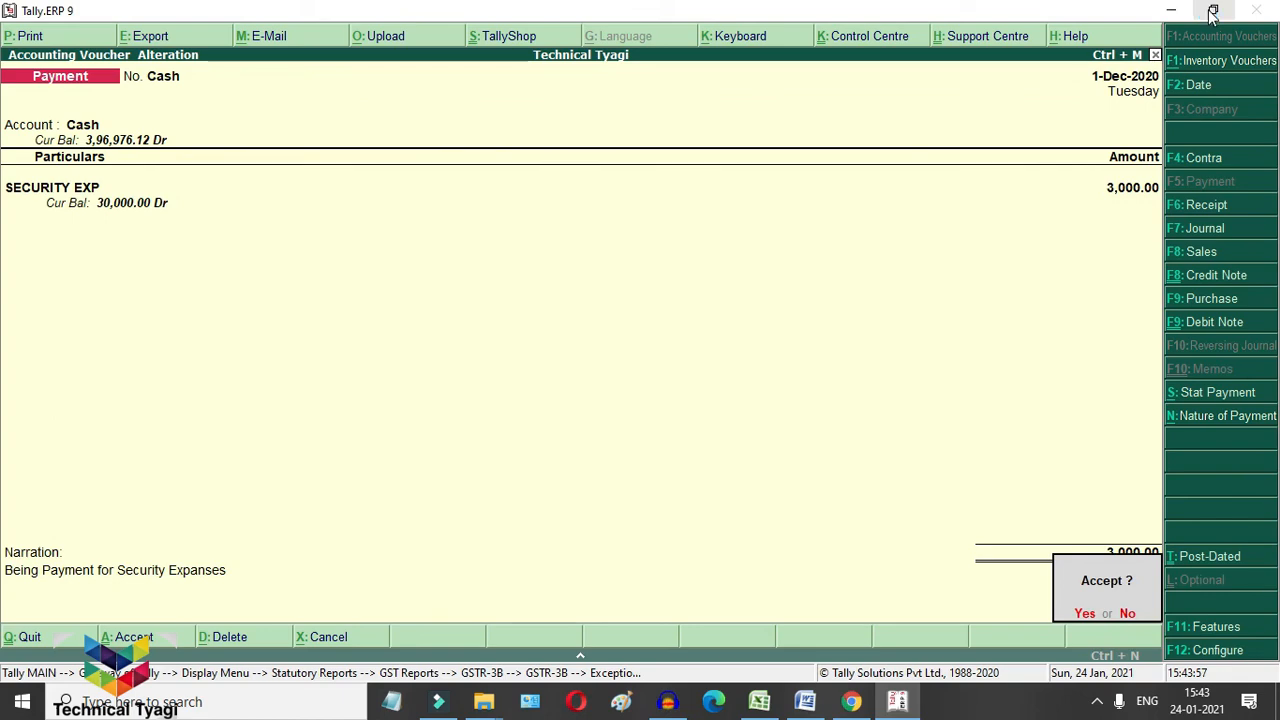
key(Return)
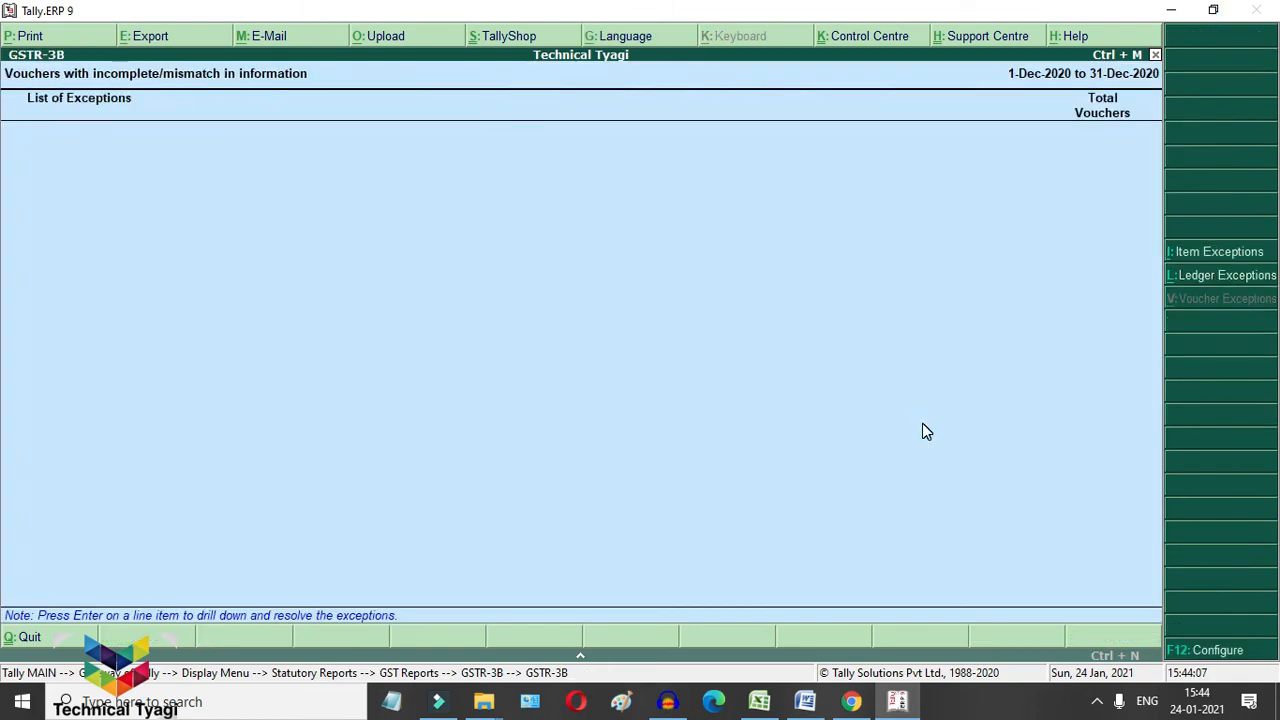
Step: Go back to the GSTR-3B summary and confirm 0 incomplete/mismatch vouchers
key(Escape)
key(Down)
key(Down)
key(Down)
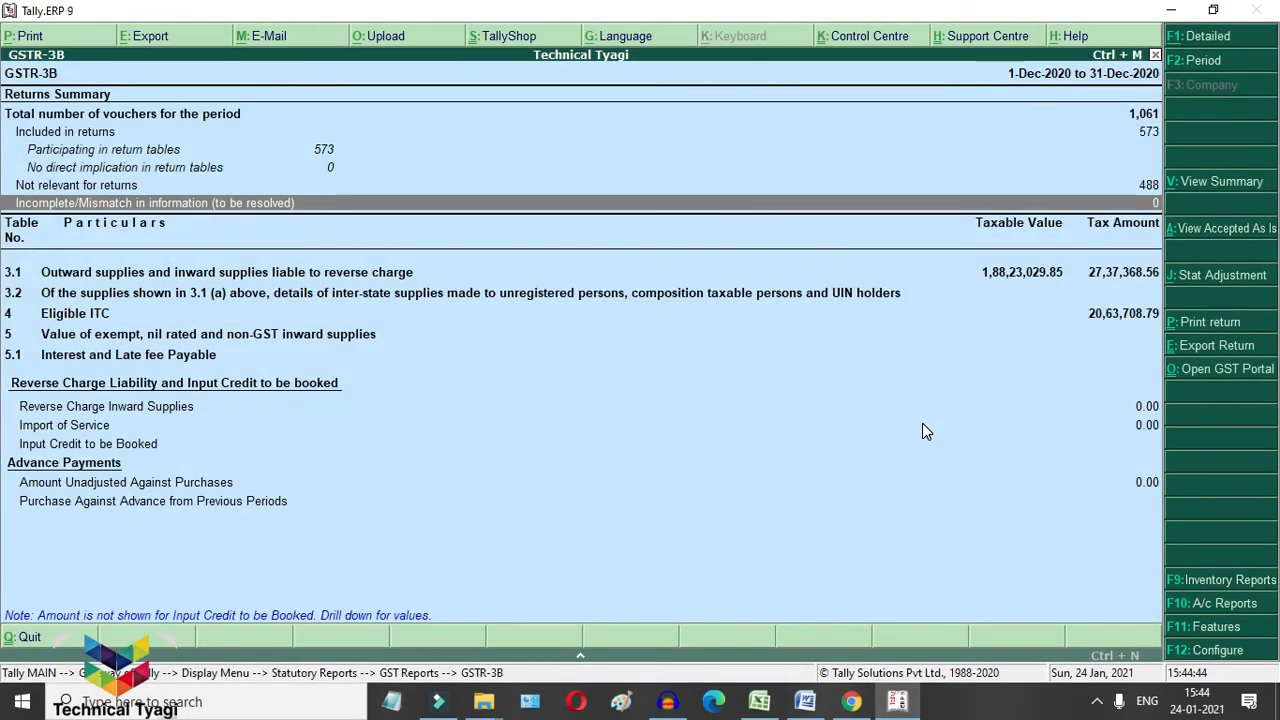
key(Up)
key(Up)
key(Up)
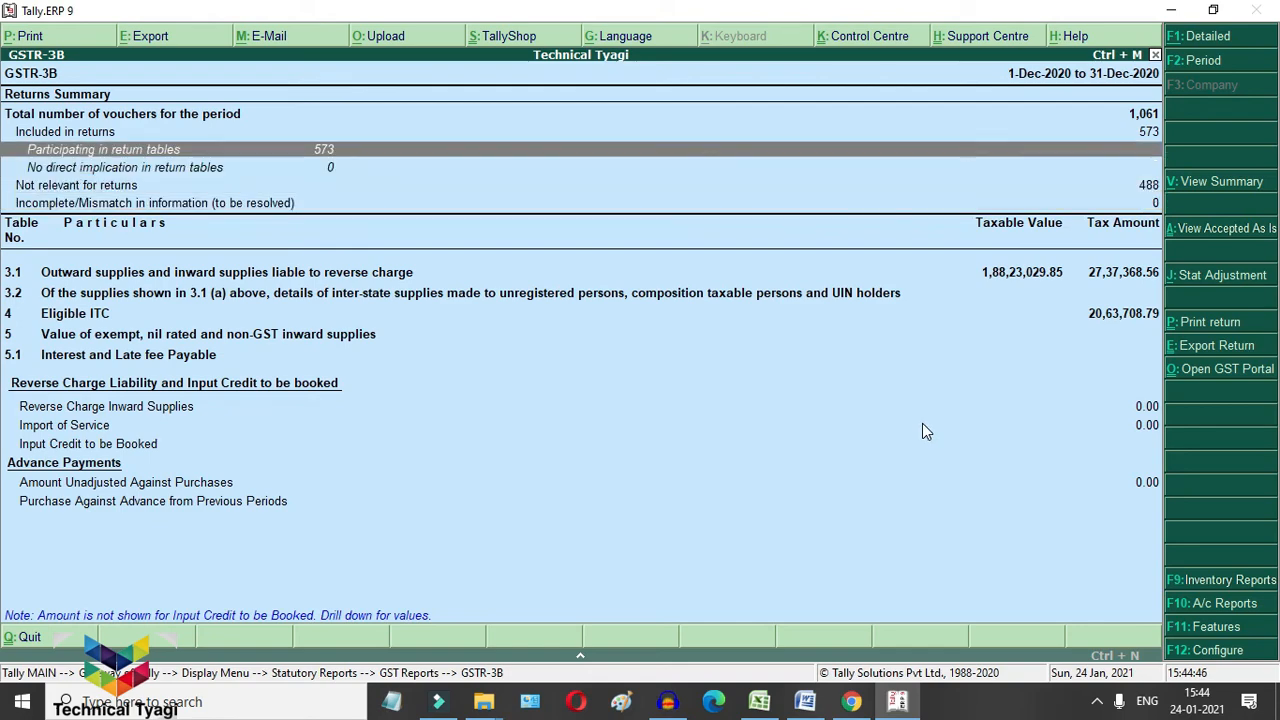
key(Up)
key(Return)
key(Return)
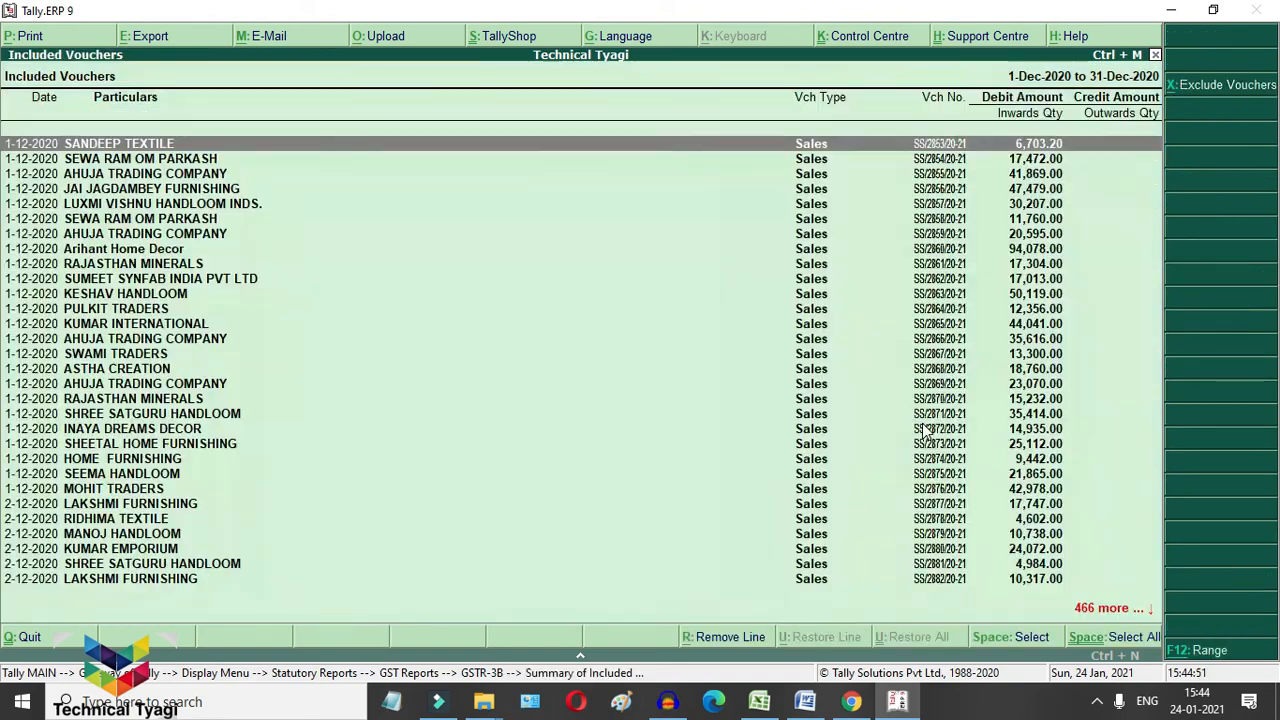
key(Return)
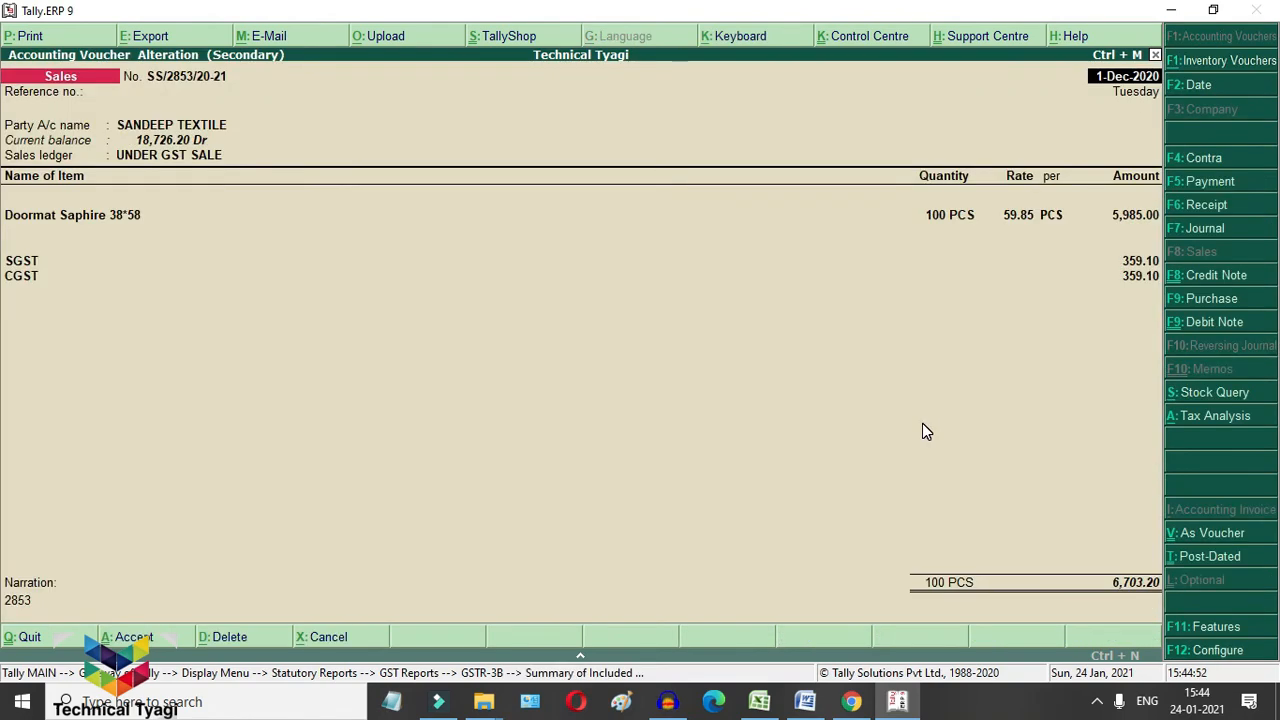
key(Return)
key(Return)
key(Return)
key(Return)
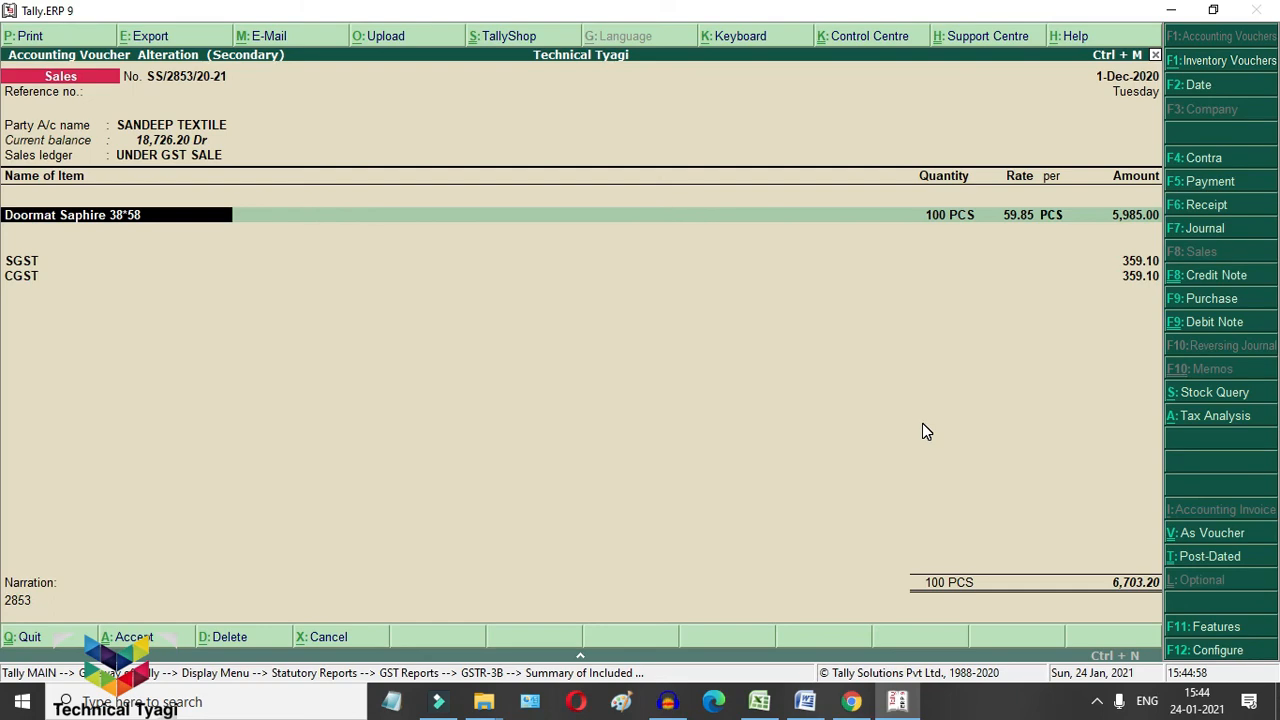
key(ctrl+Return)
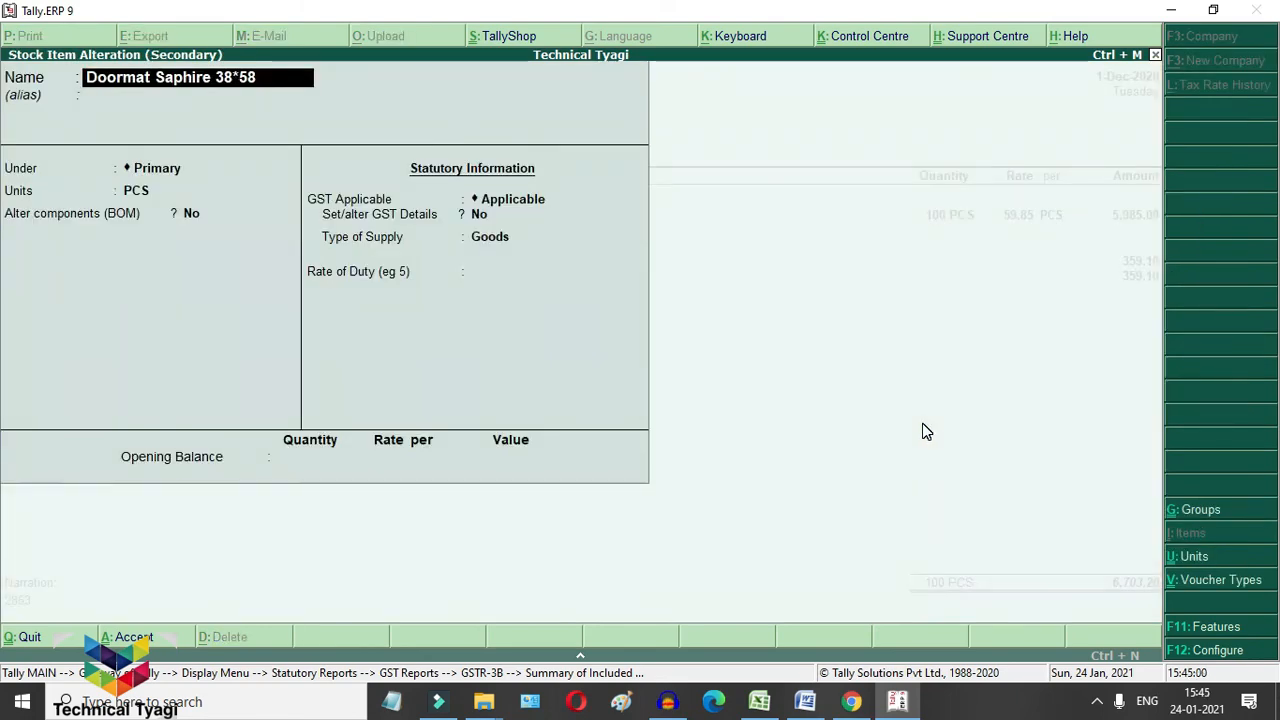
key(Return)
key(Return)
key(Return)
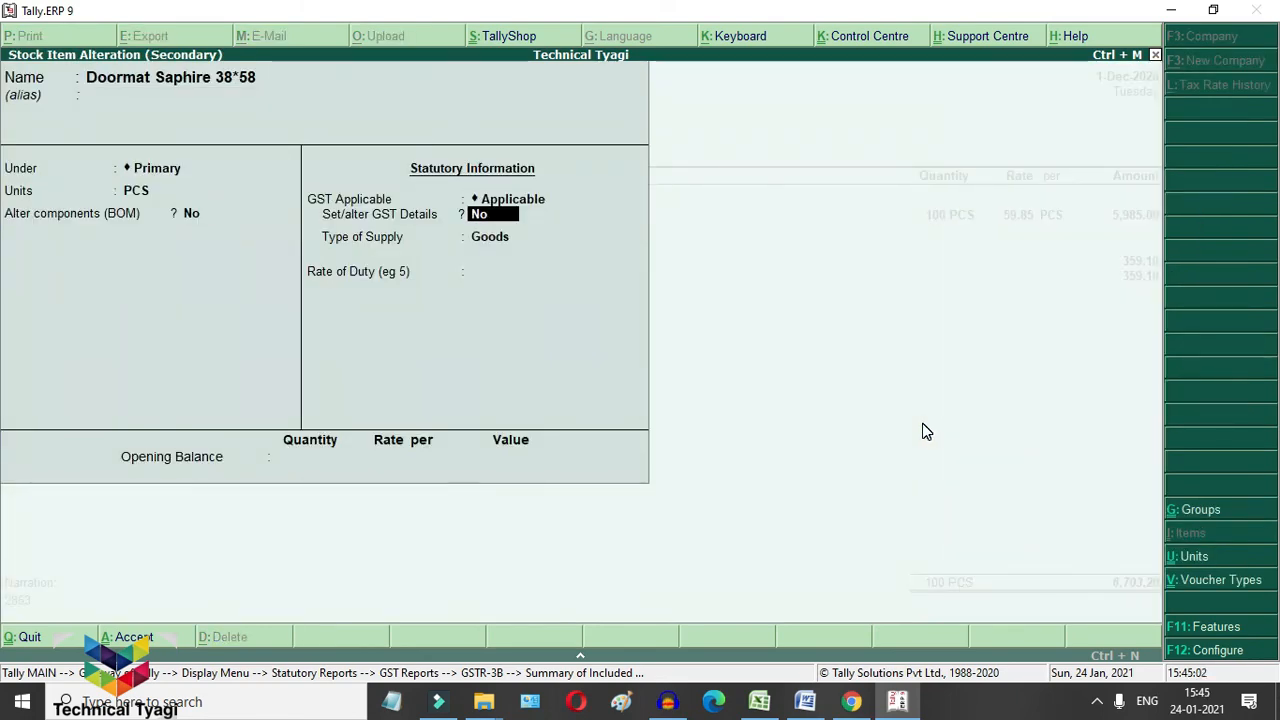
key(y)
key(Return)
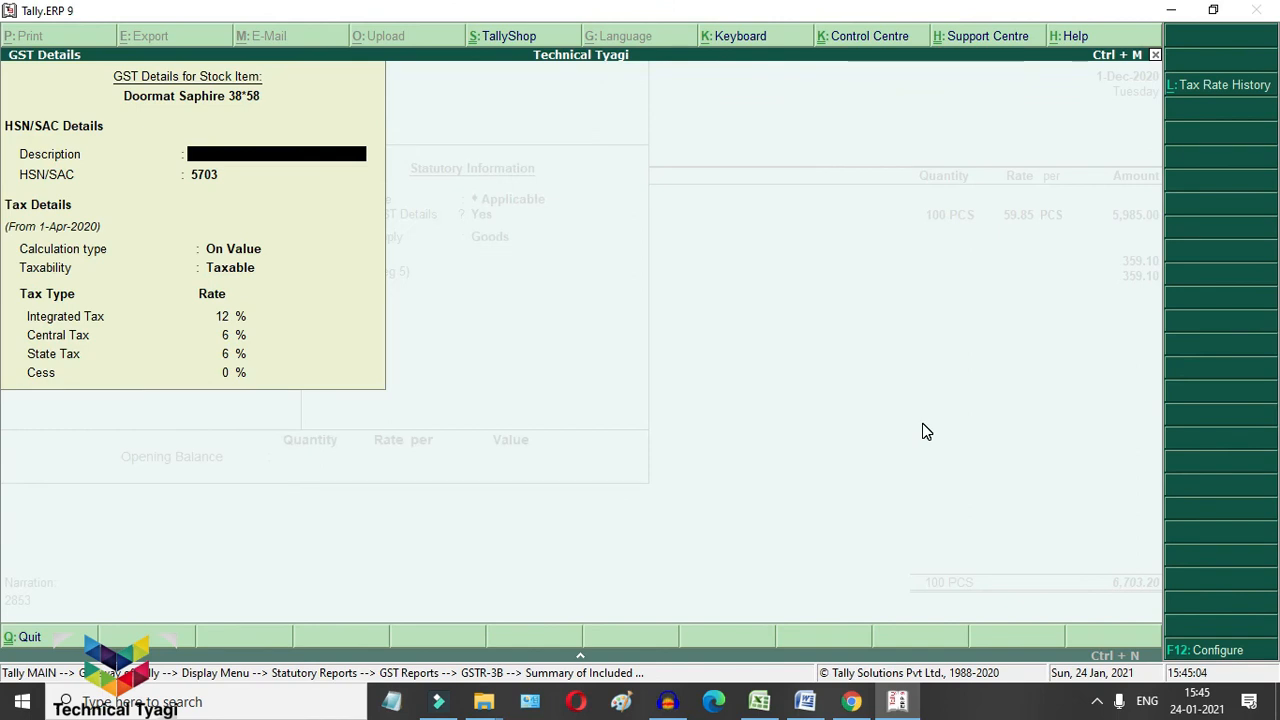
key(Return)
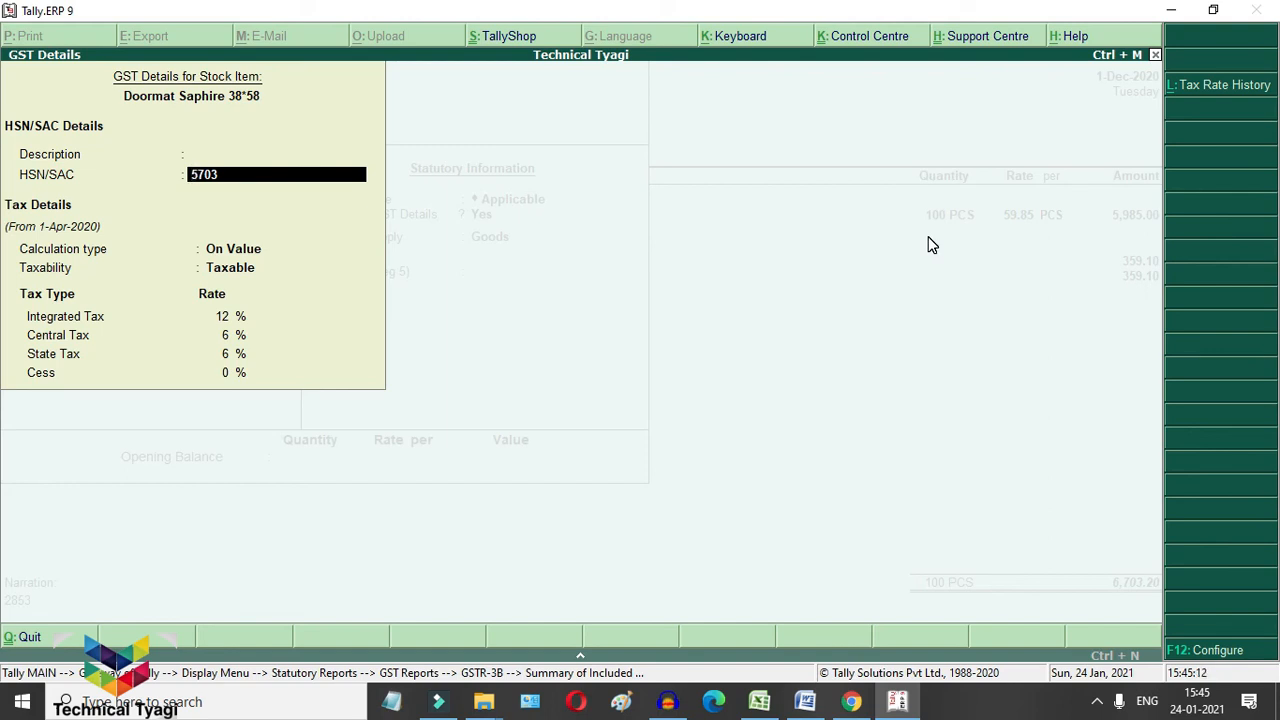
key(Escape)
key(y)
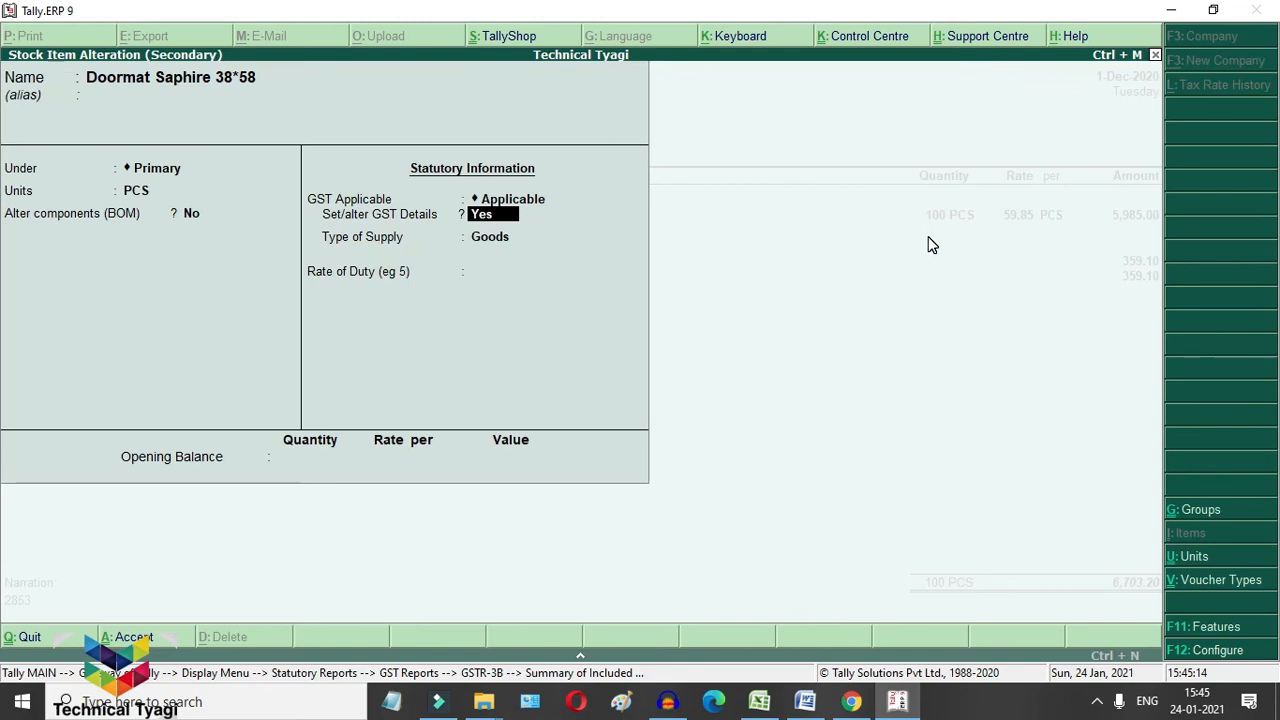
key(Escape)
key(y)
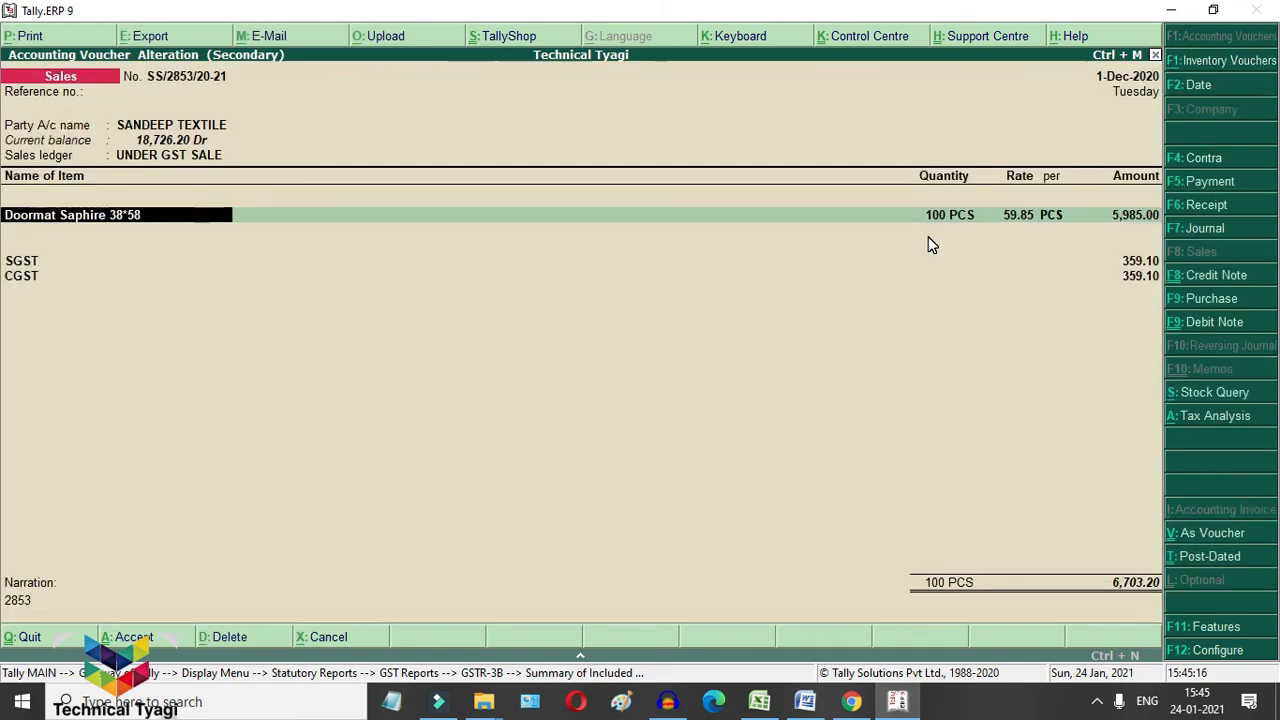
key(Return)
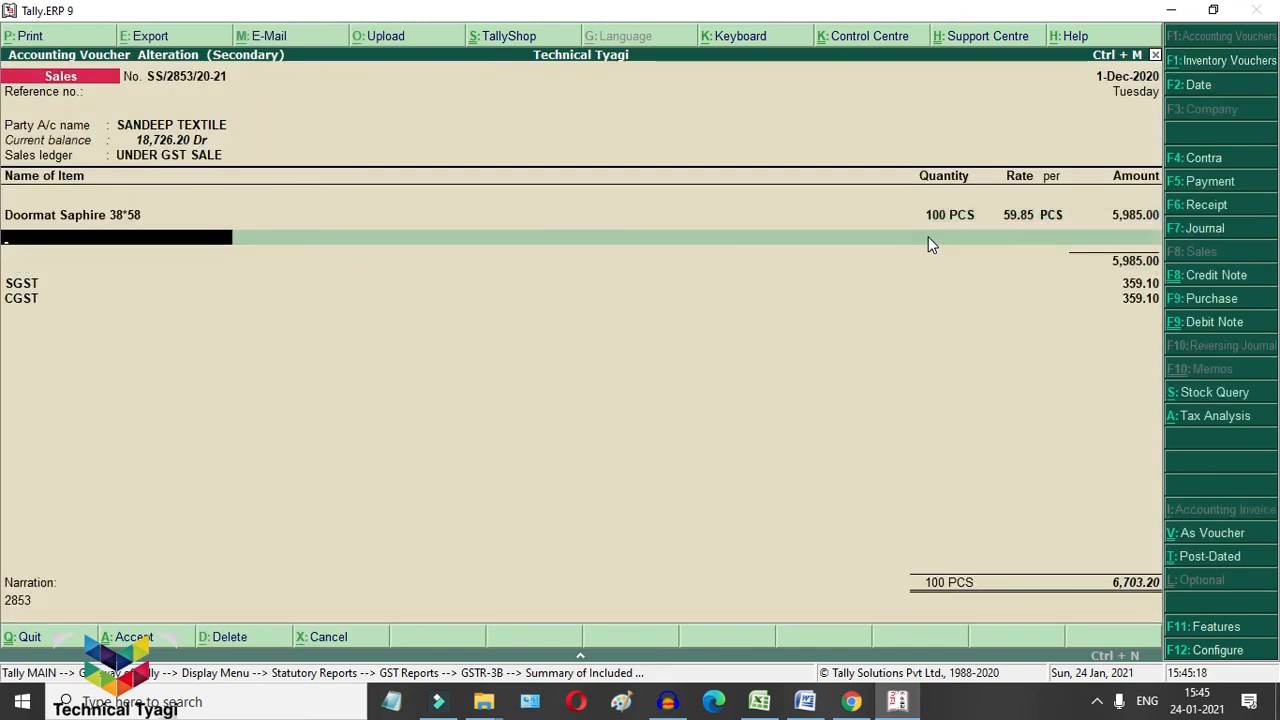
key(Return)
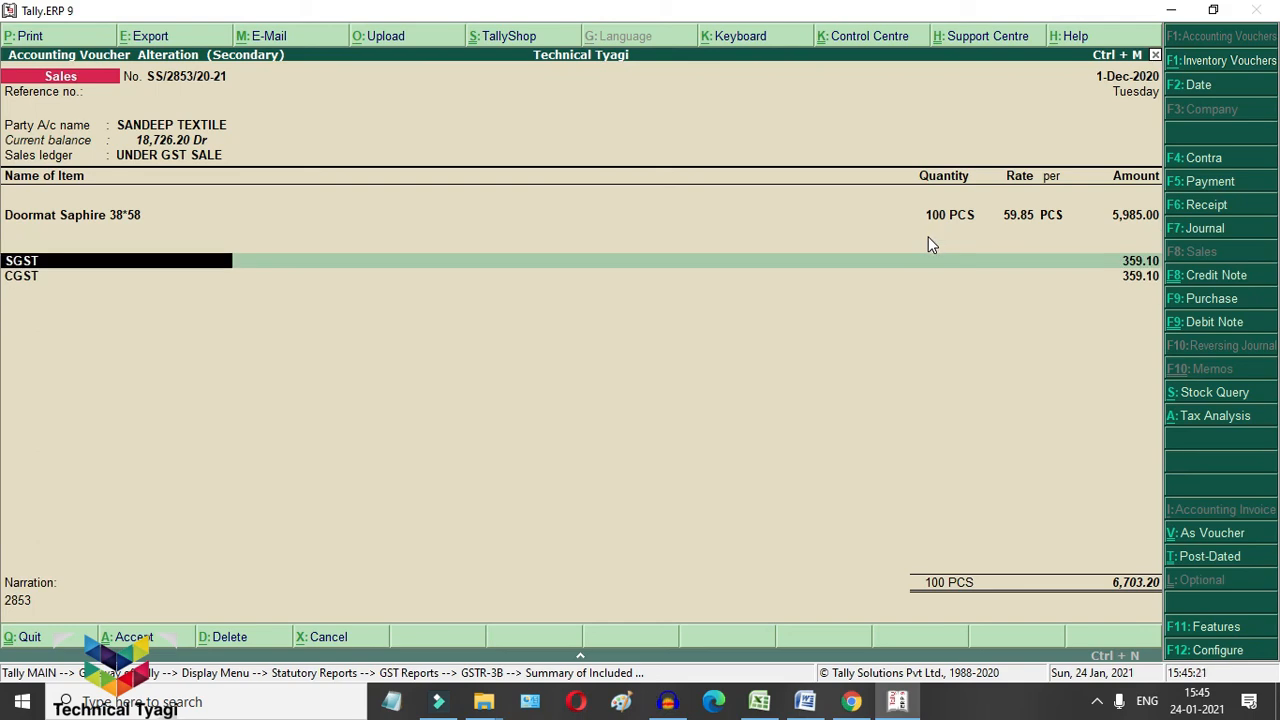
key(space)
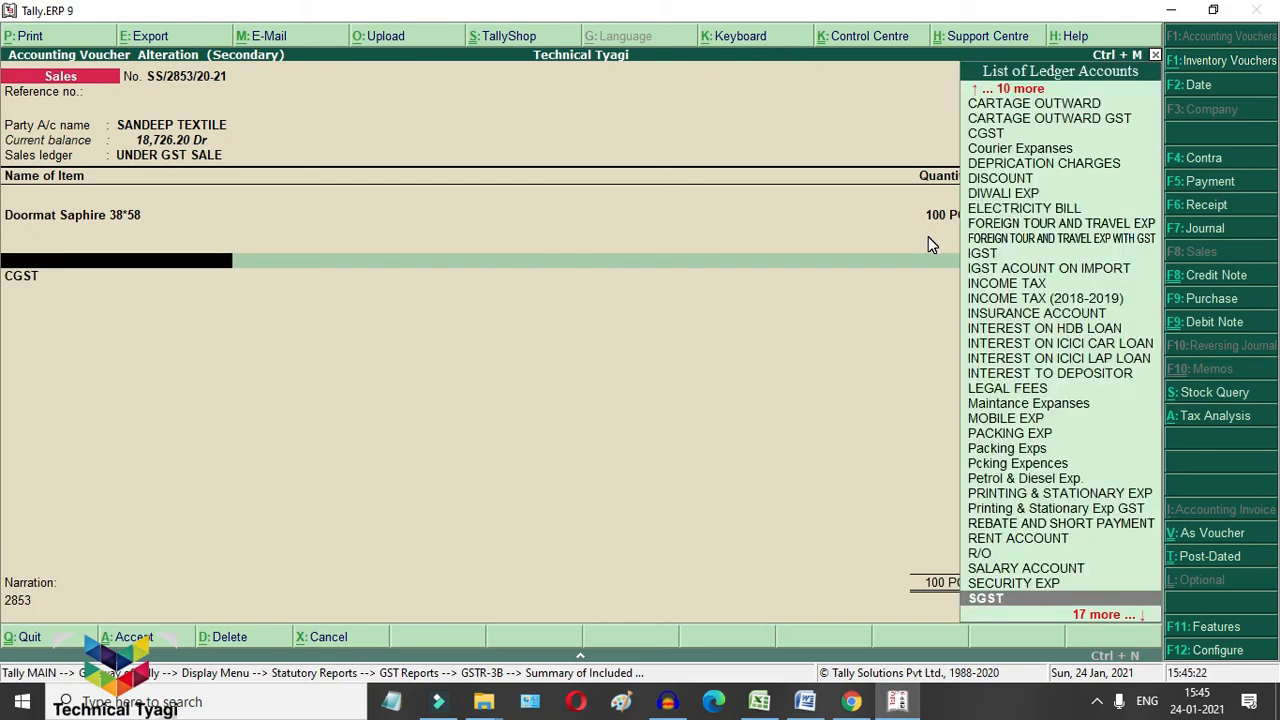
key(Escape)
key(y)
key(Escape)
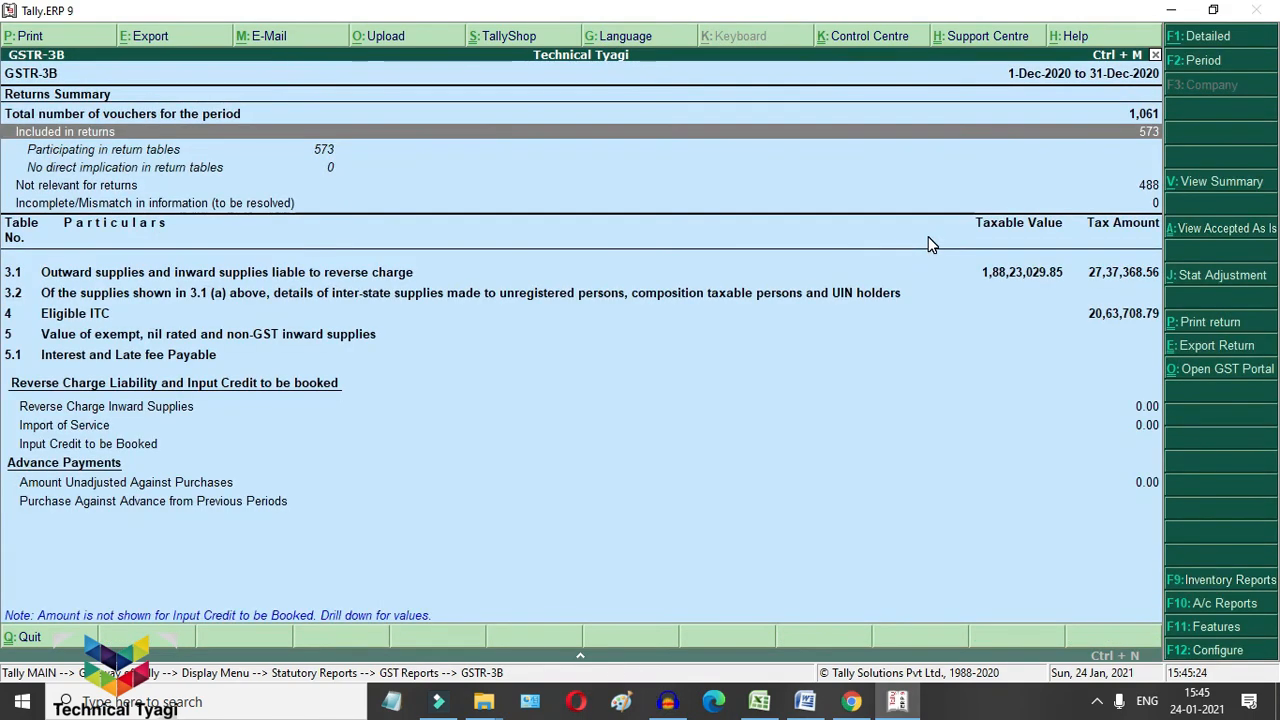
key(Down)
key(Down)
key(Down)
key(Down)
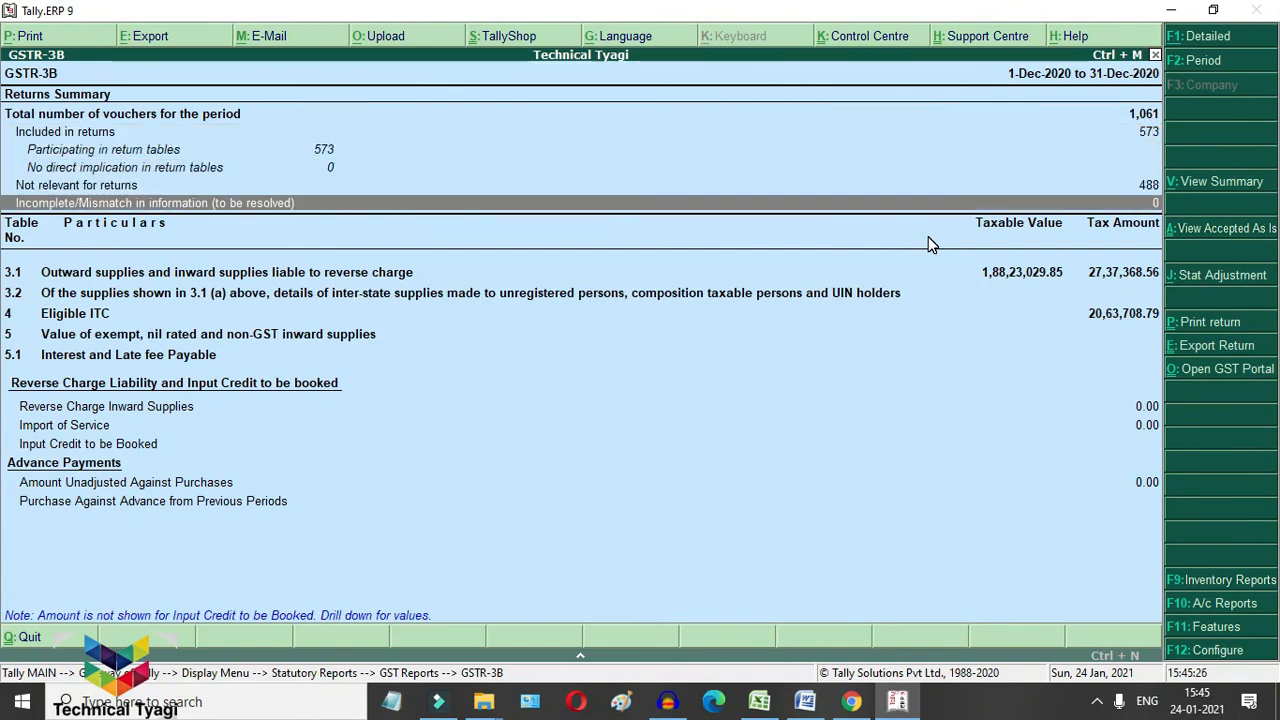